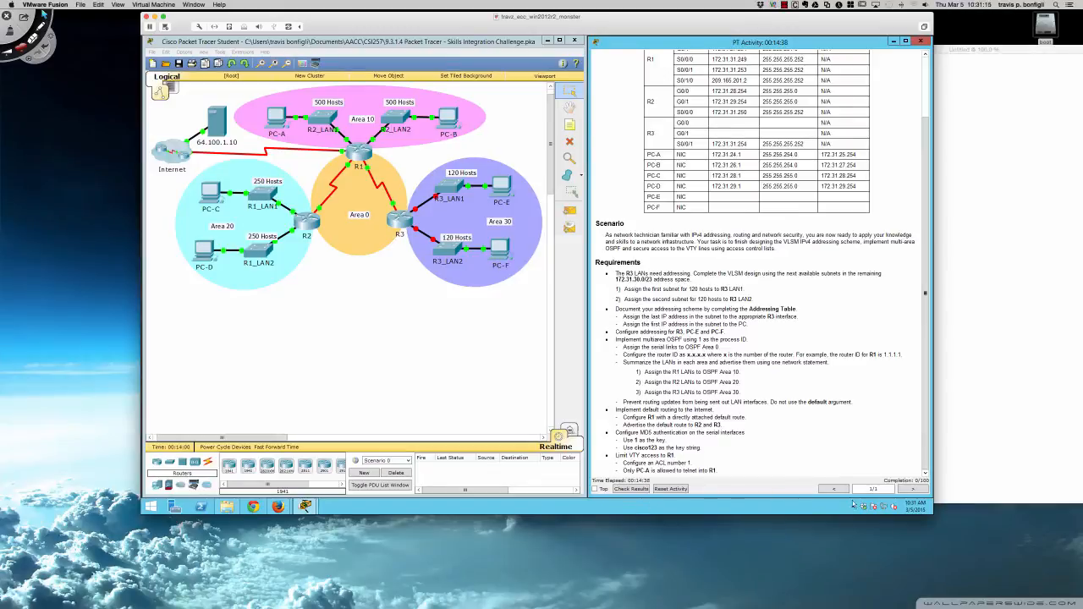
Review the activity's addressing table, scenario and requirements for the R3 LANs
{"action": "scroll", "coordinate": [872, 413], "scroll_direction": "up", "scroll_amount": 2}
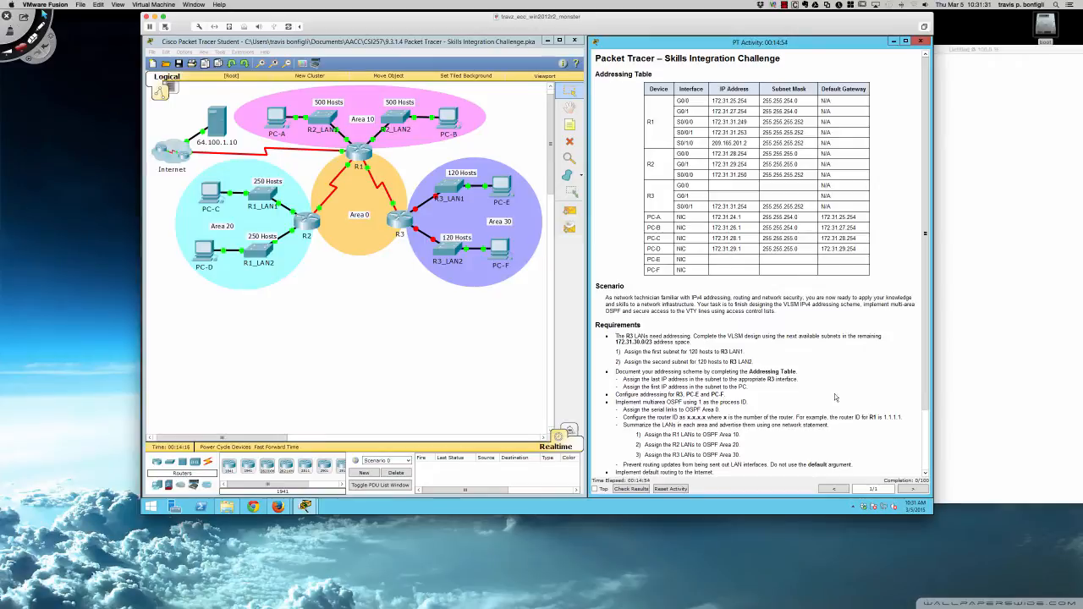
{"action": "scroll", "coordinate": [831, 399], "scroll_direction": "down", "scroll_amount": 1}
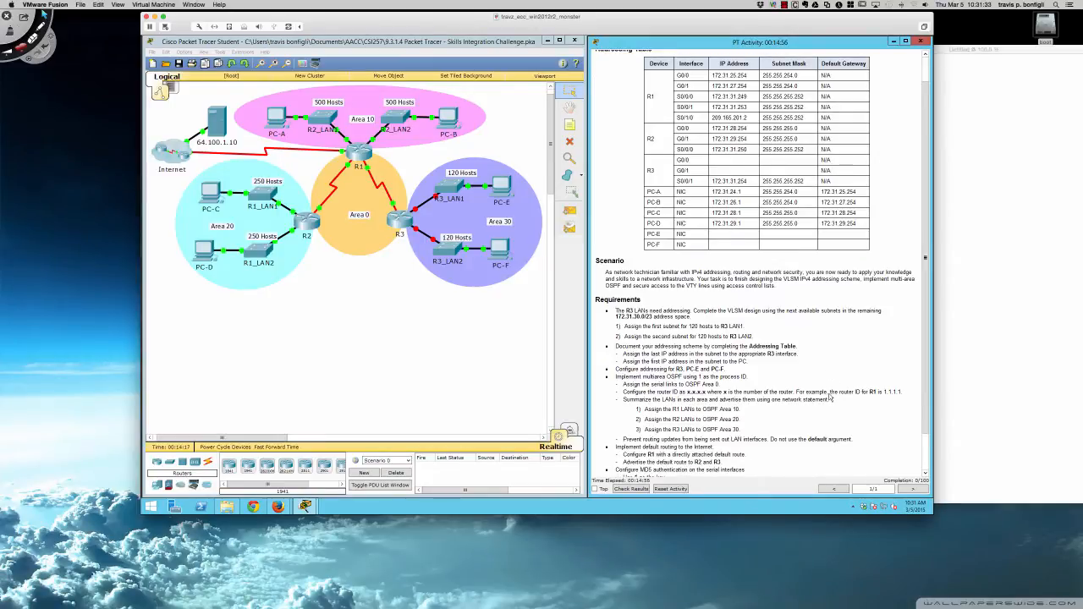
{"action": "scroll", "coordinate": [831, 399], "scroll_direction": "down", "scroll_amount": 2}
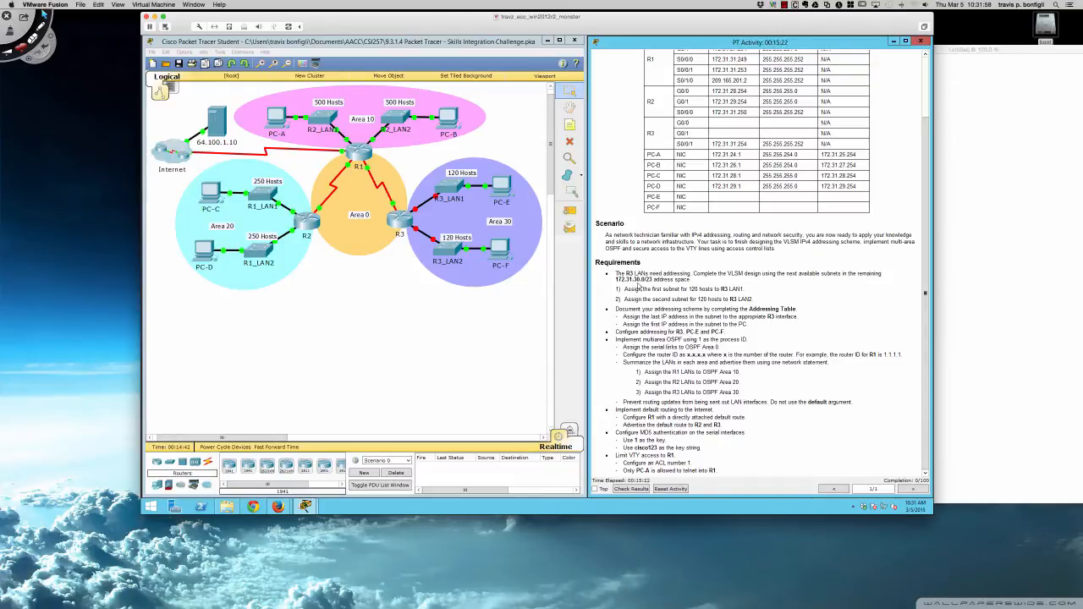
{"action": "scroll", "coordinate": [748, 334], "scroll_direction": "up", "scroll_amount": 3}
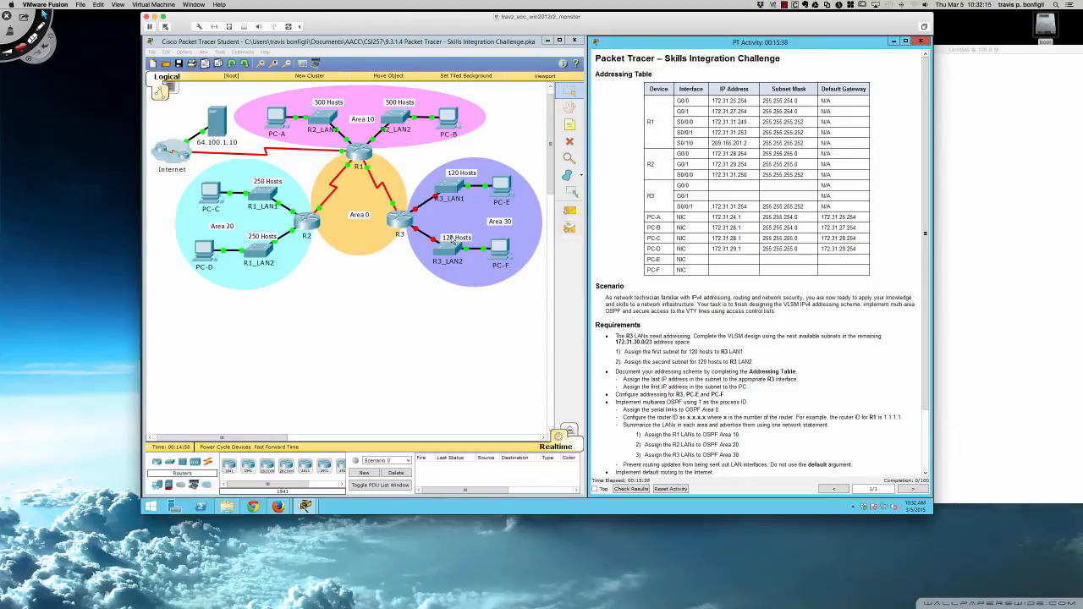
Switch to SketchBook Express and handwrite the host calculation "/24 = 8 host bits = 2^8-2 = 254"
{"action": "left_click", "coordinate": [947, 197]}
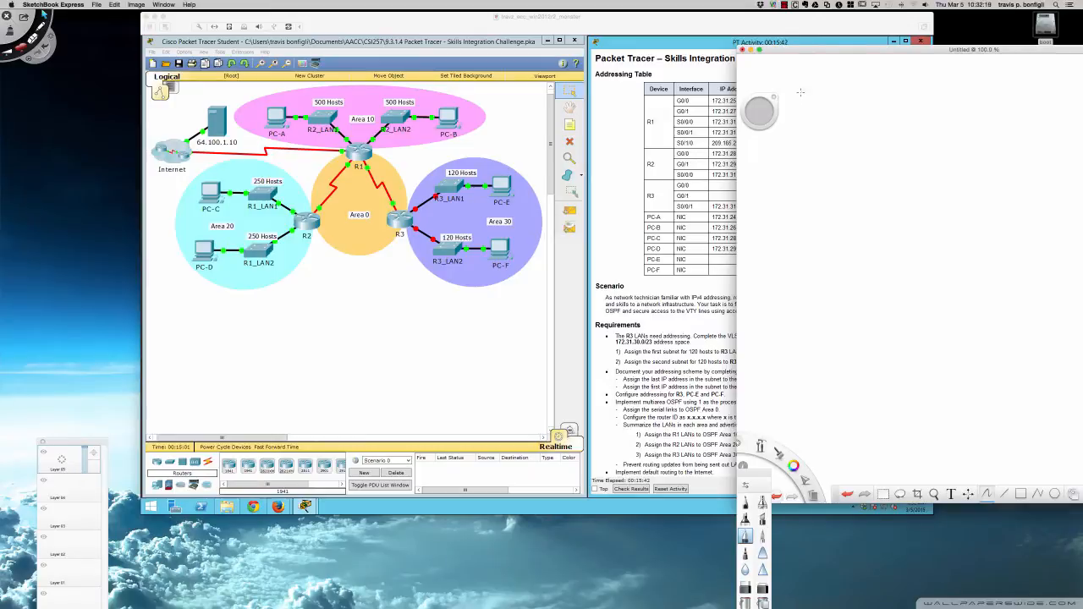
{"action": "mouse_move", "coordinate": [801, 87]}
{"action": "left_mouse_down"}
{"action": "mouse_move", "coordinate": [794, 103]}
{"action": "mouse_move", "coordinate": [838, 94]}
{"action": "left_mouse_up"}
{"action": "mouse_move", "coordinate": [828, 99]}
{"action": "left_mouse_down"}
{"action": "mouse_move", "coordinate": [852, 88]}
{"action": "mouse_move", "coordinate": [871, 100]}
{"action": "left_mouse_up"}
{"action": "left_click_drag", "start_coordinate": [875, 99], "coordinate": [888, 98]}
{"action": "left_click_drag", "start_coordinate": [883, 90], "coordinate": [907, 96]}
{"action": "left_click_drag", "start_coordinate": [913, 88], "coordinate": [918, 98]}
{"action": "left_click_drag", "start_coordinate": [914, 88], "coordinate": [950, 88]}
{"action": "mouse_move", "coordinate": [940, 94]}
{"action": "left_mouse_down"}
{"action": "mouse_move", "coordinate": [970, 98]}
{"action": "mouse_move", "coordinate": [971, 84]}
{"action": "mouse_move", "coordinate": [1025, 95]}
{"action": "mouse_move", "coordinate": [1041, 77]}
{"action": "mouse_move", "coordinate": [1046, 89]}
{"action": "left_mouse_up"}
{"action": "left_click_drag", "start_coordinate": [1048, 76], "coordinate": [1048, 99]}
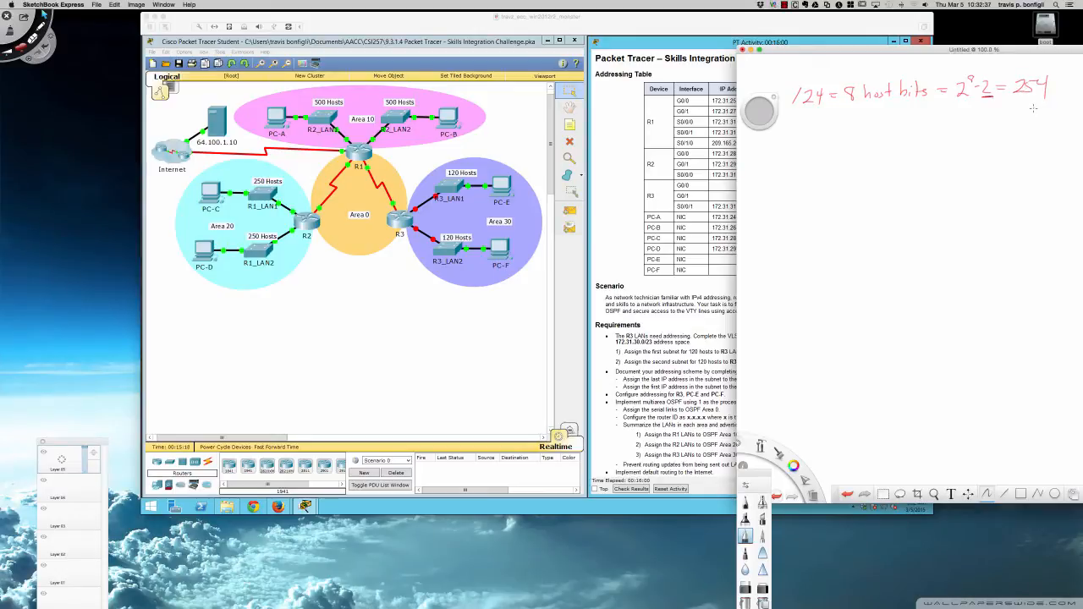
Handwrite "/25 = 7 host bits = 2^7-2 = 126" beneath the /24 line and underline 126
{"action": "mouse_move", "coordinate": [795, 124]}
{"action": "left_mouse_down"}
{"action": "mouse_move", "coordinate": [789, 139]}
{"action": "mouse_move", "coordinate": [828, 121]}
{"action": "mouse_move", "coordinate": [849, 135]}
{"action": "mouse_move", "coordinate": [955, 114]}
{"action": "left_mouse_up"}
{"action": "left_click_drag", "start_coordinate": [944, 120], "coordinate": [967, 125]}
{"action": "mouse_move", "coordinate": [970, 103]}
{"action": "left_mouse_down"}
{"action": "mouse_move", "coordinate": [975, 117]}
{"action": "mouse_move", "coordinate": [999, 121]}
{"action": "mouse_move", "coordinate": [1015, 110]}
{"action": "left_mouse_up"}
{"action": "left_click_drag", "start_coordinate": [1006, 116], "coordinate": [1033, 117]}
{"action": "left_click_drag", "start_coordinate": [1040, 104], "coordinate": [1048, 123]}
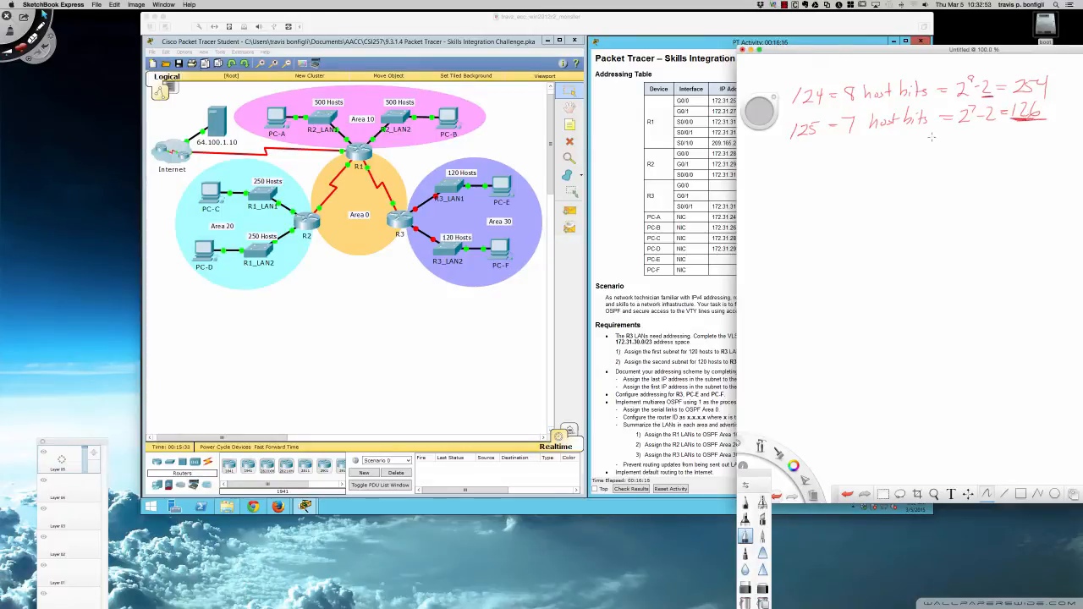
Handwrite "/26 = 6 host bits = 2^6-2 = 62" as the third line, correcting stray strokes, and underline 62
{"action": "mouse_move", "coordinate": [788, 152]}
{"action": "left_mouse_down"}
{"action": "mouse_move", "coordinate": [783, 167]}
{"action": "mouse_move", "coordinate": [806, 166]}
{"action": "mouse_move", "coordinate": [811, 153]}
{"action": "mouse_move", "coordinate": [809, 167]}
{"action": "mouse_move", "coordinate": [842, 153]}
{"action": "mouse_move", "coordinate": [883, 164]}
{"action": "mouse_move", "coordinate": [885, 154]}
{"action": "left_mouse_up"}
{"action": "key", "text": "super+z"}
{"action": "key", "text": "super+z"}
{"action": "mouse_move", "coordinate": [895, 149]}
{"action": "left_mouse_down"}
{"action": "mouse_move", "coordinate": [889, 160]}
{"action": "mouse_move", "coordinate": [912, 156]}
{"action": "left_mouse_up"}
{"action": "left_click_drag", "start_coordinate": [916, 149], "coordinate": [924, 157]}
{"action": "mouse_move", "coordinate": [935, 144]}
{"action": "left_mouse_down"}
{"action": "mouse_move", "coordinate": [926, 158]}
{"action": "mouse_move", "coordinate": [922, 141]}
{"action": "mouse_move", "coordinate": [952, 142]}
{"action": "left_mouse_up"}
{"action": "left_click_drag", "start_coordinate": [943, 149], "coordinate": [998, 139]}
{"action": "left_click_drag", "start_coordinate": [991, 144], "coordinate": [1028, 148]}
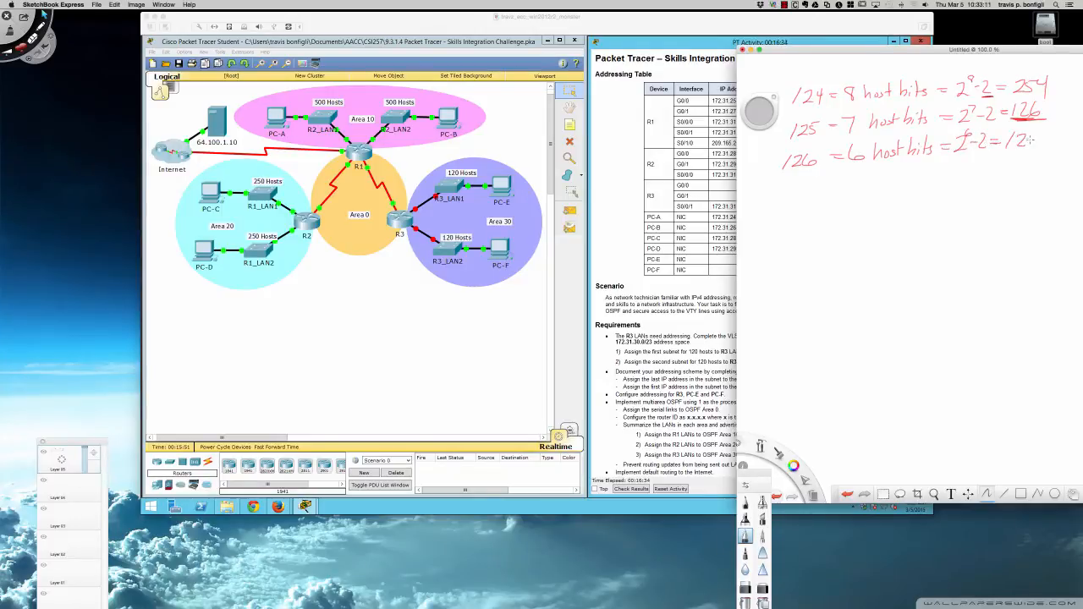
{"action": "key", "text": "ctrl+z"}
{"action": "key", "text": "ctrl+z"}
{"action": "mouse_move", "coordinate": [1010, 132]}
{"action": "left_mouse_down"}
{"action": "mouse_move", "coordinate": [1007, 142]}
{"action": "mouse_move", "coordinate": [1031, 154]}
{"action": "left_mouse_up"}
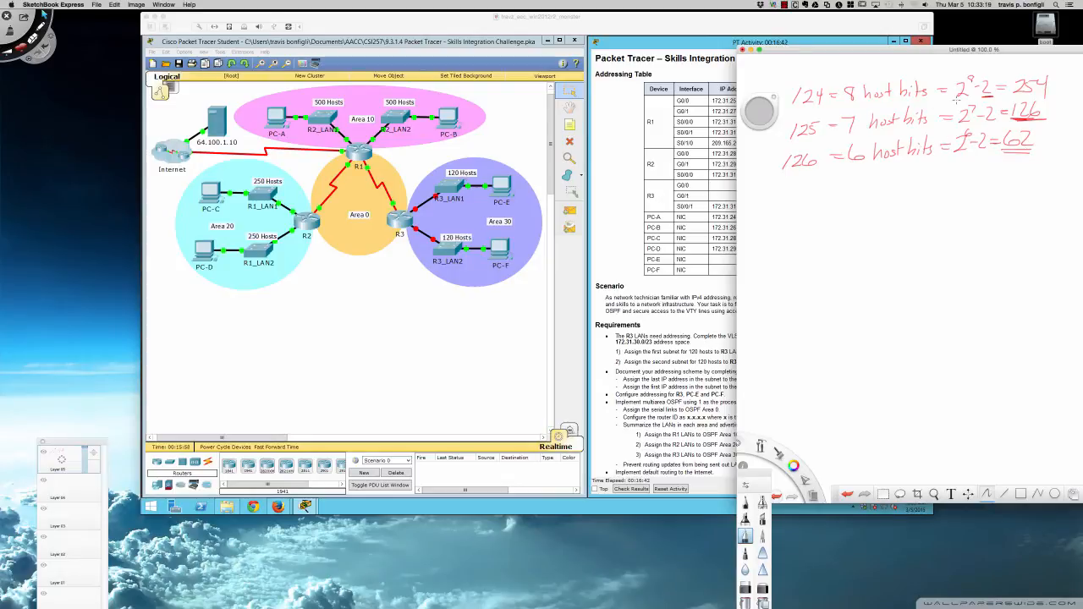
Circle the /25 calculation and draw an arrow from it to the underlined mask 255.255.255.128
{"action": "mouse_move", "coordinate": [1002, 102]}
{"action": "left_mouse_down"}
{"action": "mouse_move", "coordinate": [814, 112]}
{"action": "mouse_move", "coordinate": [823, 136]}
{"action": "mouse_move", "coordinate": [1034, 131]}
{"action": "mouse_move", "coordinate": [1056, 117]}
{"action": "mouse_move", "coordinate": [1006, 102]}
{"action": "left_mouse_up"}
{"action": "mouse_move", "coordinate": [785, 129]}
{"action": "left_mouse_down"}
{"action": "mouse_move", "coordinate": [750, 182]}
{"action": "mouse_move", "coordinate": [787, 206]}
{"action": "mouse_move", "coordinate": [889, 202]}
{"action": "mouse_move", "coordinate": [902, 187]}
{"action": "mouse_move", "coordinate": [899, 200]}
{"action": "left_mouse_up"}
{"action": "left_click", "coordinate": [876, 203]}
{"action": "mouse_move", "coordinate": [903, 188]}
{"action": "left_mouse_down"}
{"action": "mouse_move", "coordinate": [937, 202]}
{"action": "mouse_move", "coordinate": [948, 190]}
{"action": "left_mouse_up"}
{"action": "left_click", "coordinate": [913, 199]}
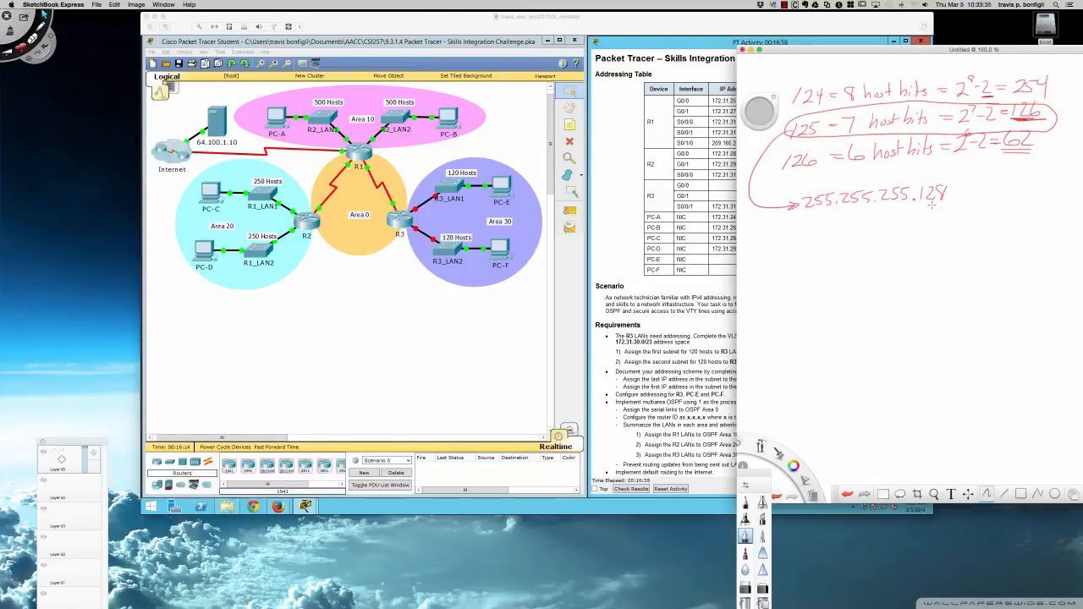
{"action": "left_click_drag", "start_coordinate": [807, 213], "coordinate": [941, 204]}
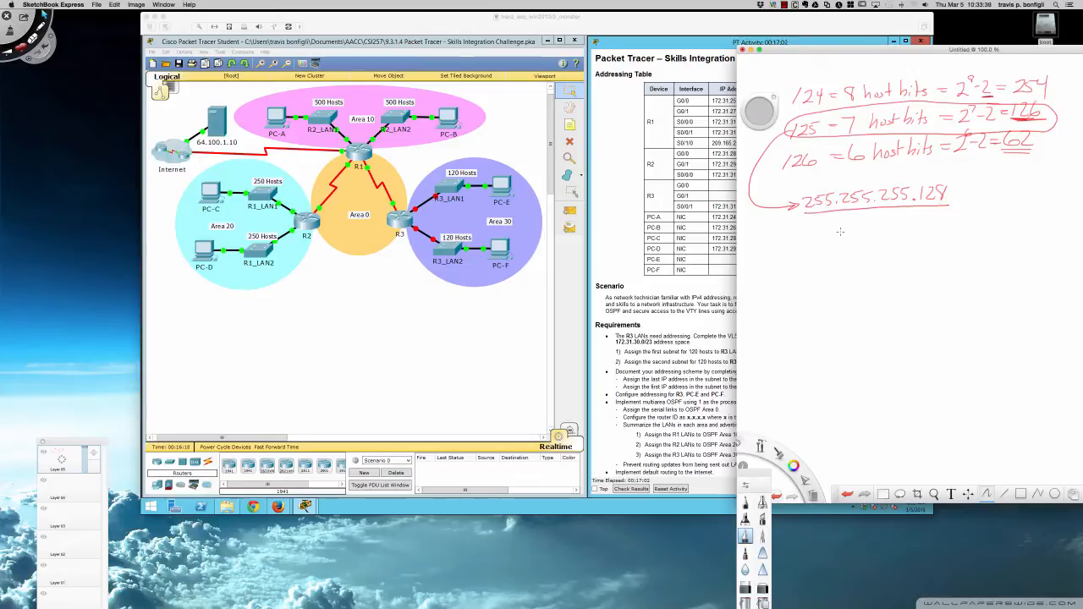
Return to Packet Tracer and check the addressing table for addresses already used on R2 G0/0 and the routers' serial interfaces
{"action": "left_click", "coordinate": [691, 214]}
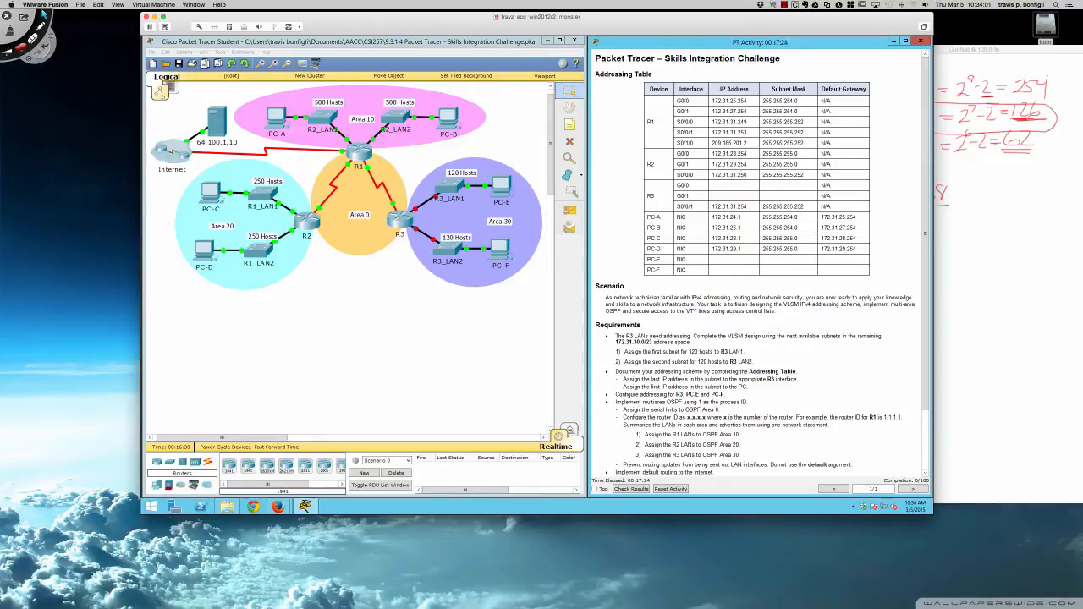
{"action": "left_click_drag", "start_coordinate": [714, 163], "coordinate": [750, 156]}
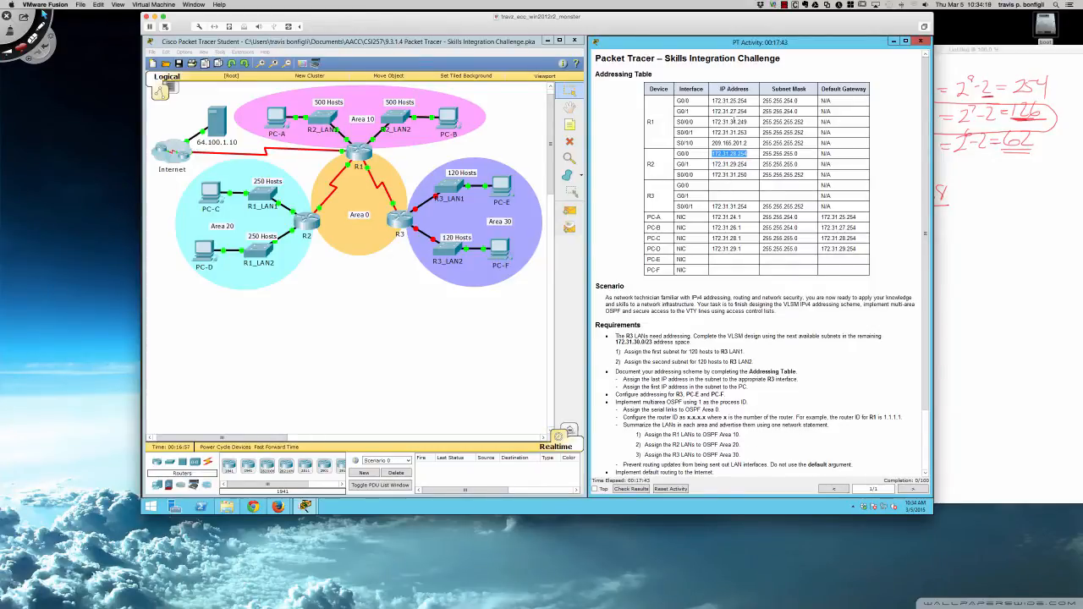
{"action": "left_click", "coordinate": [714, 125]}
{"action": "left_click_drag", "start_coordinate": [714, 124], "coordinate": [750, 133]}
{"action": "left_click_drag", "start_coordinate": [712, 174], "coordinate": [753, 175]}
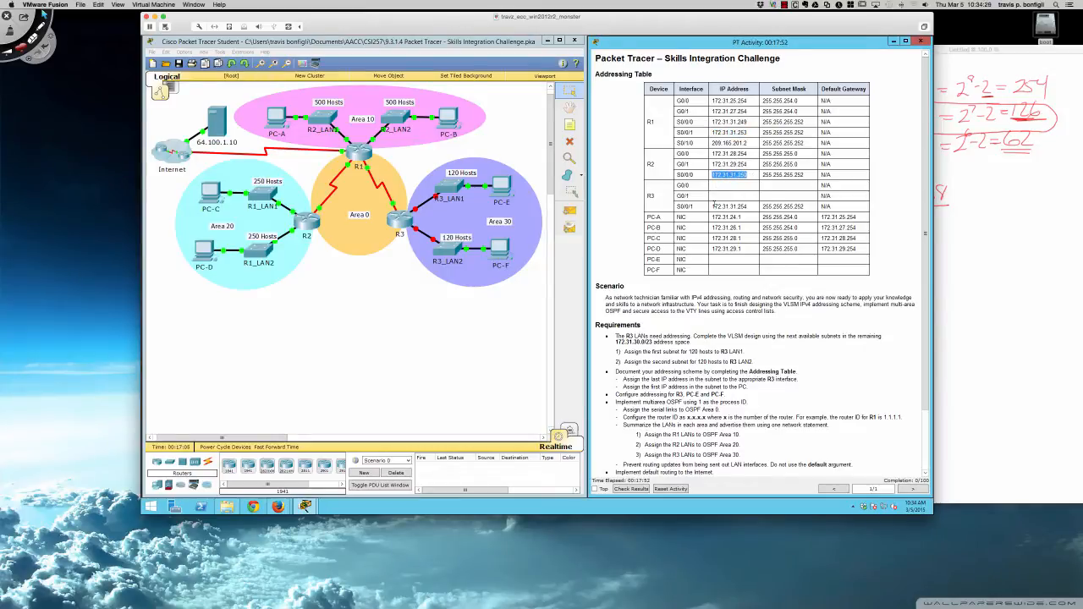
{"action": "left_click_drag", "start_coordinate": [713, 206], "coordinate": [748, 206]}
Switch back to SketchBook Express and handwrite the first subnet, 172.31.30.0/25, below the mask
{"action": "left_click", "coordinate": [942, 243]}
{"action": "mouse_move", "coordinate": [748, 242]}
{"action": "left_mouse_down"}
{"action": "mouse_move", "coordinate": [755, 255]}
{"action": "mouse_move", "coordinate": [812, 251]}
{"action": "left_mouse_up"}
{"action": "left_click", "coordinate": [775, 254]}
{"action": "left_click", "coordinate": [804, 253]}
{"action": "left_click_drag", "start_coordinate": [824, 242], "coordinate": [888, 248]}
{"action": "left_click", "coordinate": [848, 252]}
{"action": "mouse_move", "coordinate": [896, 239]}
{"action": "left_mouse_down"}
{"action": "mouse_move", "coordinate": [850, 270]}
{"action": "mouse_move", "coordinate": [844, 292]}
{"action": "mouse_move", "coordinate": [861, 292]}
{"action": "left_mouse_up"}
List .1, .126 and .127 under the first subnet, rule a line below them and label the block S#1
{"action": "left_click", "coordinate": [838, 270]}
{"action": "left_click", "coordinate": [835, 290]}
{"action": "mouse_move", "coordinate": [869, 282]}
{"action": "left_mouse_down"}
{"action": "mouse_move", "coordinate": [844, 315]}
{"action": "mouse_move", "coordinate": [860, 313]}
{"action": "left_mouse_up"}
{"action": "left_click", "coordinate": [836, 312]}
{"action": "left_click_drag", "start_coordinate": [860, 303], "coordinate": [861, 316]}
{"action": "left_click_drag", "start_coordinate": [754, 335], "coordinate": [890, 330]}
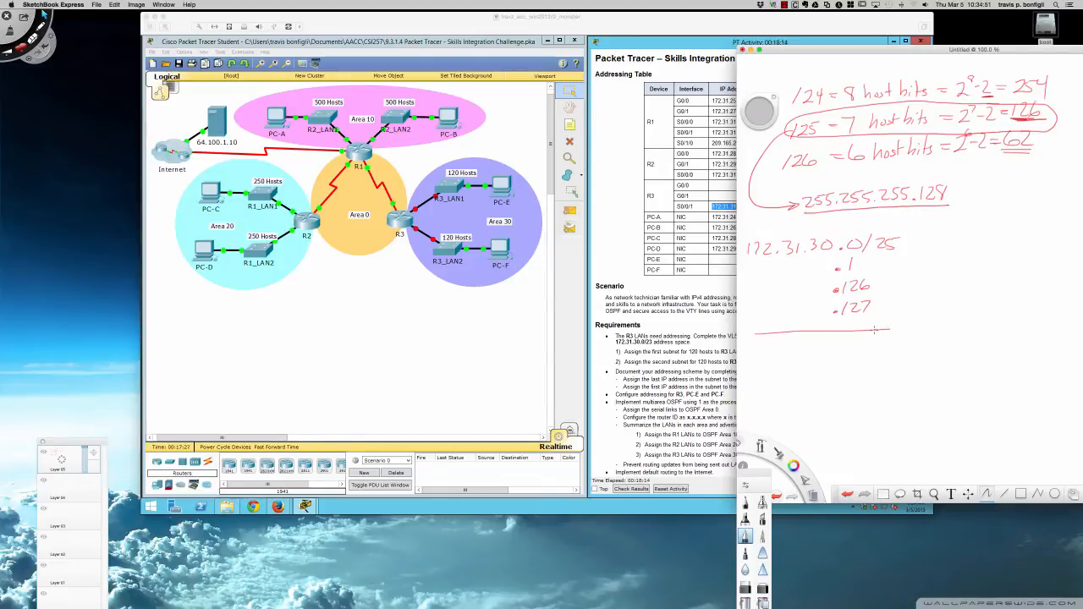
{"action": "mouse_move", "coordinate": [760, 289]}
{"action": "left_mouse_down"}
{"action": "mouse_move", "coordinate": [750, 300]}
{"action": "mouse_move", "coordinate": [761, 296]}
{"action": "left_mouse_up"}
{"action": "mouse_move", "coordinate": [772, 275]}
{"action": "left_mouse_down"}
{"action": "mouse_move", "coordinate": [768, 295]}
{"action": "mouse_move", "coordinate": [773, 283]}
{"action": "left_mouse_up"}
{"action": "left_click_drag", "start_coordinate": [757, 292], "coordinate": [780, 300]}
Draw a wavy vertical divider beside the first subnet and handwrite 172.31.30.128/25 on its other side
{"action": "left_click_drag", "start_coordinate": [902, 215], "coordinate": [911, 368]}
{"action": "mouse_move", "coordinate": [928, 235]}
{"action": "left_mouse_down"}
{"action": "mouse_move", "coordinate": [927, 248]}
{"action": "mouse_move", "coordinate": [938, 246]}
{"action": "left_mouse_up"}
{"action": "mouse_move", "coordinate": [947, 236]}
{"action": "left_mouse_down"}
{"action": "mouse_move", "coordinate": [975, 234]}
{"action": "mouse_move", "coordinate": [969, 242]}
{"action": "left_mouse_up"}
{"action": "mouse_move", "coordinate": [984, 226]}
{"action": "left_mouse_down"}
{"action": "mouse_move", "coordinate": [984, 242]}
{"action": "mouse_move", "coordinate": [1013, 227]}
{"action": "mouse_move", "coordinate": [1024, 239]}
{"action": "left_mouse_up"}
{"action": "mouse_move", "coordinate": [1032, 225]}
{"action": "left_mouse_down"}
{"action": "mouse_move", "coordinate": [1032, 239]}
{"action": "mouse_move", "coordinate": [1052, 229]}
{"action": "mouse_move", "coordinate": [1052, 241]}
{"action": "left_mouse_up"}
{"action": "left_click_drag", "start_coordinate": [1058, 227], "coordinate": [1067, 239]}
{"action": "left_click_drag", "start_coordinate": [1070, 226], "coordinate": [1077, 224]}
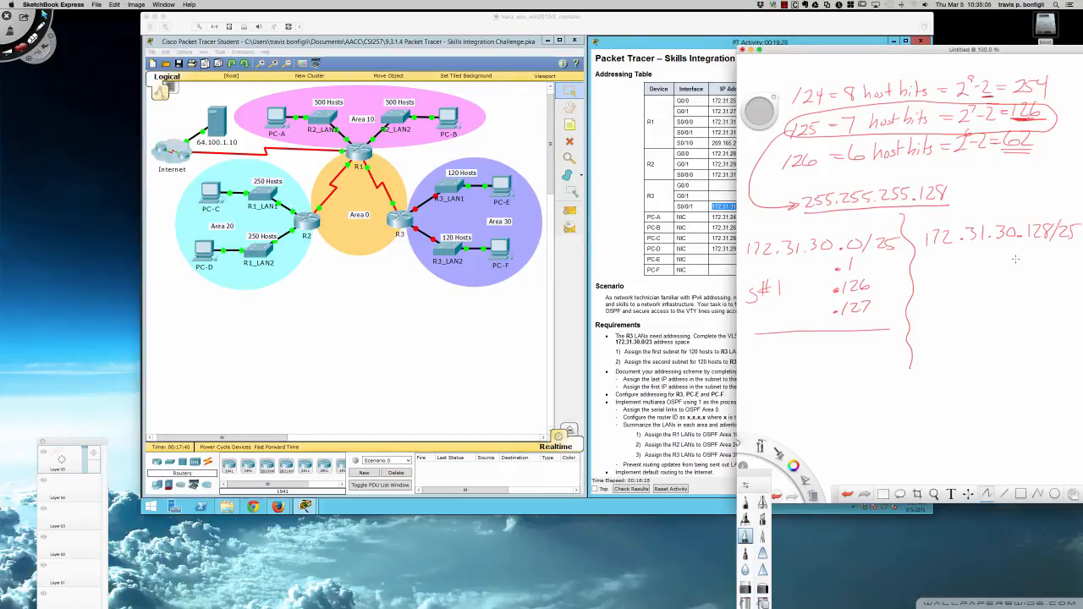
List .129, .254 and .255 under the second subnet, label it S#2 and rule a line beneath
{"action": "mouse_move", "coordinate": [1017, 259]}
{"action": "left_mouse_down"}
{"action": "mouse_move", "coordinate": [1033, 250]}
{"action": "mouse_move", "coordinate": [1042, 260]}
{"action": "left_mouse_up"}
{"action": "left_click_drag", "start_coordinate": [1050, 248], "coordinate": [1045, 263]}
{"action": "left_click", "coordinate": [1019, 280]}
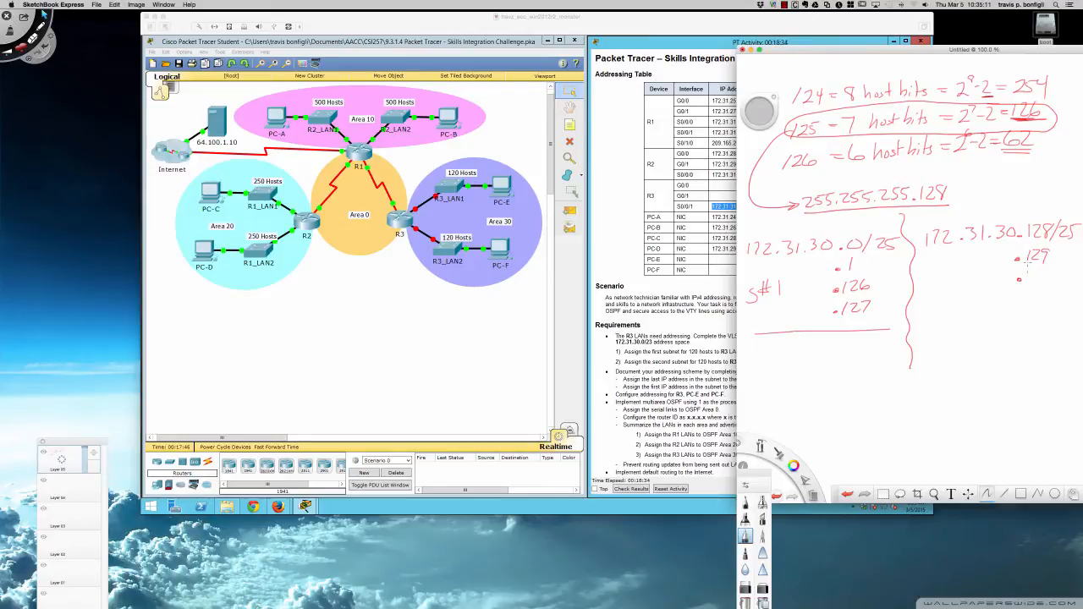
{"action": "mouse_move", "coordinate": [1021, 269]}
{"action": "left_mouse_down"}
{"action": "mouse_move", "coordinate": [1029, 281]}
{"action": "mouse_move", "coordinate": [1048, 276]}
{"action": "mouse_move", "coordinate": [1031, 301]}
{"action": "mouse_move", "coordinate": [1043, 302]}
{"action": "left_mouse_up"}
{"action": "left_click", "coordinate": [1019, 299]}
{"action": "left_click_drag", "start_coordinate": [1048, 288], "coordinate": [1057, 286]}
{"action": "left_click_drag", "start_coordinate": [945, 272], "coordinate": [931, 292]}
{"action": "left_click_drag", "start_coordinate": [947, 263], "coordinate": [952, 274]}
{"action": "left_click_drag", "start_coordinate": [942, 267], "coordinate": [960, 266]}
{"action": "left_click_drag", "start_coordinate": [942, 272], "coordinate": [975, 276]}
{"action": "left_click_drag", "start_coordinate": [926, 329], "coordinate": [1056, 334]}
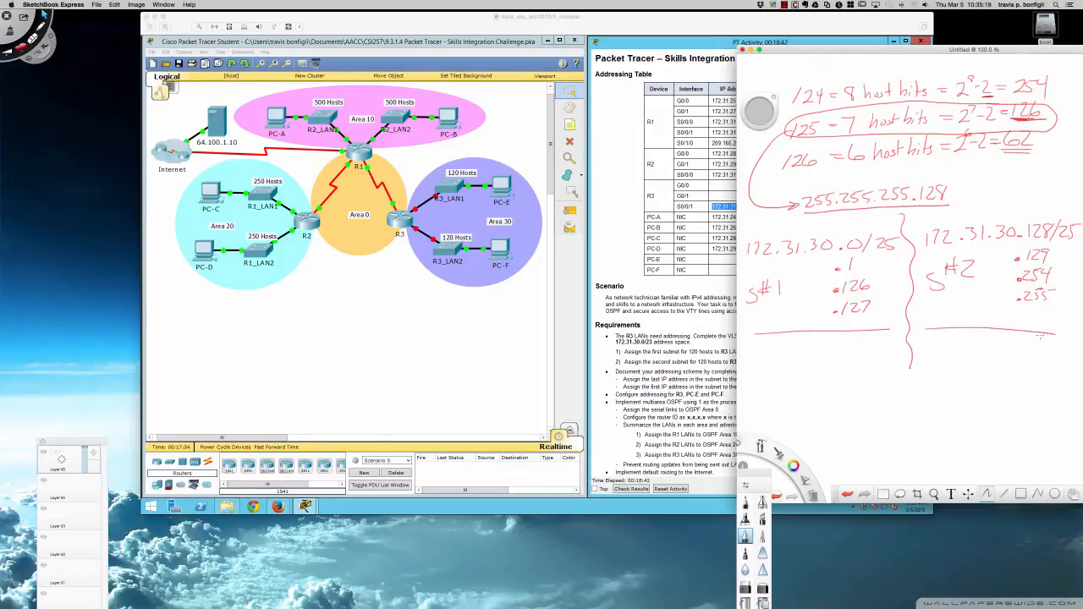
Compare R3's G0/0 and G0/1 rows in Packet Tracer's addressing table with the two subnets in the sketch
{"action": "left_click", "coordinate": [692, 212]}
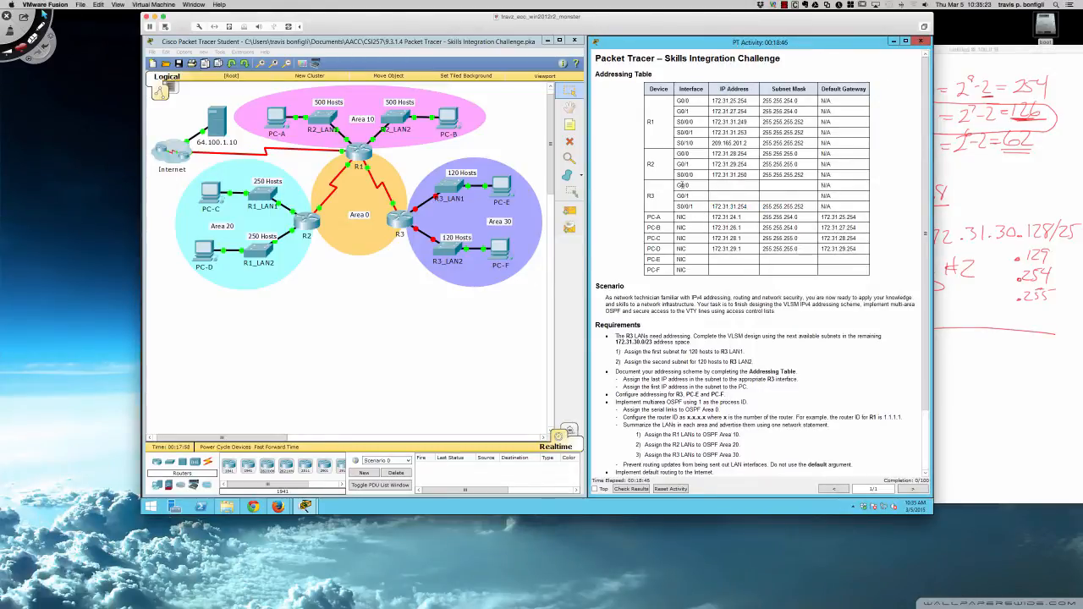
{"action": "left_click_drag", "start_coordinate": [672, 186], "coordinate": [693, 199]}
{"action": "left_click", "coordinate": [689, 193]}
{"action": "left_click", "coordinate": [948, 371]}
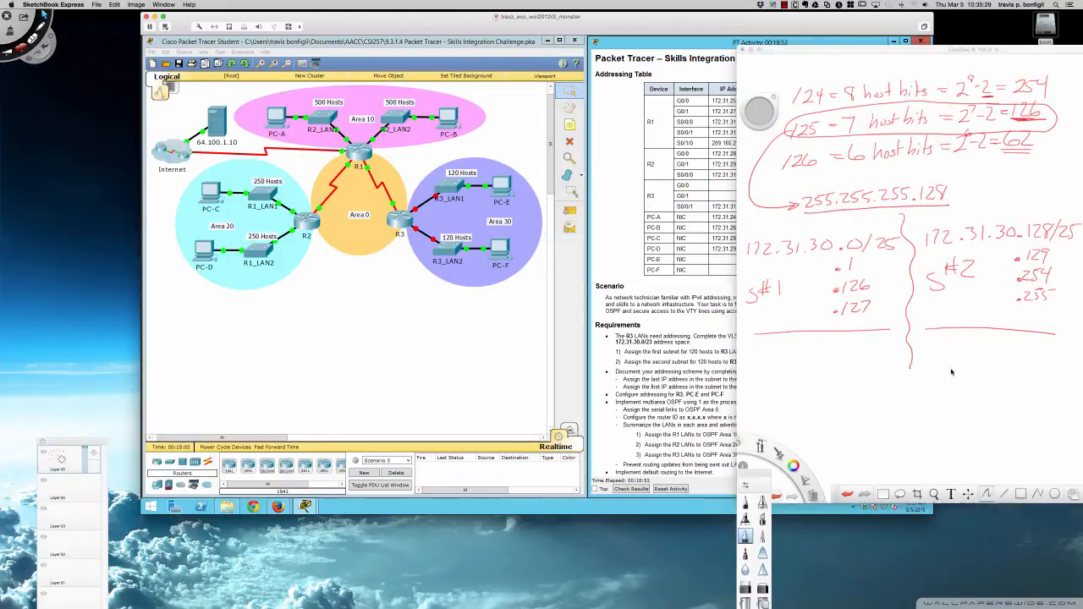
{"action": "left_click", "coordinate": [733, 337]}
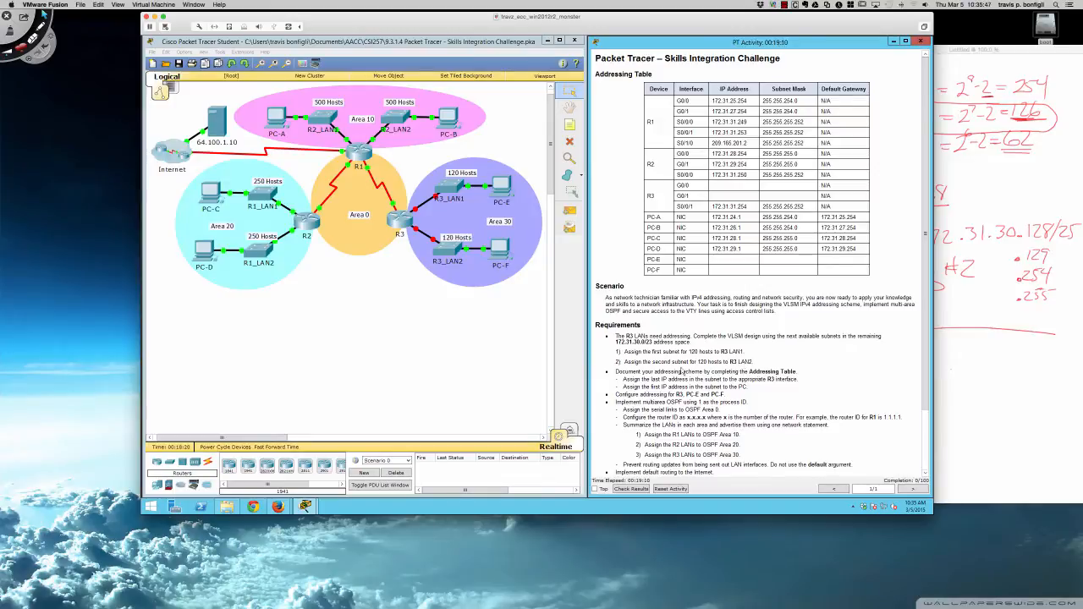
Open router R3's command line in a widened window below the topology and start the console session
{"action": "left_click", "coordinate": [401, 218]}
{"action": "left_click", "coordinate": [401, 218]}
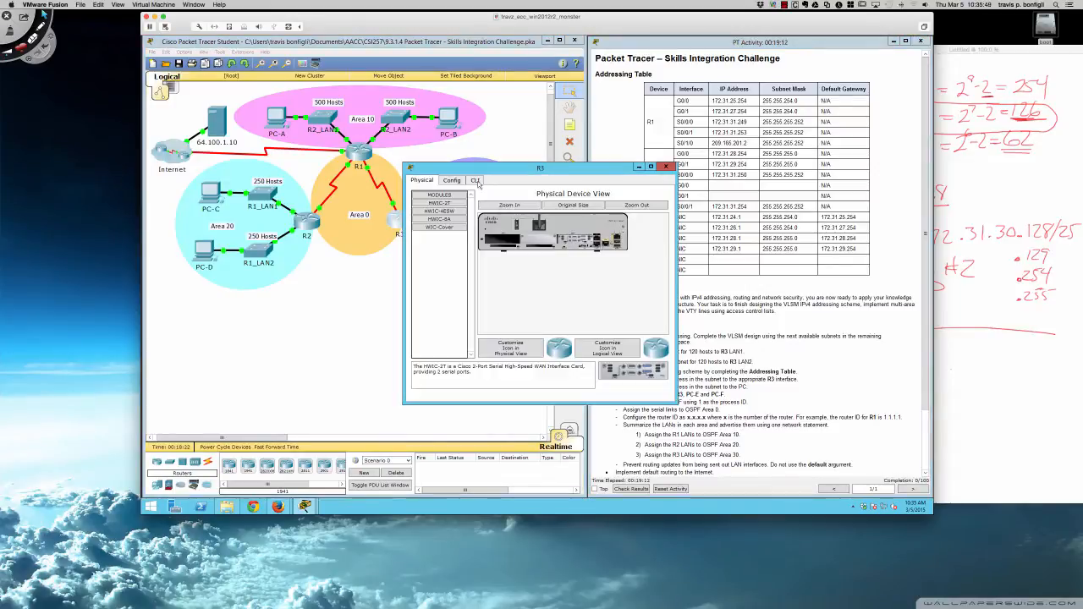
{"action": "left_click_drag", "start_coordinate": [486, 170], "coordinate": [227, 264]}
{"action": "left_click_drag", "start_coordinate": [416, 335], "coordinate": [594, 335]}
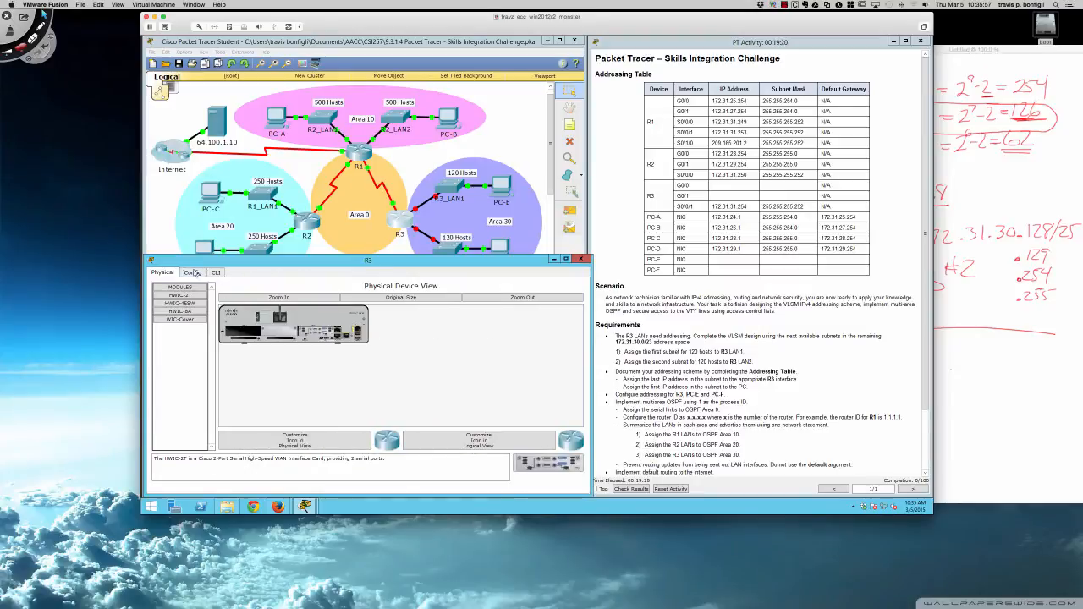
{"action": "left_click", "coordinate": [216, 271]}
{"action": "key", "text": "Return"}
{"action": "key", "text": "Return"}
{"action": "key", "text": "Return"}
{"action": "key", "text": "Return"}
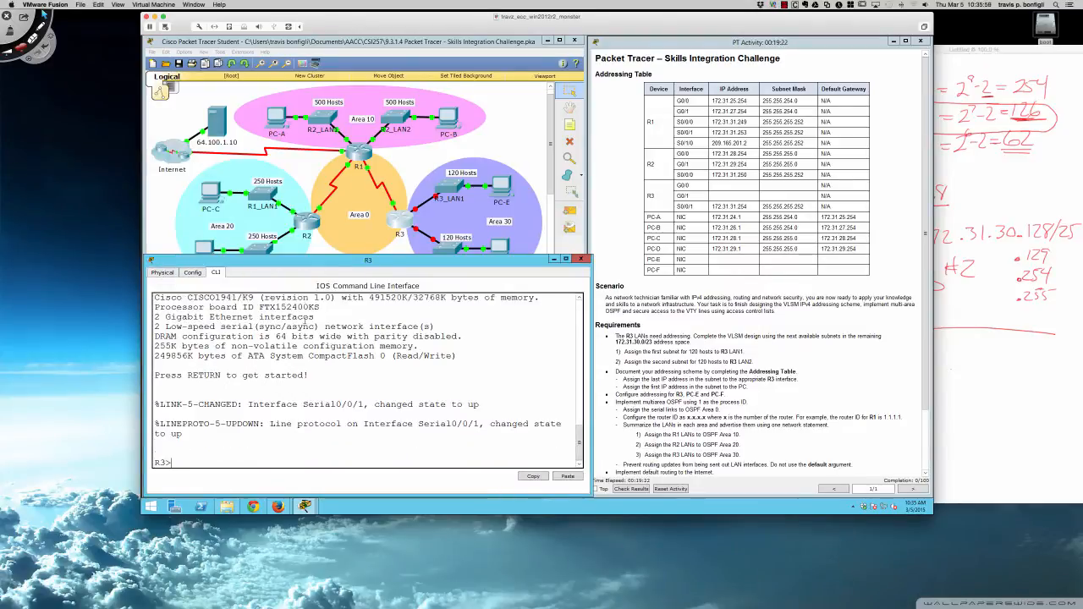
Enter privileged mode on R3 with en and global configuration mode with conf t
{"action": "type", "text": "en"}
{"action": "key", "text": "Return"}
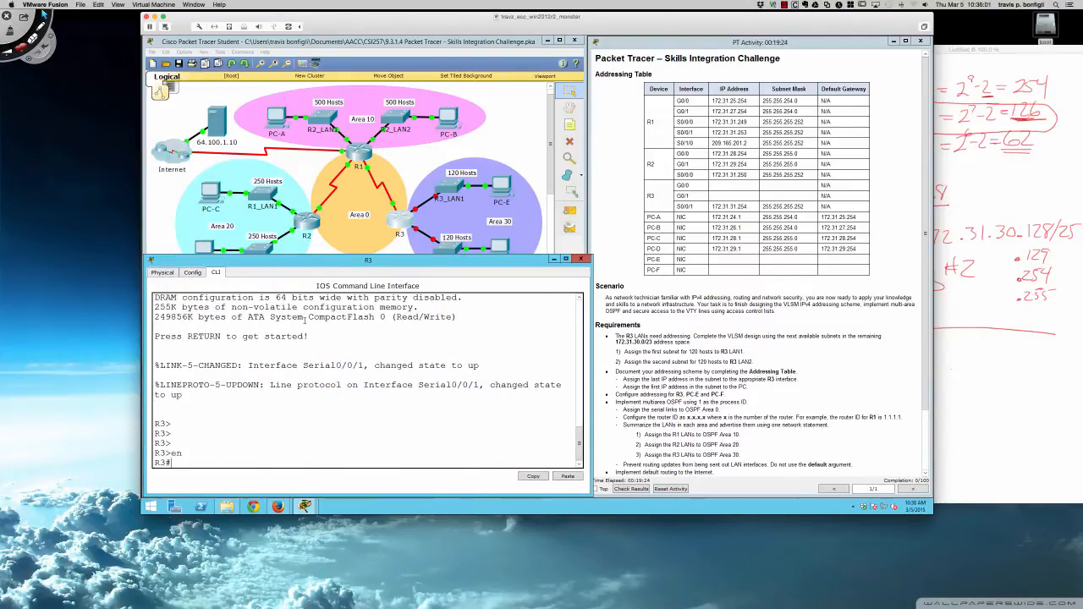
{"action": "key", "text": "Return"}
{"action": "key", "text": "Return"}
{"action": "type", "text": "conf t"}
{"action": "key", "text": "Return"}
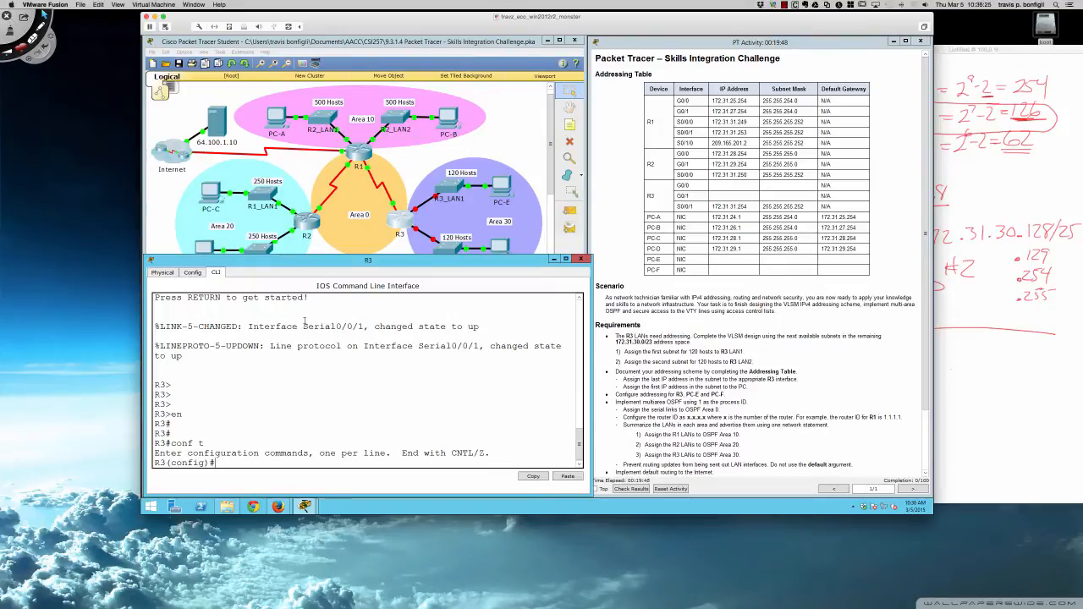
{"action": "key", "text": "Return"}
{"action": "key", "text": "Return"}
{"action": "key", "text": "Return"}
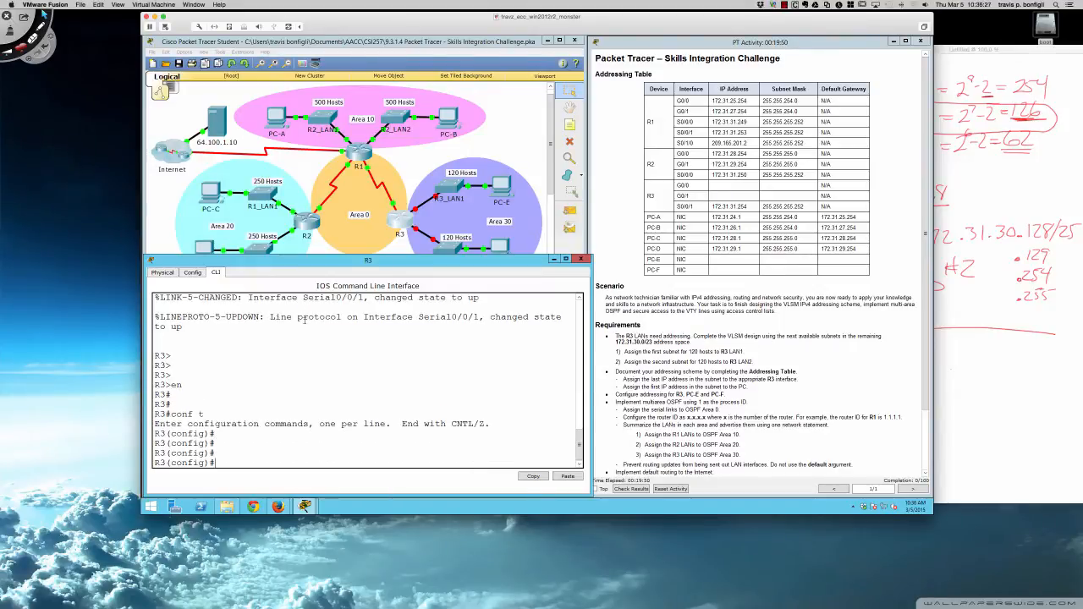
Display R3's interface summary with "do sh ip int bri"
{"action": "type", "text": "do sh ip int br"}
{"action": "type", "text": "i"}
{"action": "key", "text": "Return"}
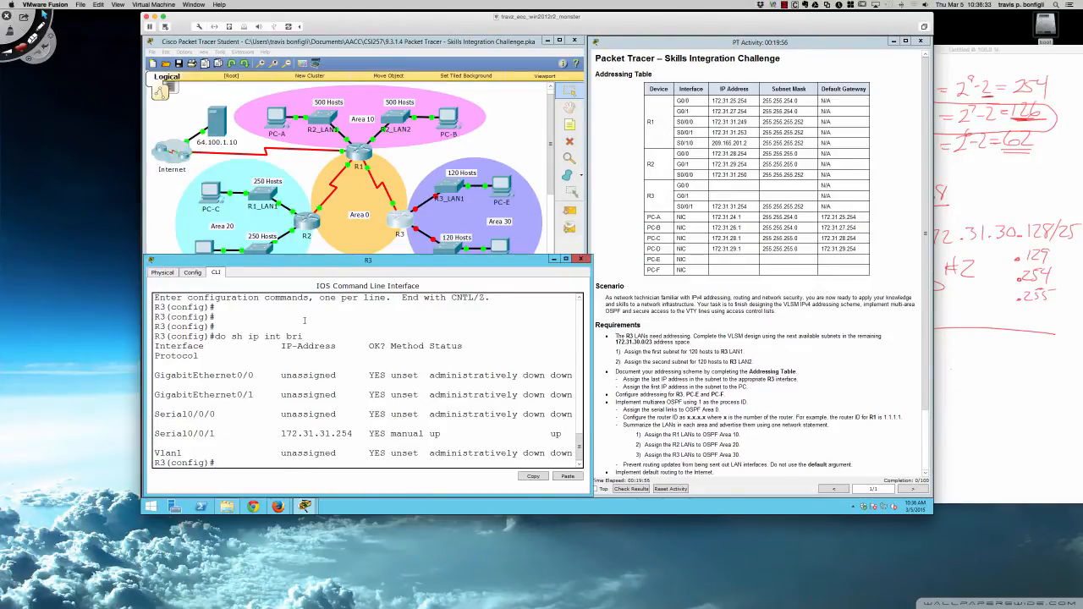
Enable R3's first Gigabit interface with "int gi0/0" and "no shut"
{"action": "type", "text": "int gi0/0"}
{"action": "key", "text": "Return"}
{"action": "type", "text": "no shut"}
{"action": "key", "text": "Return"}
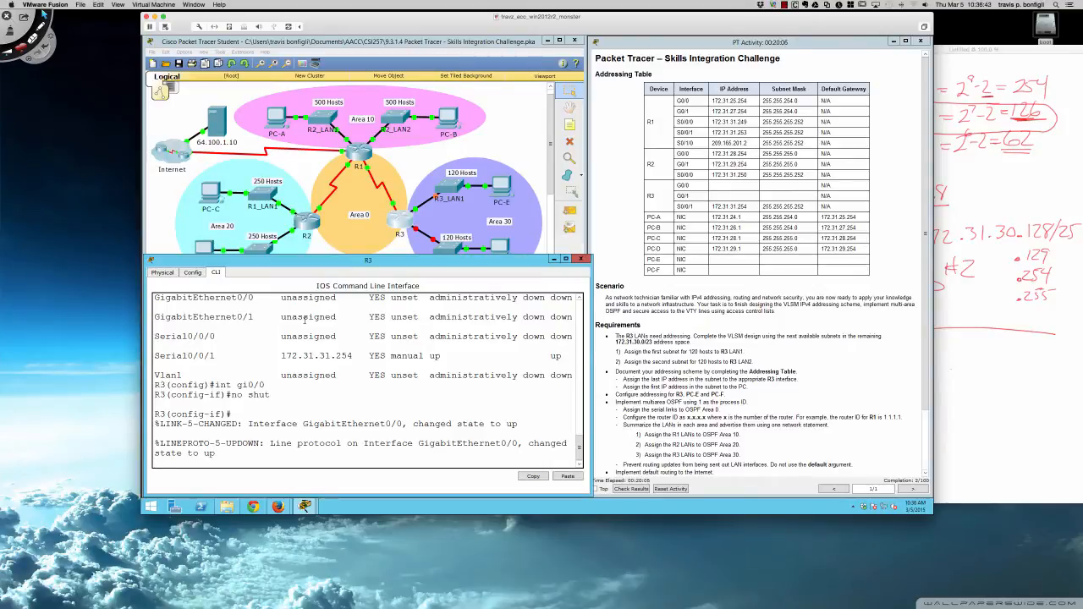
{"action": "key", "text": "Return"}
{"action": "key", "text": "Return"}
Assign IP address 172.31.30.126 with mask 255.255.255.128 to R3's GigabitEthernet0/0
{"action": "type", "text": "ip add"}
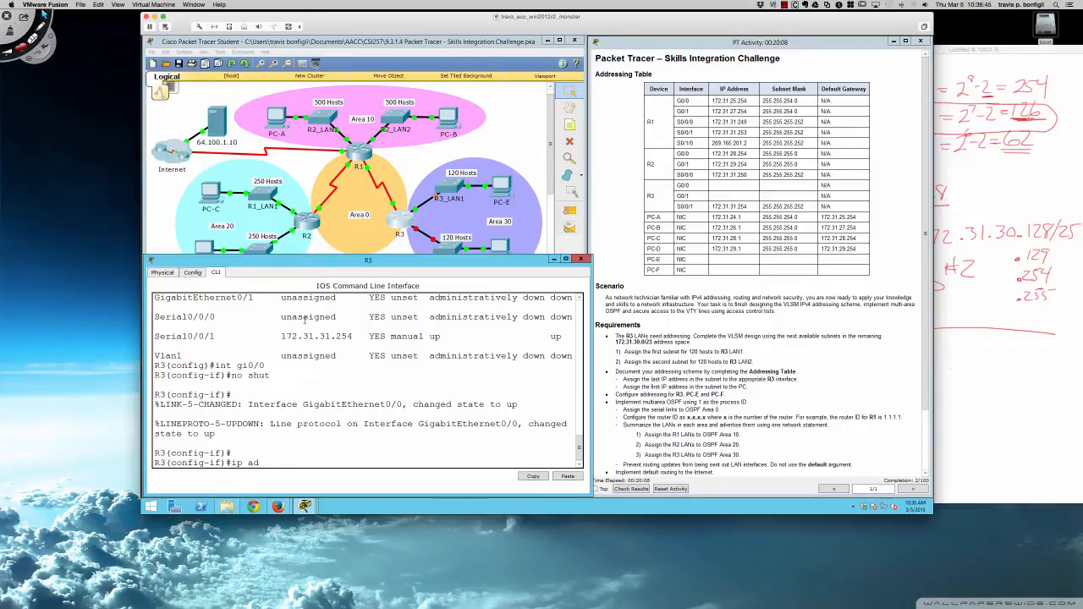
{"action": "key", "text": "Tab"}
{"action": "type", "text": "172."}
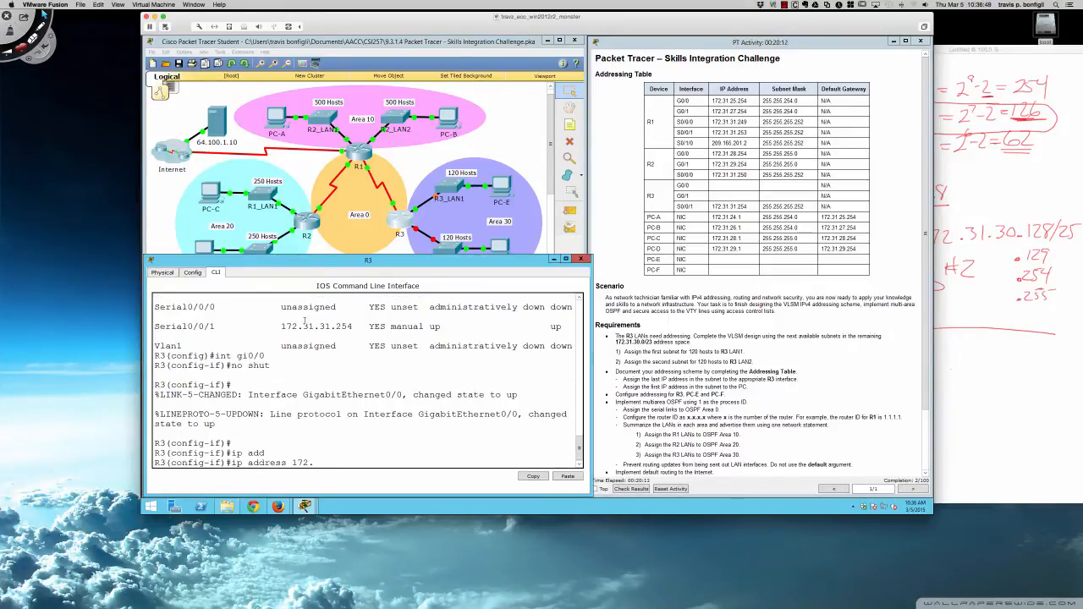
{"action": "type", "text": "31.30.126 255.255.255.128"}
{"action": "key", "text": "Return"}
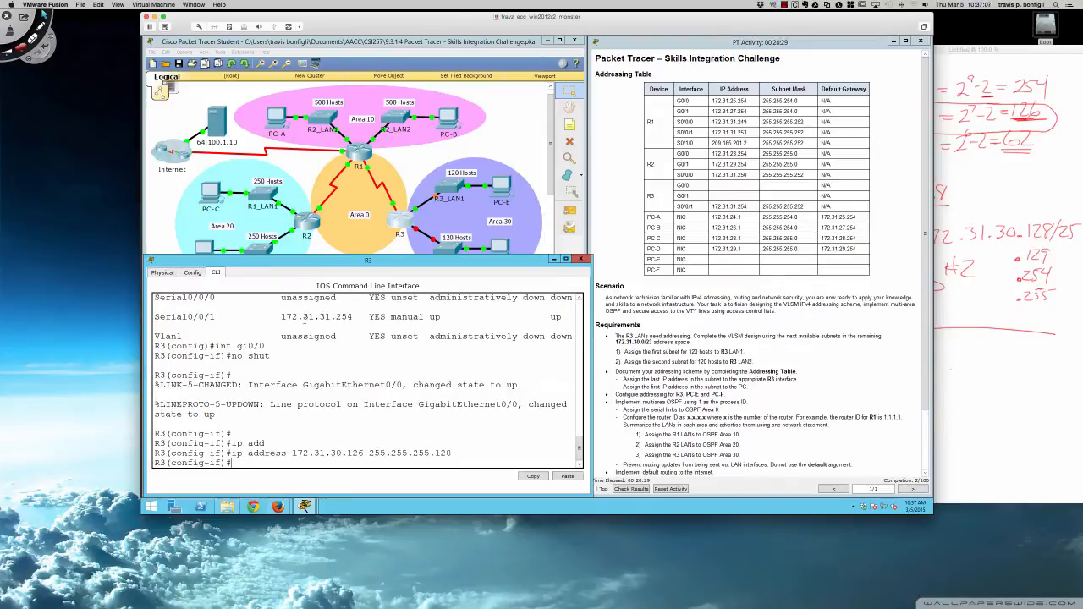
{"action": "key", "text": "Return"}
{"action": "key", "text": "Return"}
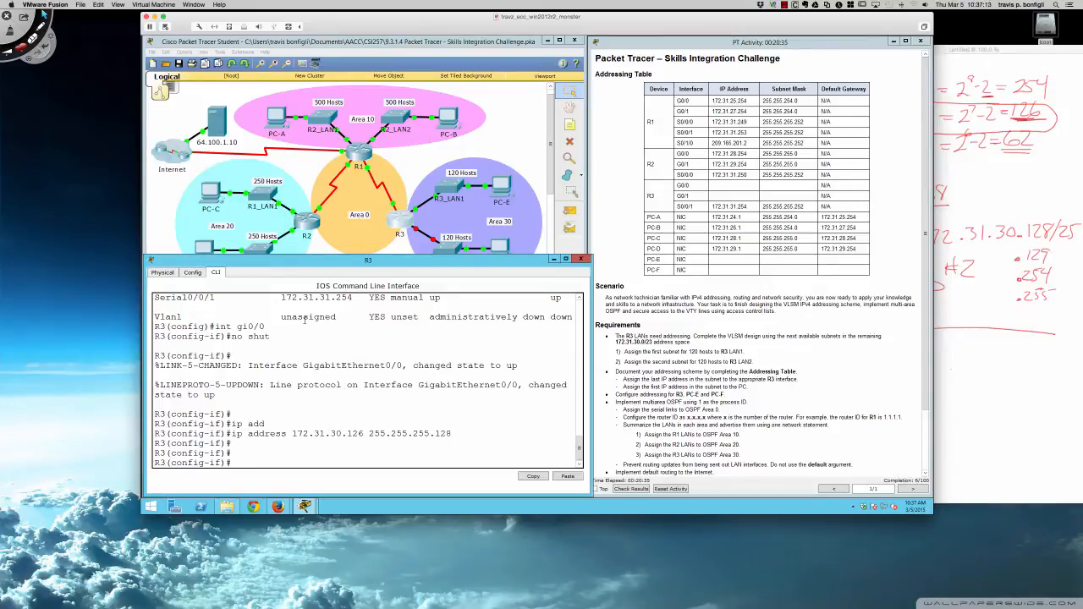
Enable R3's second Gigabit interface with "int gi0/1" and "no shut"
{"action": "type", "text": "int gi0/1"}
{"action": "key", "text": "Return"}
{"action": "key", "text": "Return"}
{"action": "key", "text": "Return"}
{"action": "key", "text": "Return"}
{"action": "key", "text": "Return"}
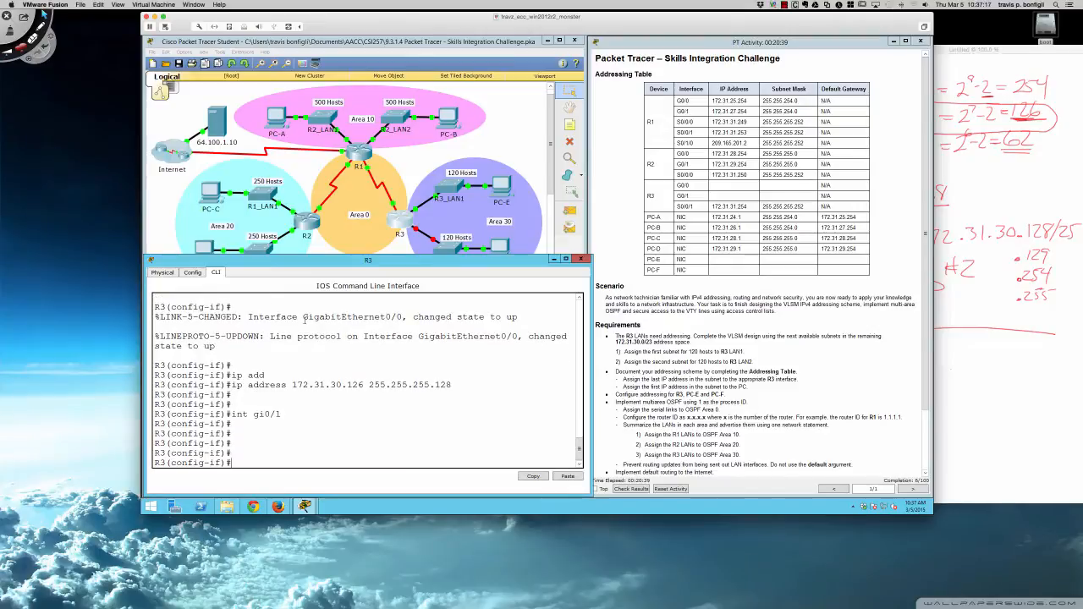
{"action": "type", "text": "no shut"}
{"action": "key", "text": "Return"}
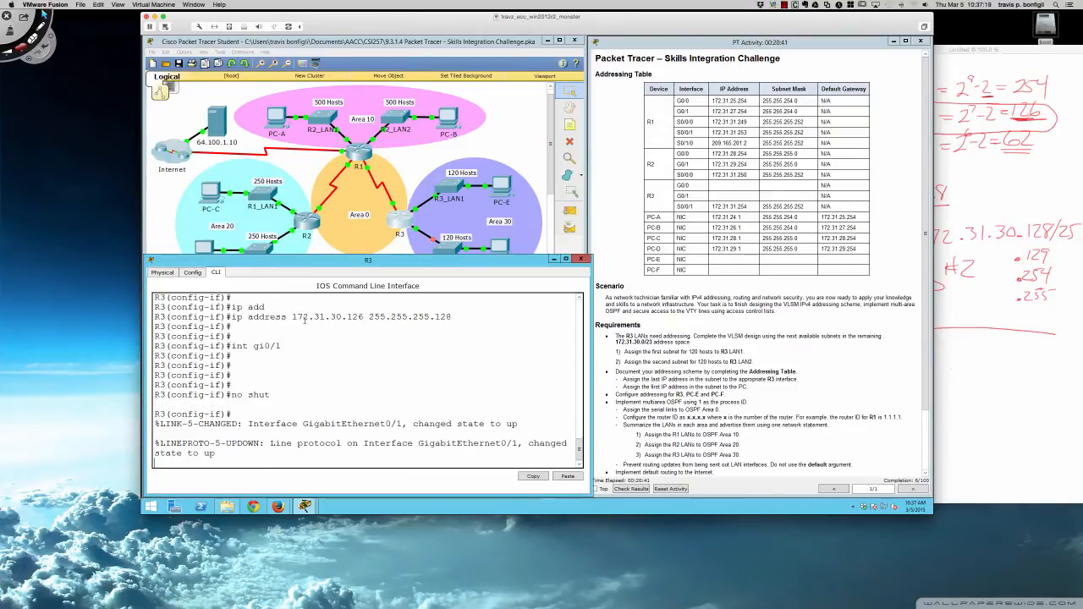
Assign IP address 172.31.30.254 with mask 255.255.255.128 to R3's GigabitEthernet0/1
{"action": "key", "text": "Return"}
{"action": "key", "text": "Return"}
{"action": "key", "text": "Return"}
{"action": "key", "text": "Return"}
{"action": "key", "text": "Return"}
{"action": "key", "text": "Return"}
{"action": "key", "text": "Return"}
{"action": "key", "text": "Return"}
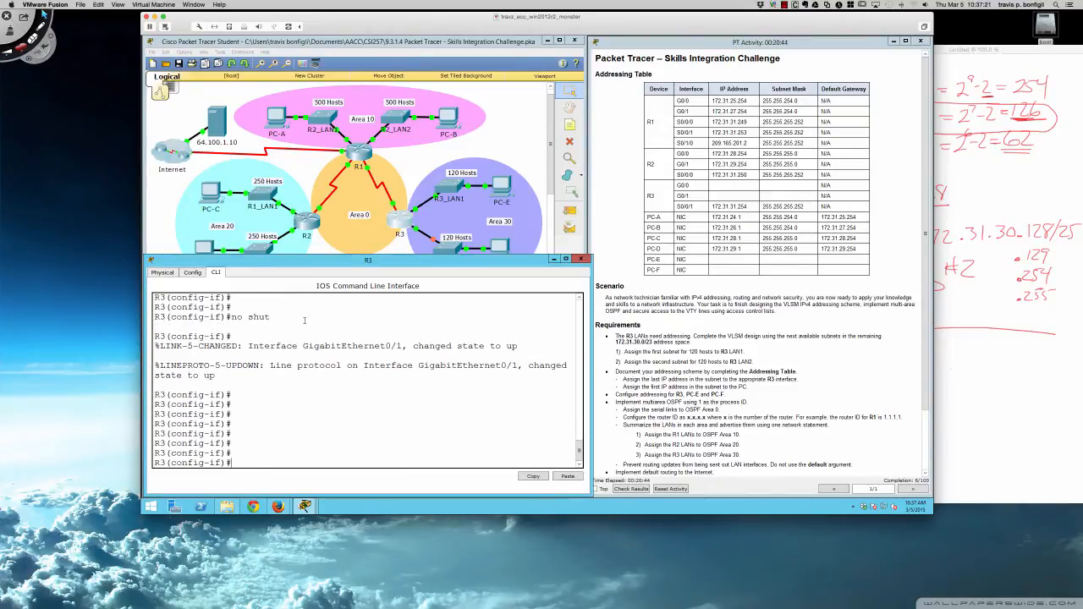
{"action": "type", "text": "ip add 172.3"}
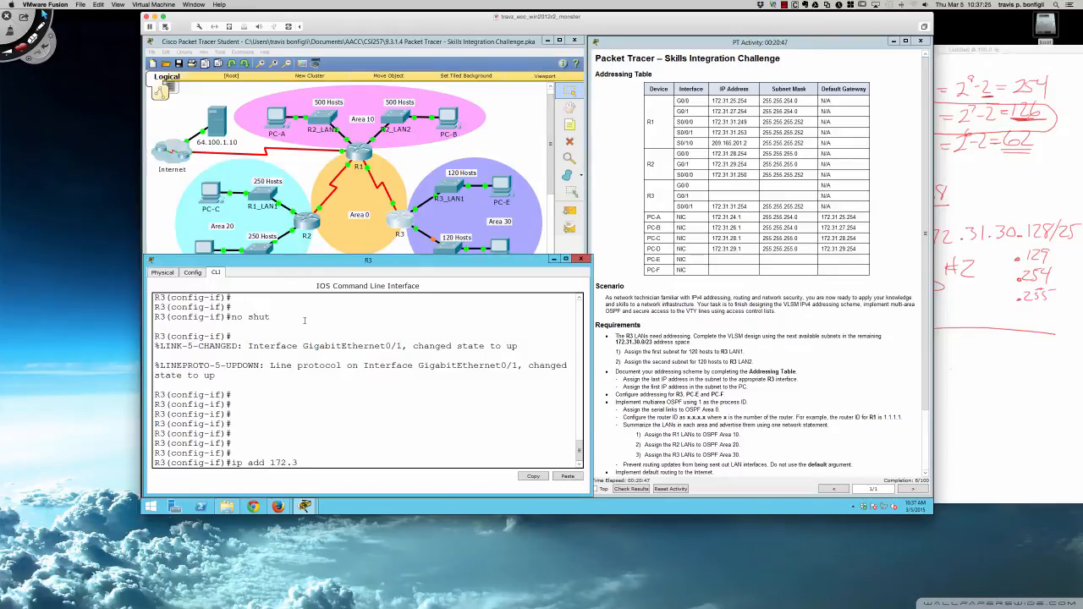
{"action": "type", "text": "1.30.254"}
{"action": "type", "text": "255.255.255."}
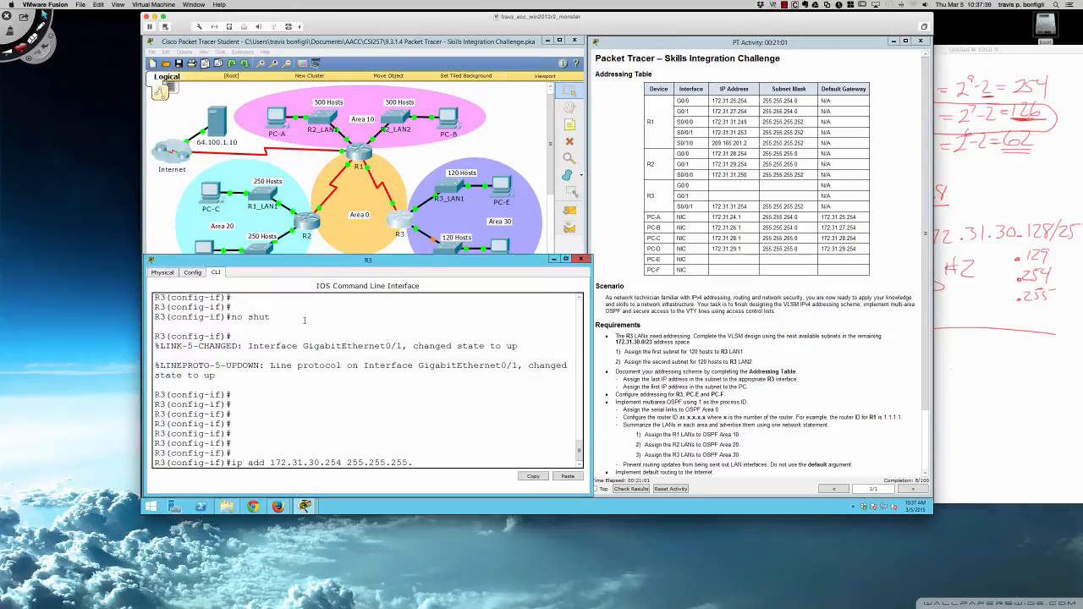
{"action": "type", "text": "128"}
{"action": "key", "text": "Return"}
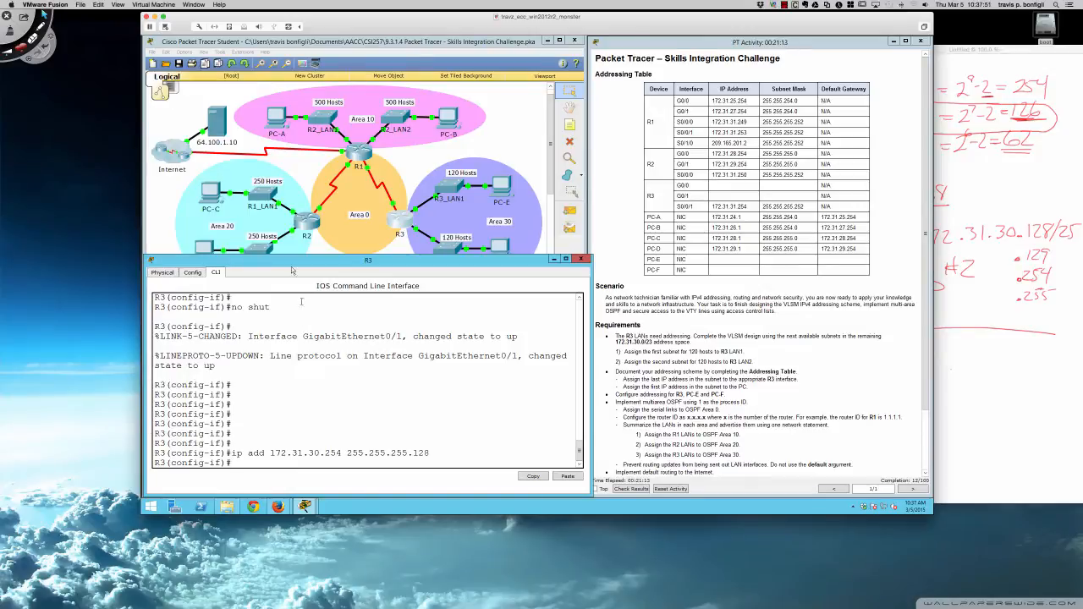
Configure PC-E with static IP address 172.31.30.1, subnet mask 255.255.255.128 and default gateway 172.31.30.126
{"action": "left_click", "coordinate": [499, 186]}
{"action": "left_click", "coordinate": [500, 186]}
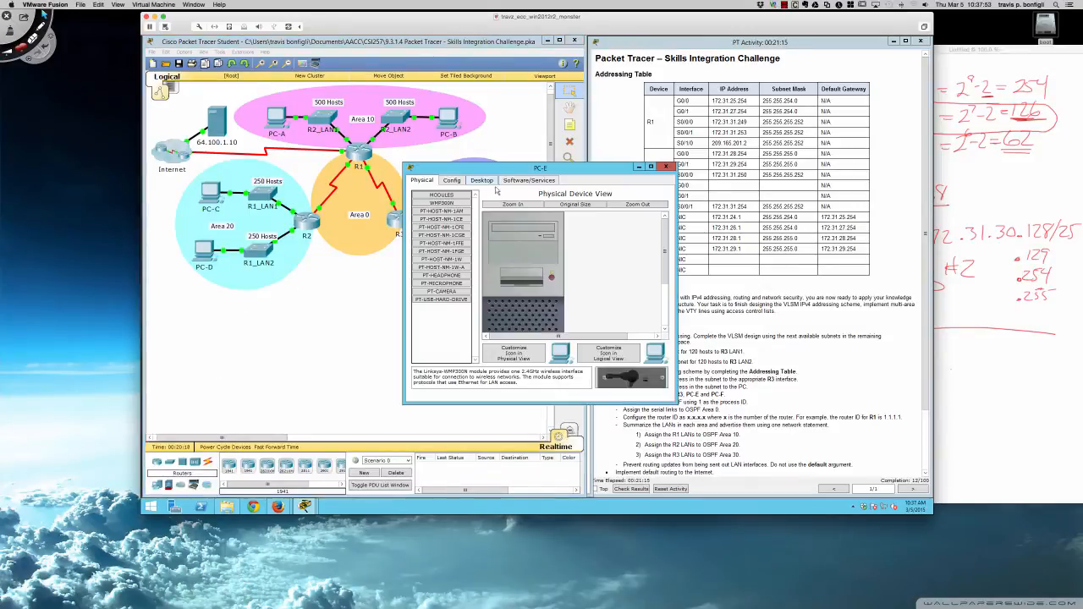
{"action": "left_click", "coordinate": [482, 180]}
{"action": "left_click", "coordinate": [439, 207]}
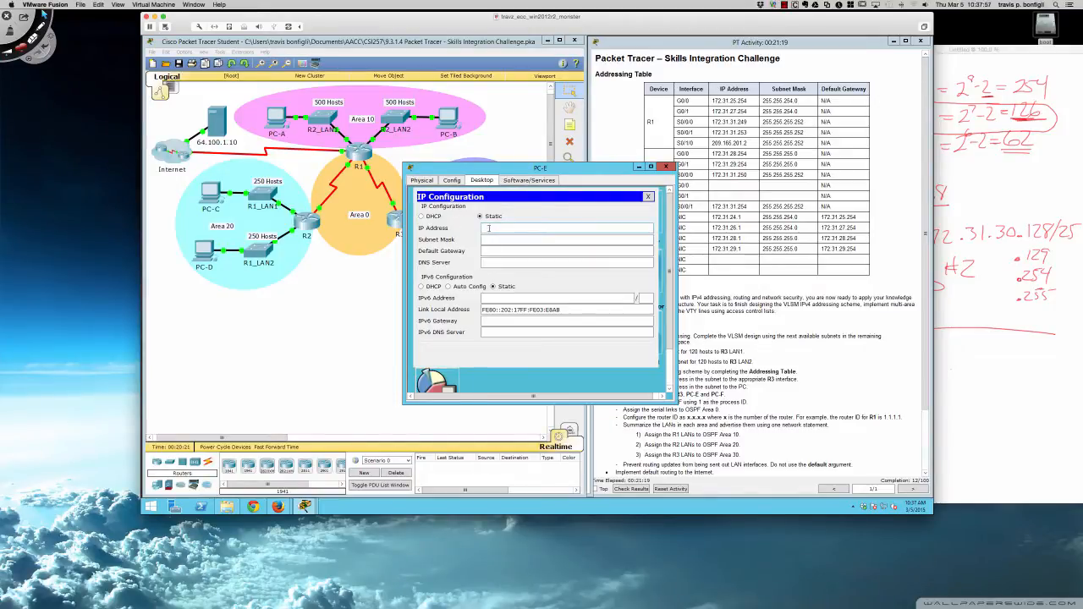
{"action": "left_click", "coordinate": [488, 229]}
{"action": "type", "text": "172.31.30.1"}
{"action": "key", "text": "Tab"}
{"action": "type", "text": "255.255.255.12"}
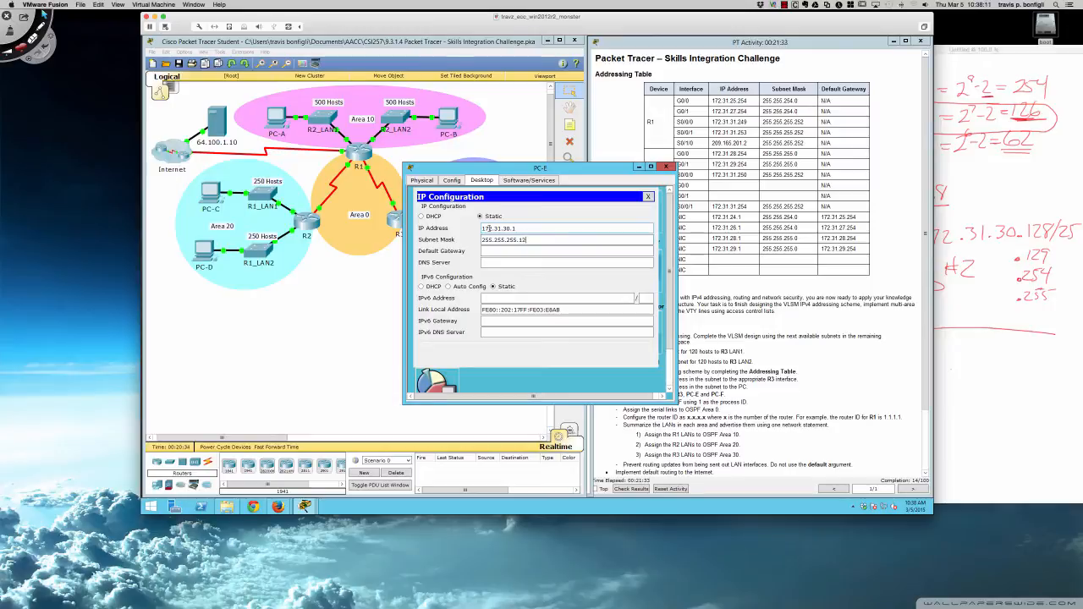
{"action": "type", "text": "8"}
{"action": "type", "text": "172."}
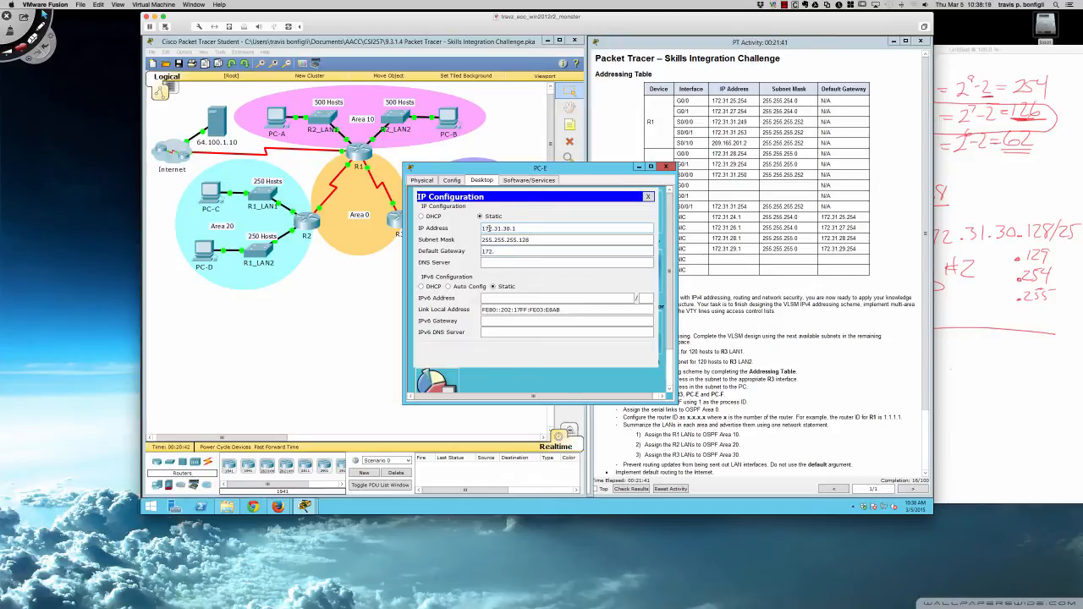
{"action": "type", "text": "31.30.126"}
{"action": "key", "text": "Tab"}
{"action": "left_click", "coordinate": [647, 197]}
Test PC-E's connectivity to its default gateway by pinging 172.31.30.126 from the command prompt, and close the PC-E window
{"action": "left_click", "coordinate": [588, 218]}
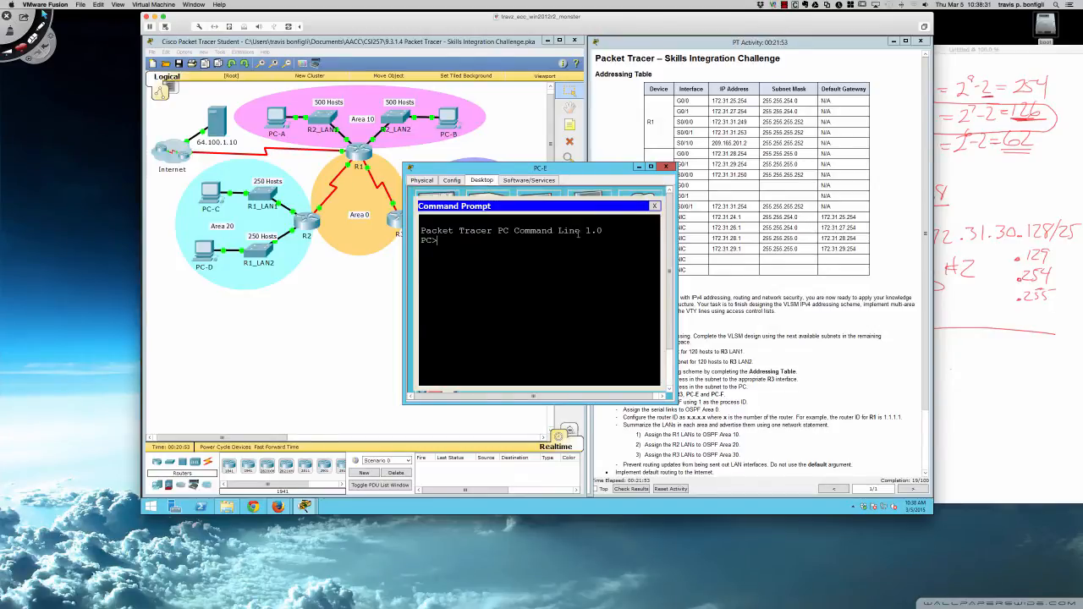
{"action": "type", "text": "ping 172.1.1.30.126"}
{"action": "key", "text": "Return"}
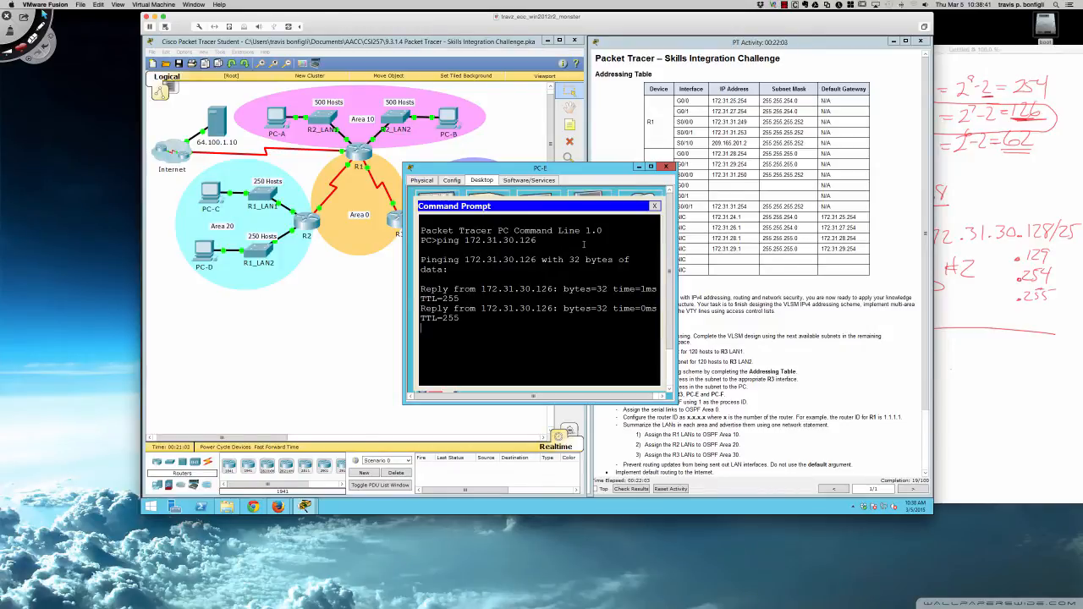
{"action": "left_click", "coordinate": [666, 168]}
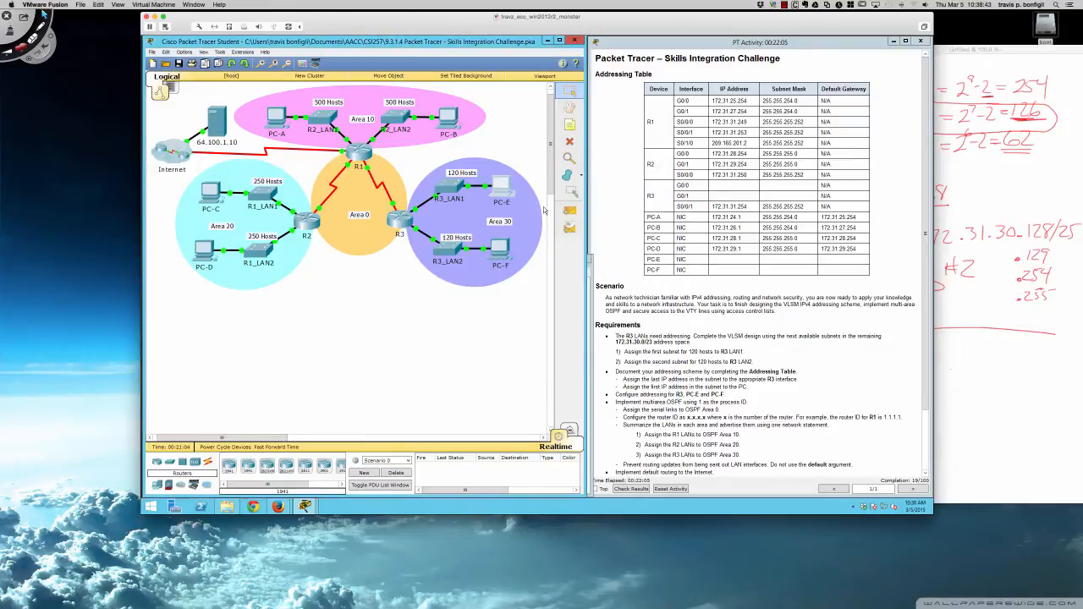
Configure PC-F with static IP address 172.31.30.129, subnet mask 255.255.255.128 and default gateway 172.31.30.254
{"action": "left_click", "coordinate": [500, 252]}
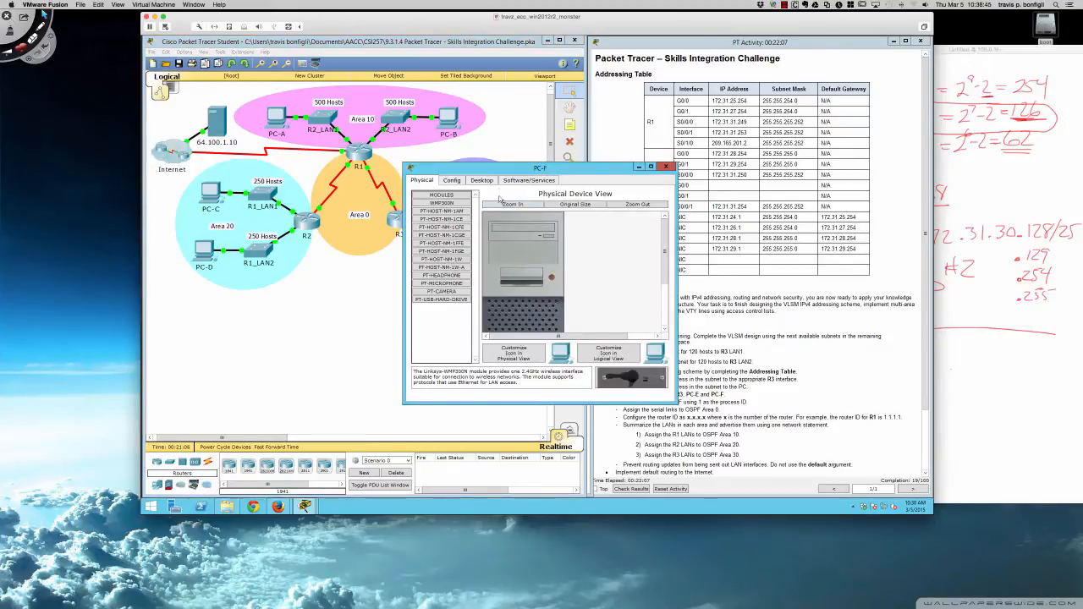
{"action": "left_click_drag", "start_coordinate": [499, 174], "coordinate": [344, 257]}
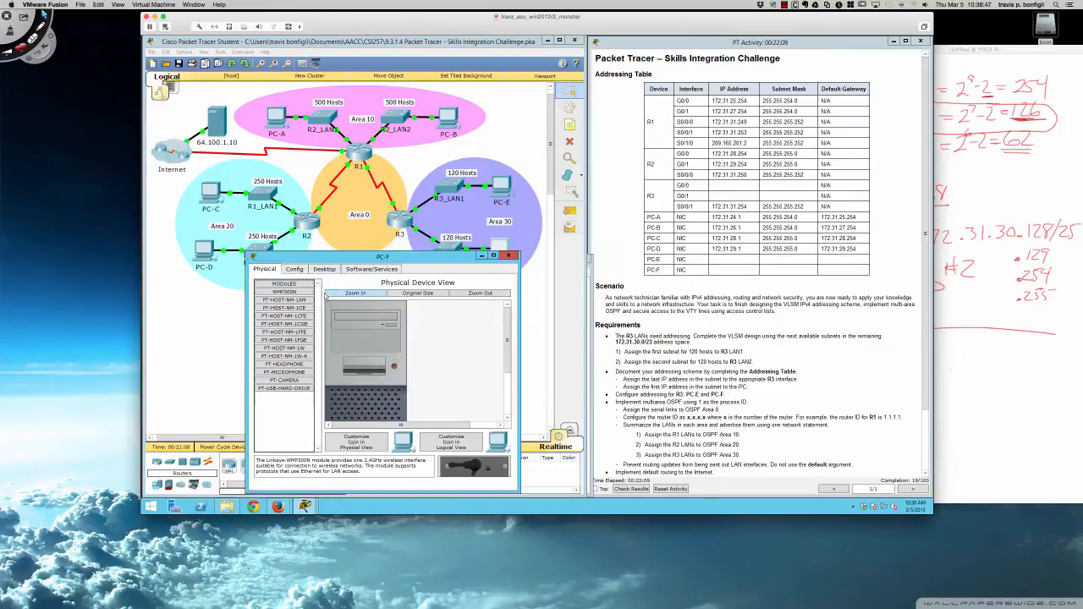
{"action": "left_click", "coordinate": [324, 269]}
{"action": "left_click", "coordinate": [278, 301]}
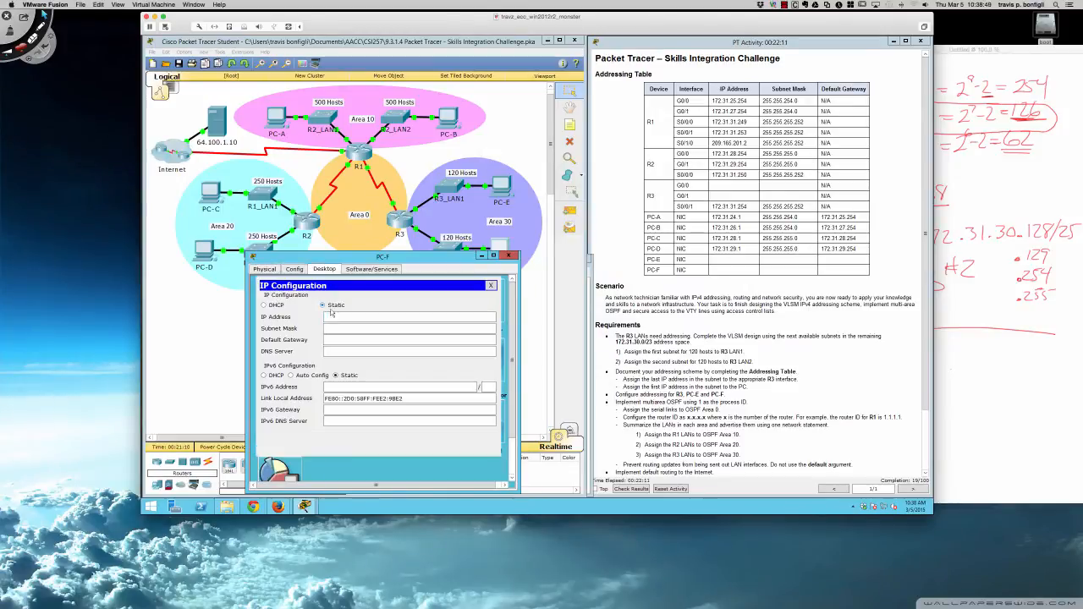
{"action": "left_click", "coordinate": [337, 316]}
{"action": "type", "text": "172.31.30.129"}
{"action": "key", "text": "Tab"}
{"action": "type", "text": "255.255.255."}
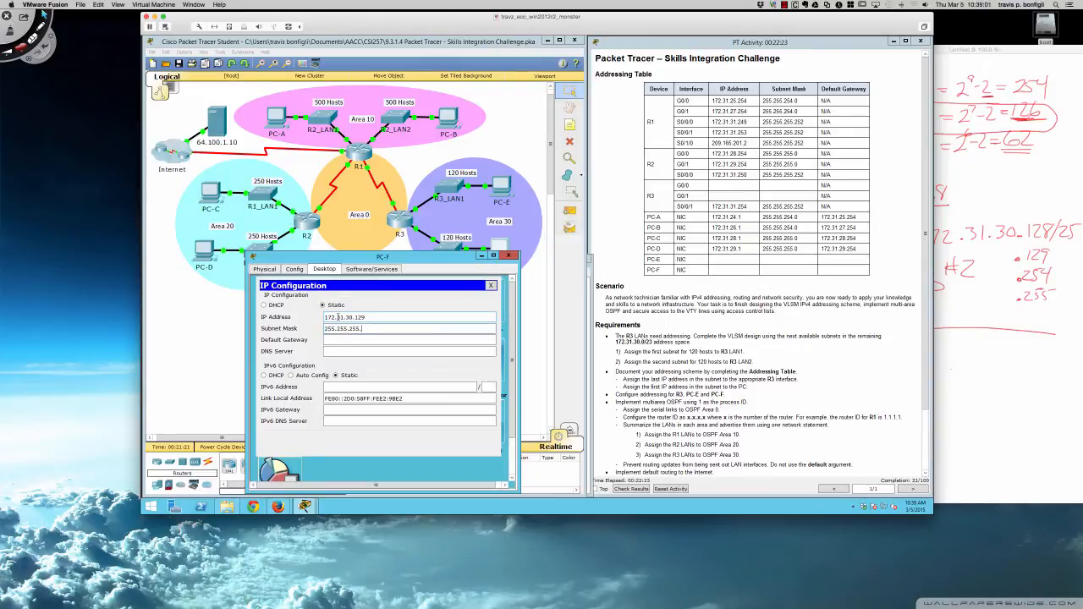
{"action": "type", "text": "128"}
{"action": "key", "text": "Tab"}
{"action": "type", "text": "17"}
{"action": "type", "text": "2.31."}
{"action": "type", "text": "54"}
{"action": "left_click", "coordinate": [491, 285]}
From PC-F's command prompt, ping the default gateway 172.31.30.254 and PC-E at 172.31.30.1
{"action": "left_click", "coordinate": [431, 301]}
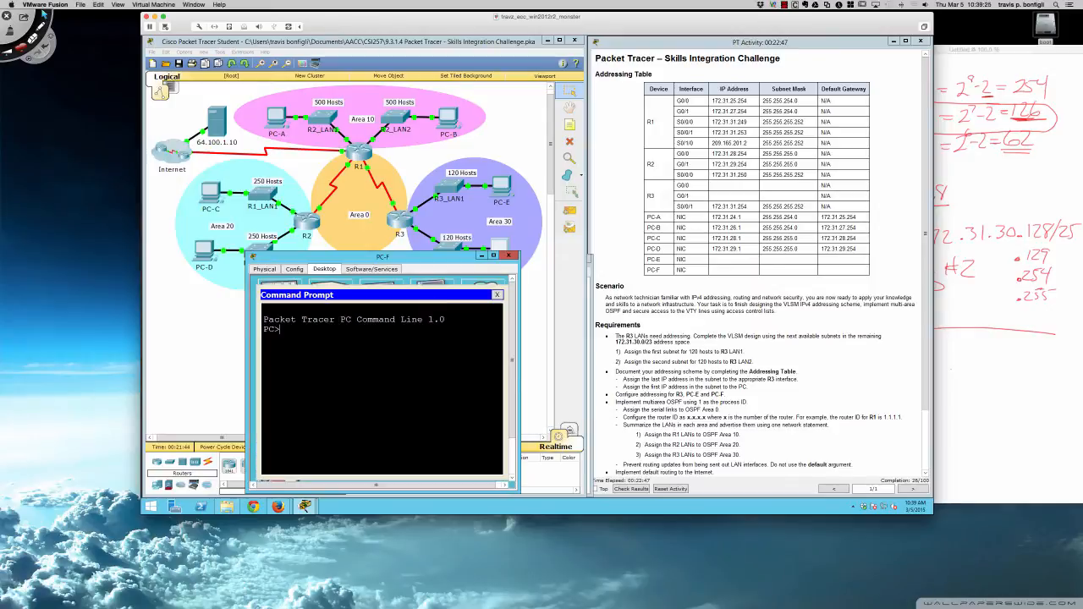
{"action": "type", "text": "ping 172.31.30."}
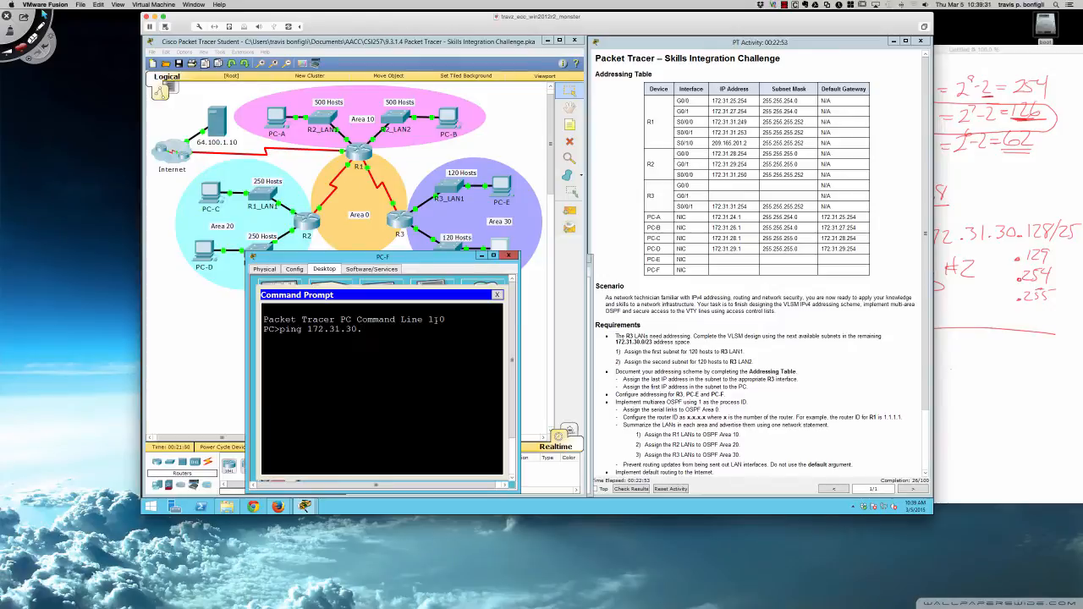
{"action": "type", "text": "254"}
{"action": "key", "text": "Return"}
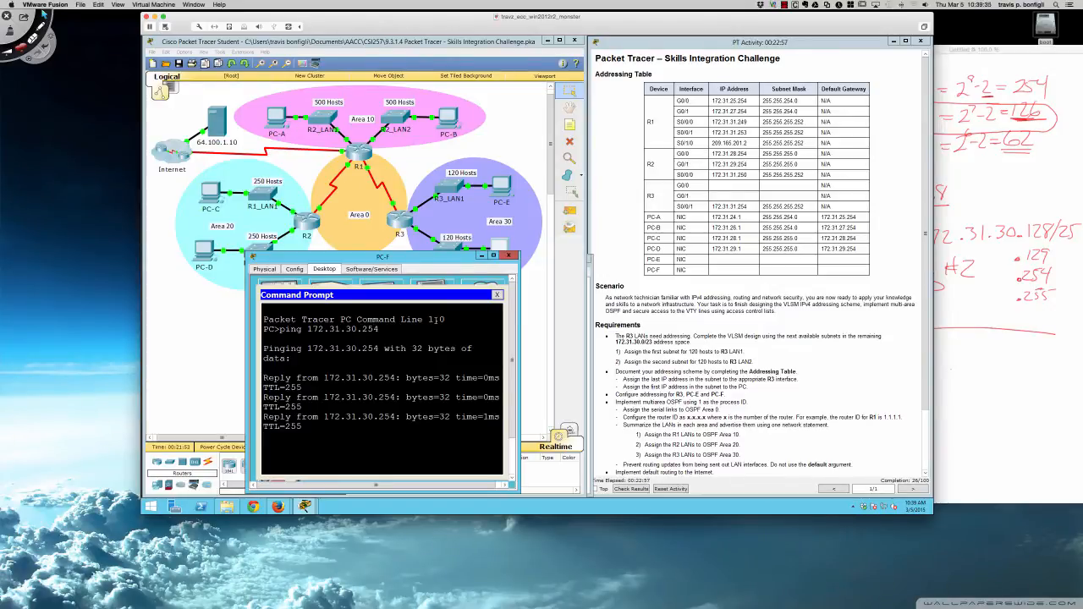
{"action": "type", "text": "ping"}
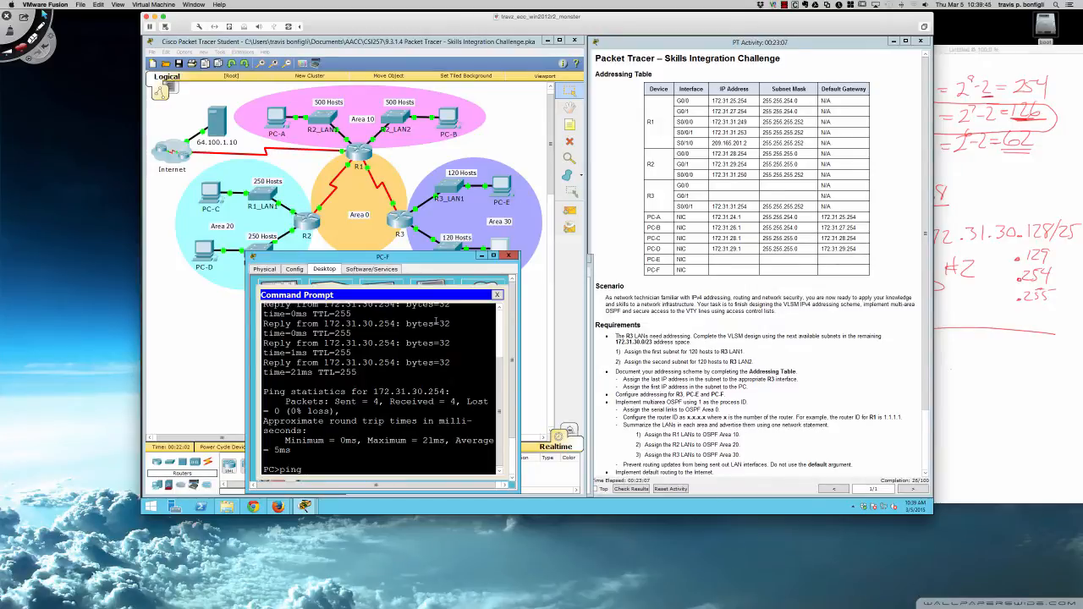
{"action": "type", "text": "172.31.30.1"}
{"action": "key", "text": "Return"}
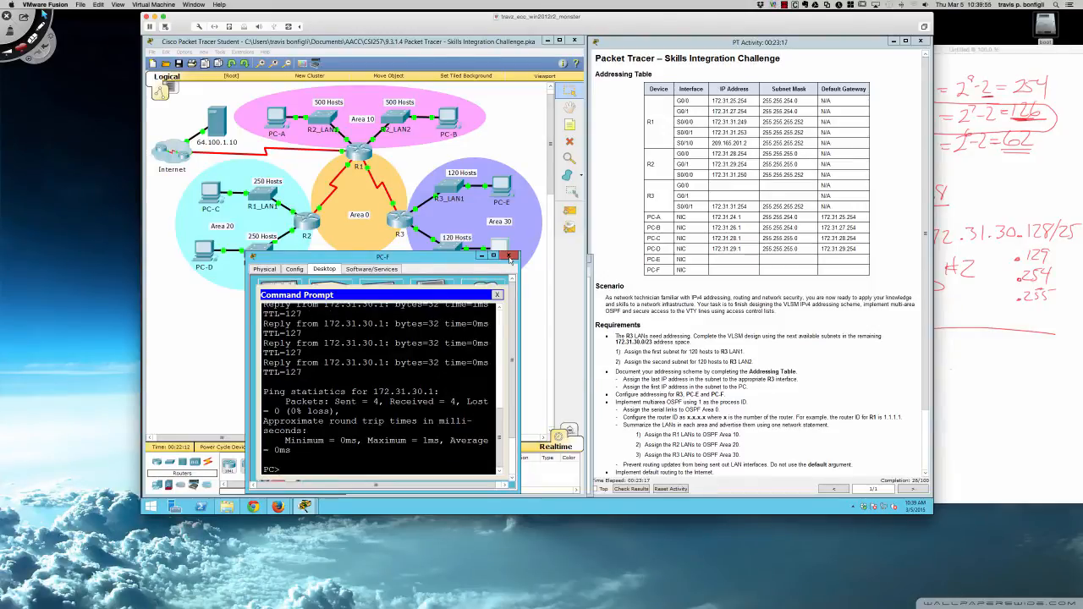
{"action": "left_click", "coordinate": [509, 256]}
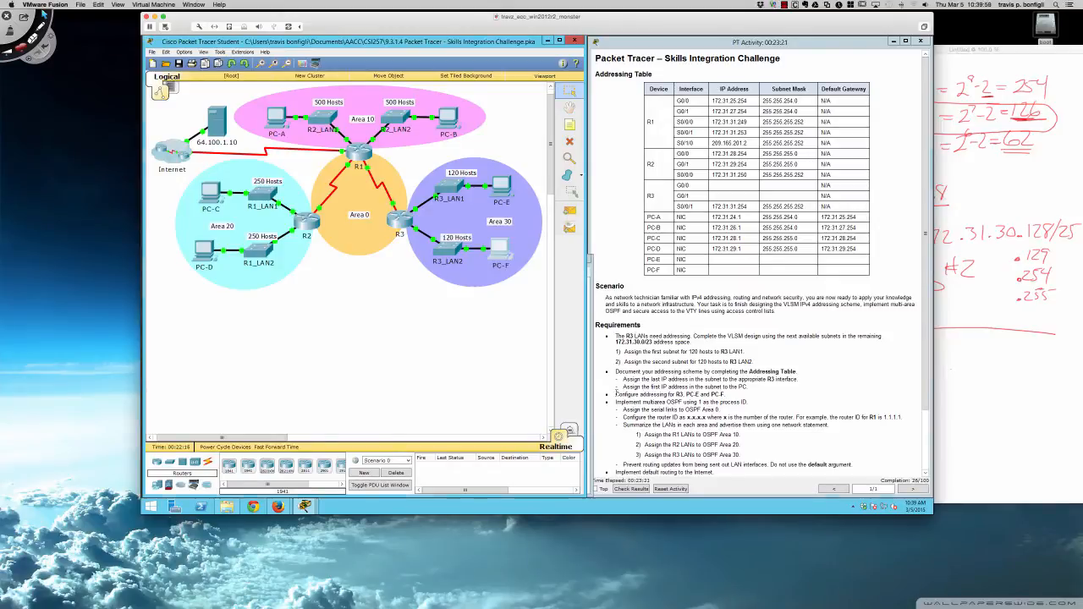
Review the requirement to address R3, PC-E and PC-F, and display R3's interface summary with "do sh ip int bri"
{"action": "left_click_drag", "start_coordinate": [616, 394], "coordinate": [727, 395]}
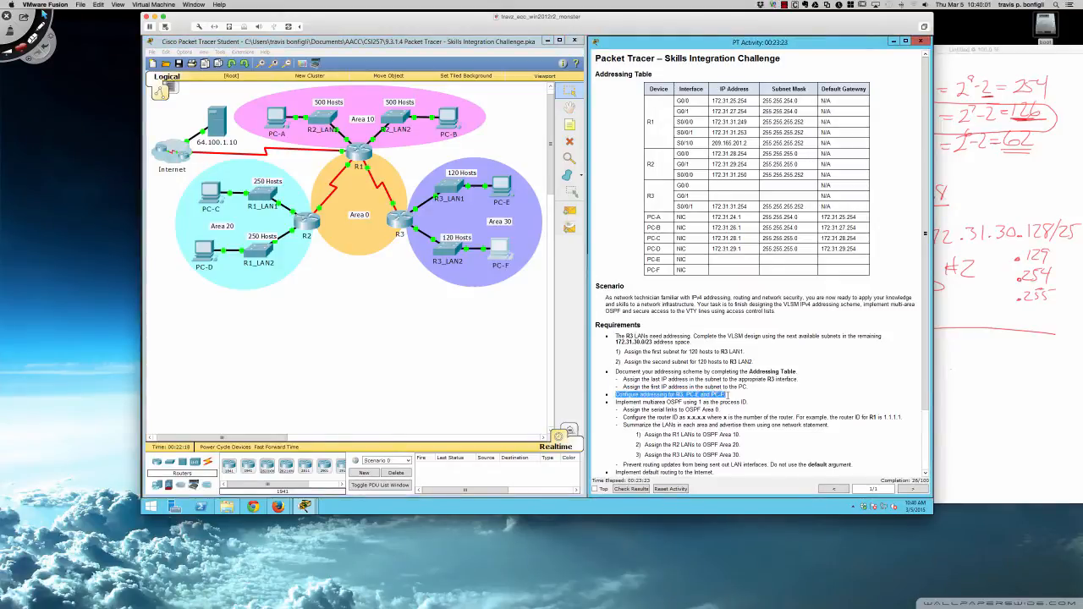
{"action": "left_click", "coordinate": [723, 395]}
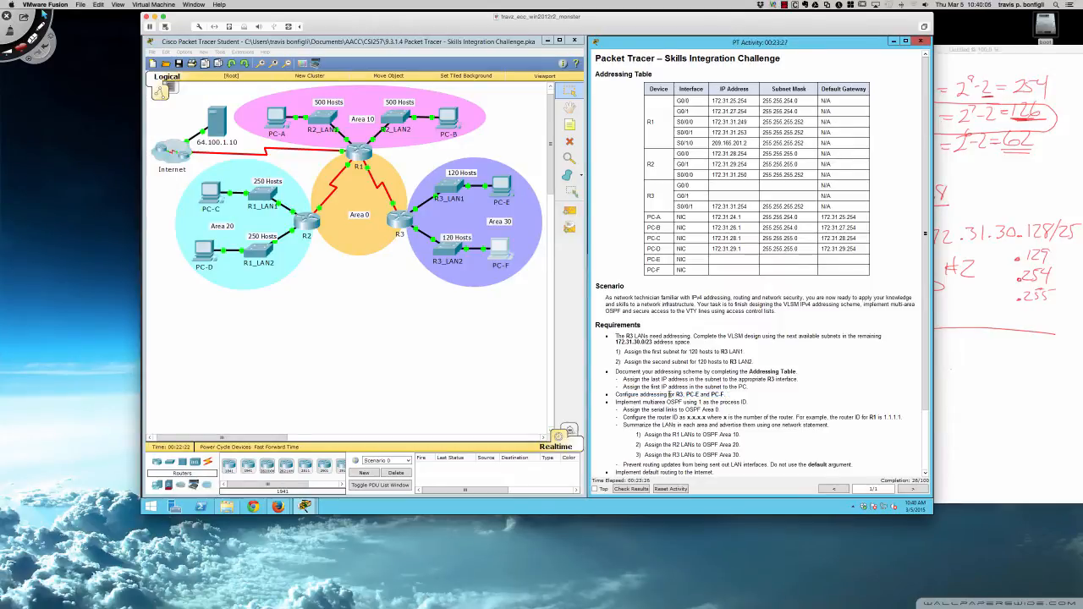
{"action": "left_click", "coordinate": [398, 222]}
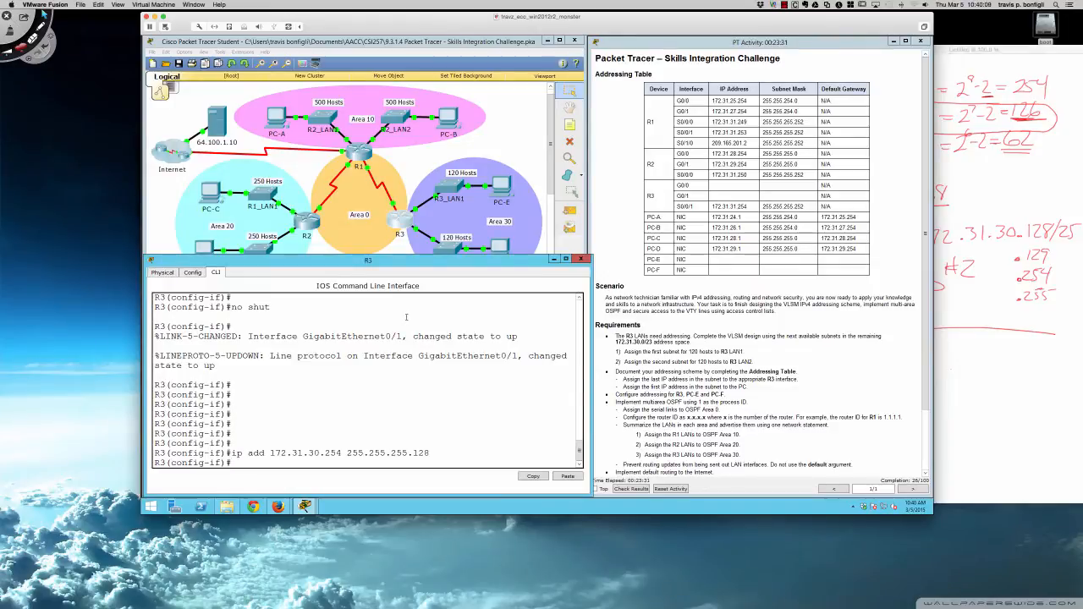
{"action": "type", "text": "do sh ip int bri"}
{"action": "key", "text": "Return"}
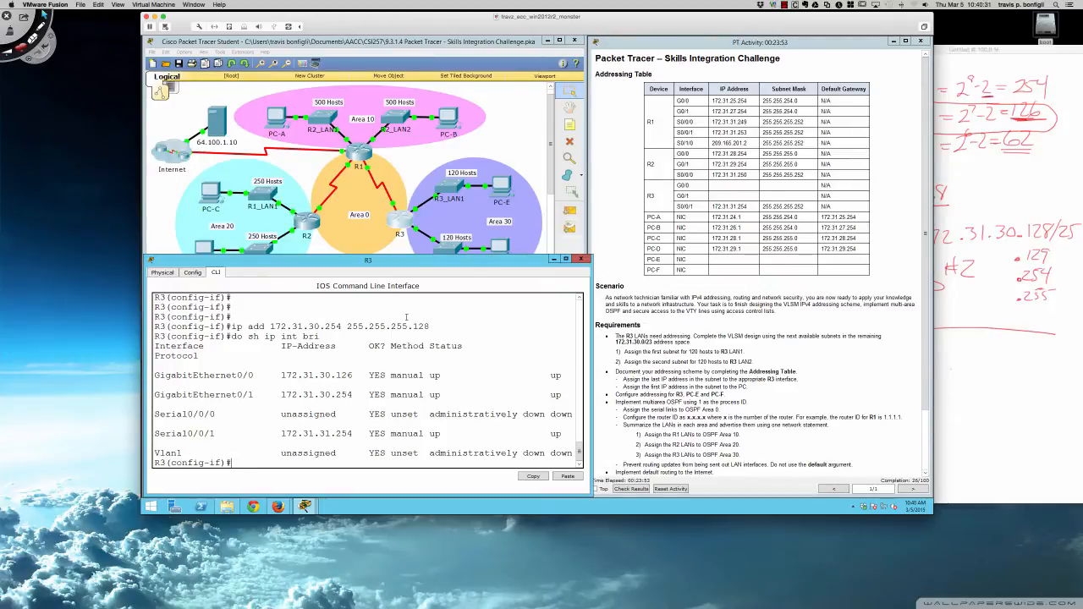
{"action": "key", "text": "Return"}
{"action": "key", "text": "Return"}
{"action": "key", "text": "Return"}
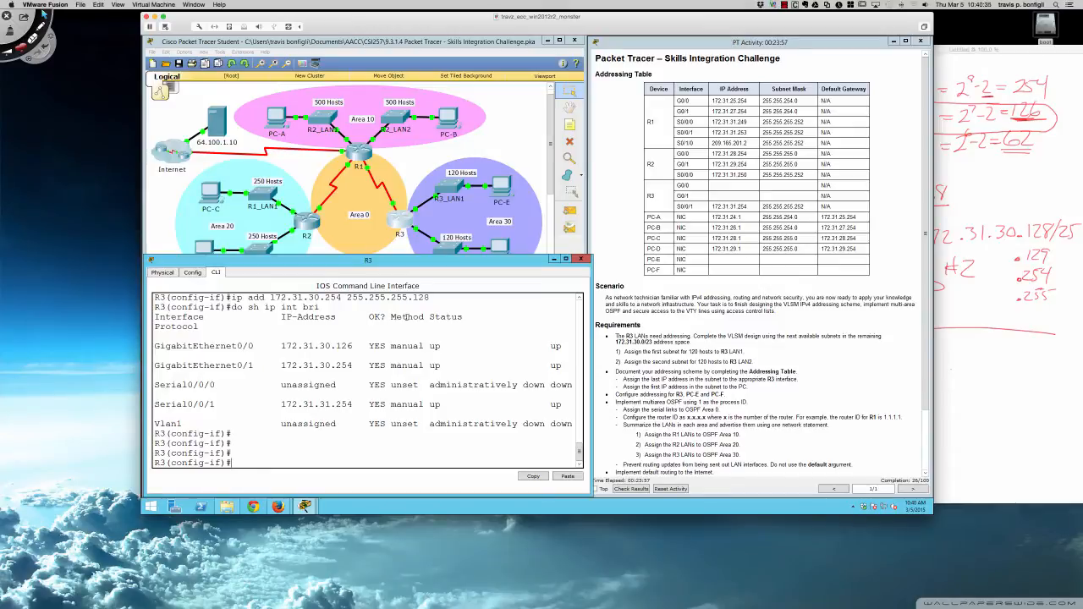
Leave interface configuration on R3, enter OSPF process 1 with "router ospf 1" and set the router ID to 3.3.3.3
{"action": "type", "text": "exit"}
{"action": "key", "text": "Return"}
{"action": "type", "text": "router"}
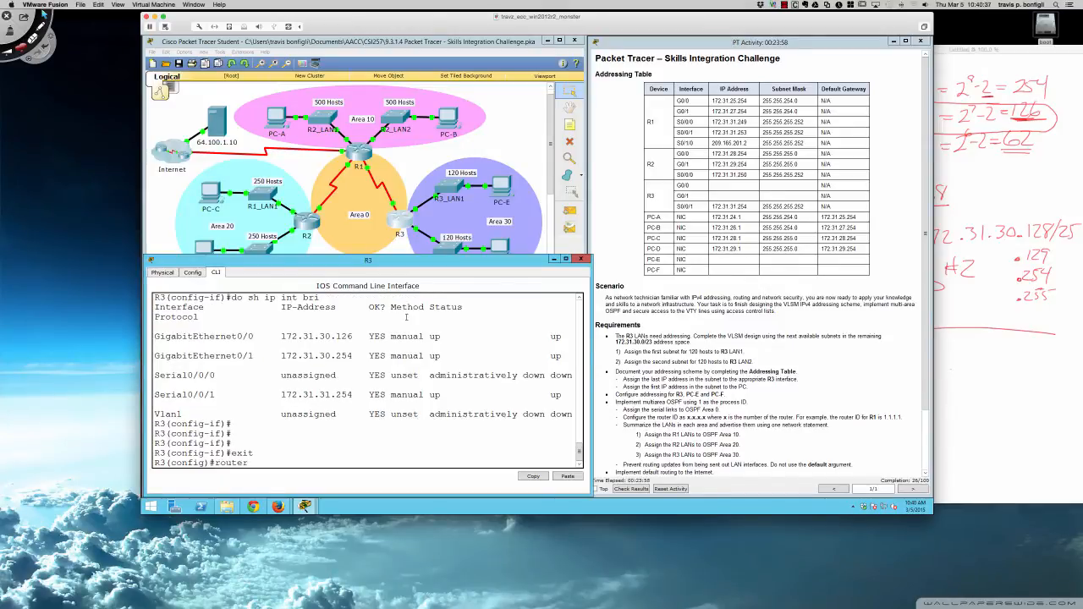
{"action": "type", "text": " ospf 1"}
{"action": "key", "text": "Return"}
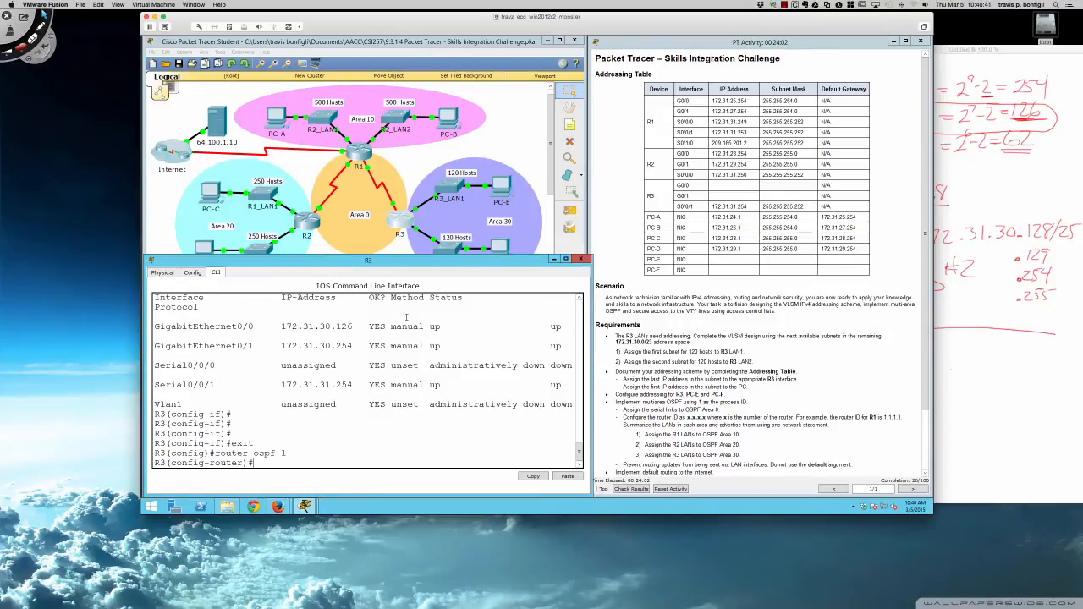
{"action": "type", "text": "rout"}
{"action": "key", "text": "Tab"}
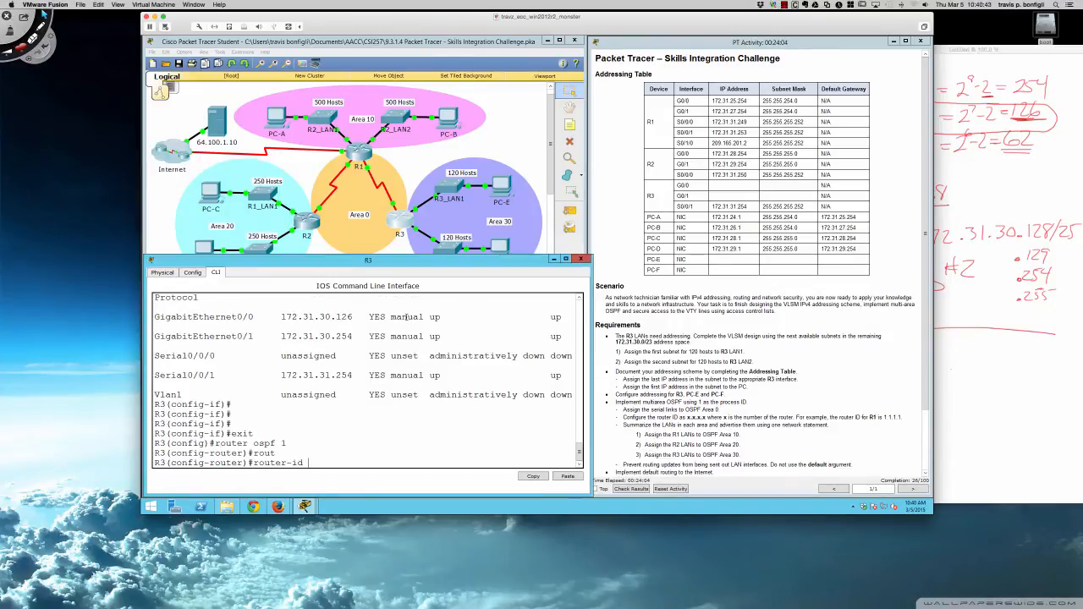
{"action": "type", "text": "3.3.3.3"}
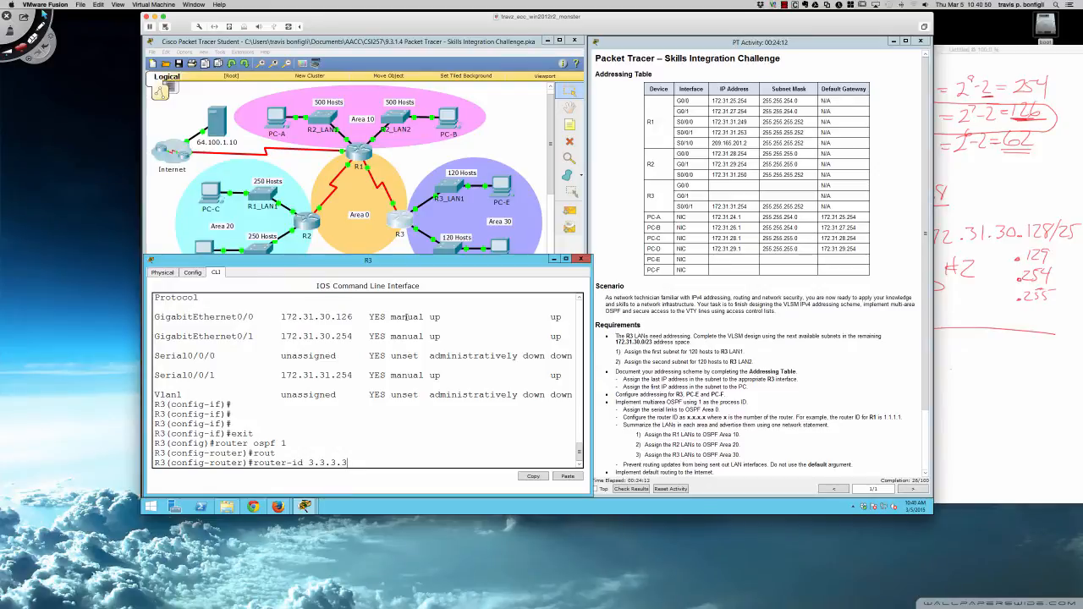
{"action": "key", "text": "Return"}
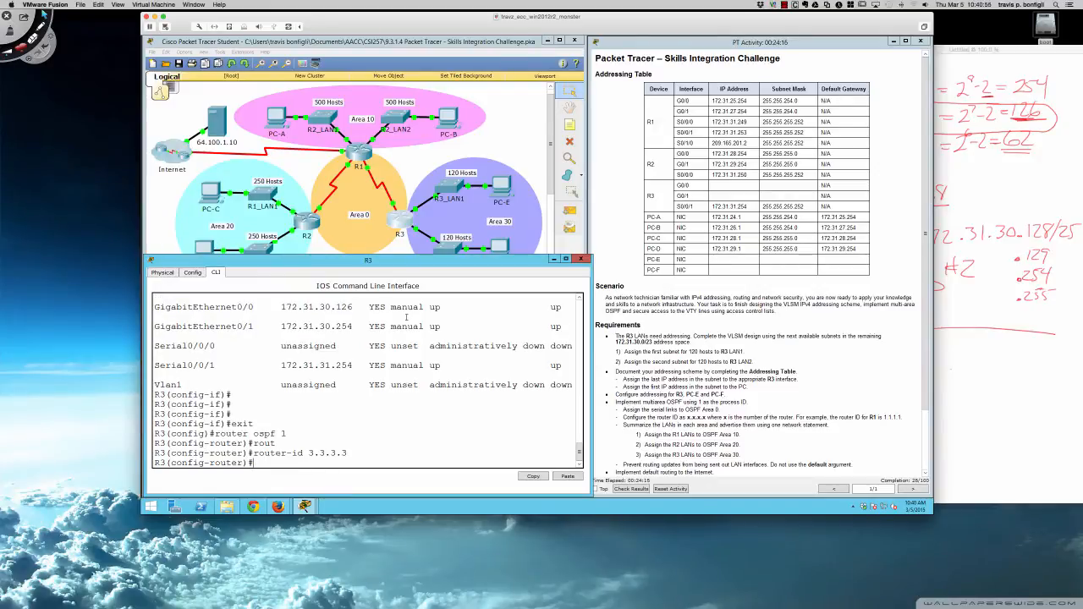
Advertise R3's serial link in OSPF with "network 172.31.31.252 0.0.0.3 area 0"
{"action": "type", "text": "net"}
{"action": "key", "text": "Tab"}
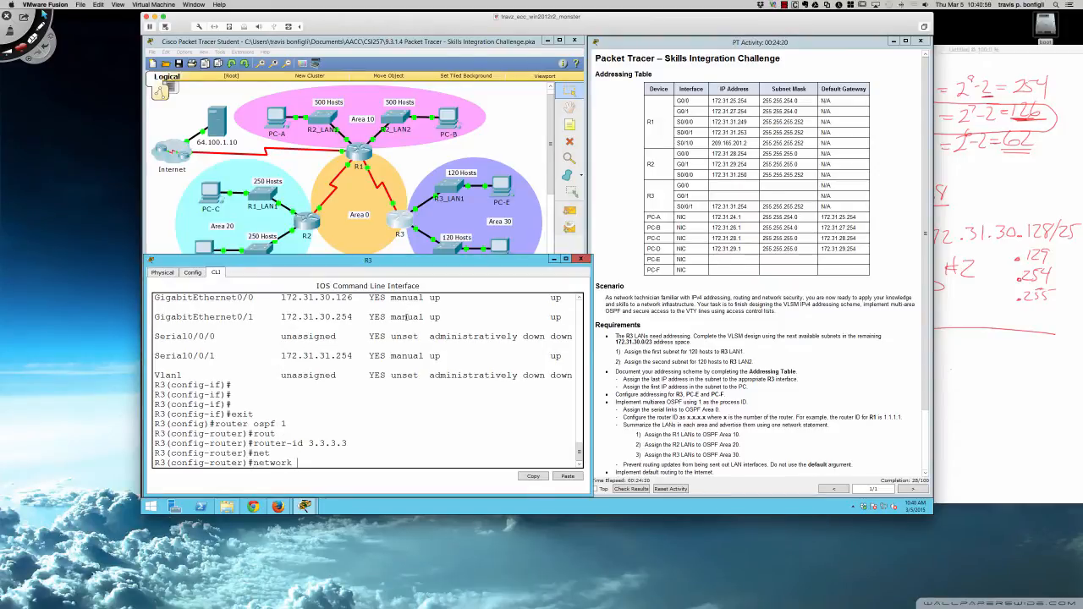
{"action": "type", "text": "172.31.31.2"}
{"action": "type", "text": "52 0.0.0.3 area 0"}
{"action": "key", "text": "Return"}
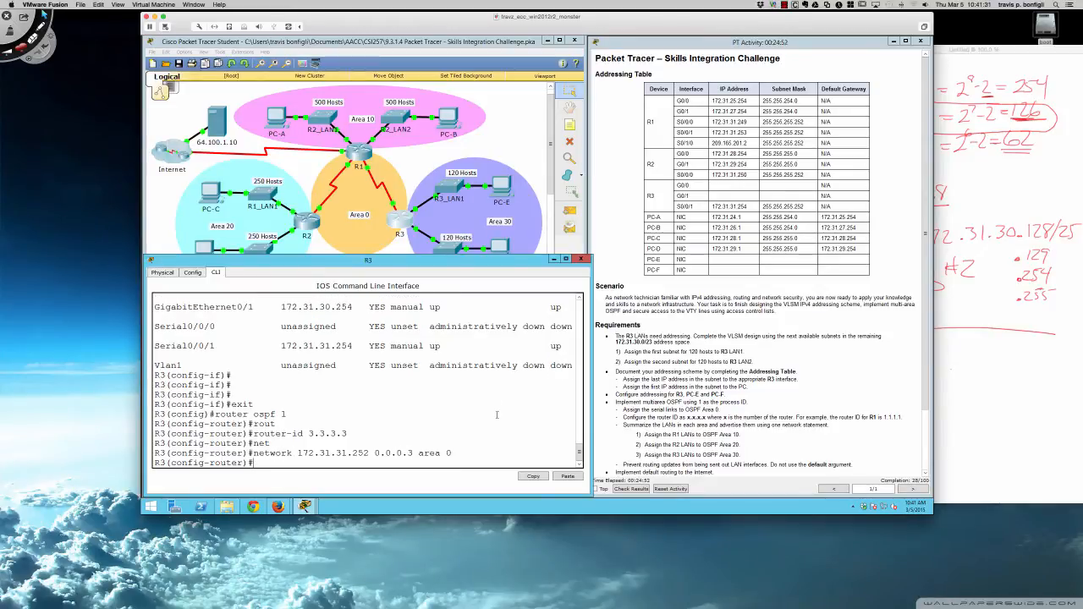
{"action": "key", "text": "Return"}
{"action": "key", "text": "Return"}
{"action": "key", "text": "Return"}
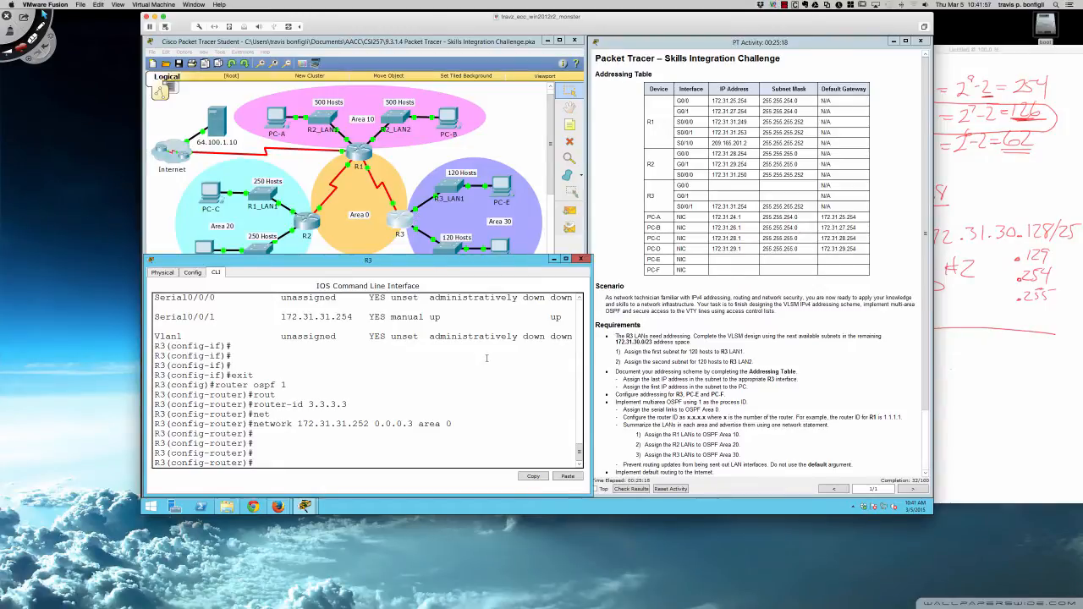
Advertise R3's first LAN in OSPF with "network 172.31.30.0 0.0.0.127 area 30"
{"action": "type", "text": "net"}
{"action": "key", "text": "Tab"}
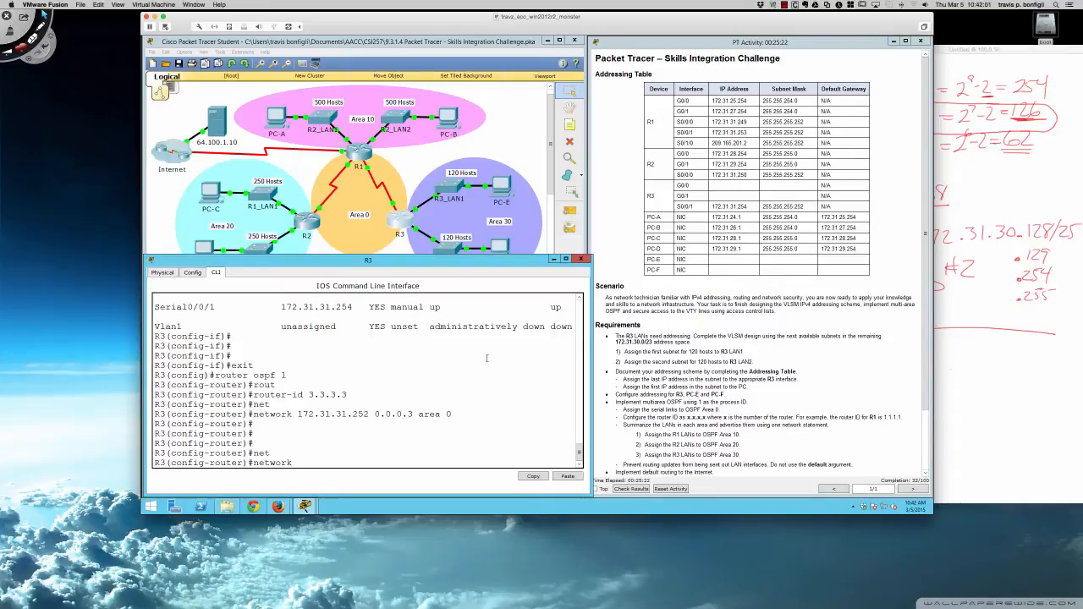
{"action": "type", "text": "172.31.30.0 0.0.0."}
{"action": "type", "text": "127 area 30"}
{"action": "key", "text": "Return"}
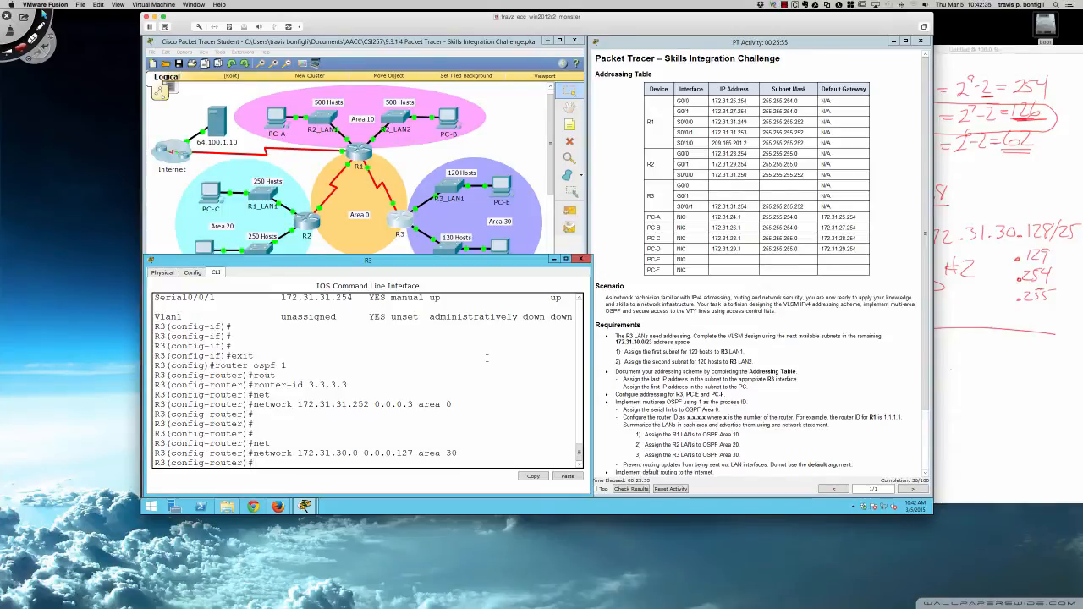
Advertise R3's second LAN by reusing the previous command as "network 172.31.30.128 0.0.0.127 area 30"
{"action": "key", "text": "Up"}
{"action": "key", "text": "Left"}
{"action": "key", "text": "Left"}
{"action": "key", "text": "Left"}
{"action": "key", "text": "Left"}
{"action": "key", "text": "Left"}
{"action": "key", "text": "Left"}
{"action": "key", "text": "Left"}
{"action": "key", "text": "Left"}
{"action": "key", "text": "Left"}
{"action": "key", "text": "Left"}
{"action": "key", "text": "Left"}
{"action": "key", "text": "Left"}
{"action": "key", "text": "Left"}
{"action": "key", "text": "Left"}
{"action": "key", "text": "Left"}
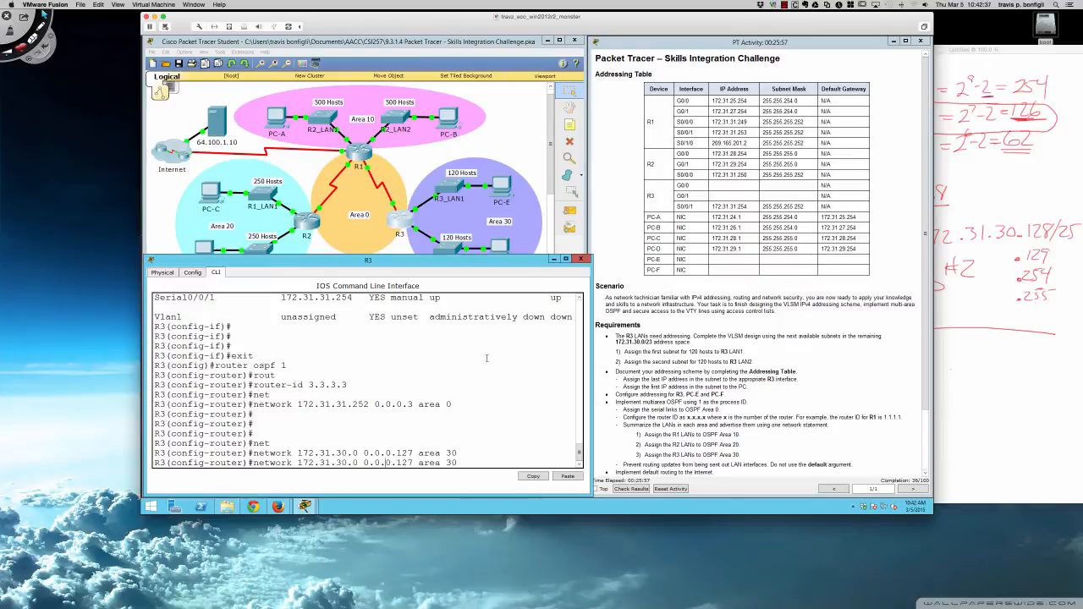
{"action": "key", "text": "Left"}
{"action": "key", "text": "BackSpace"}
{"action": "type", "text": "128"}
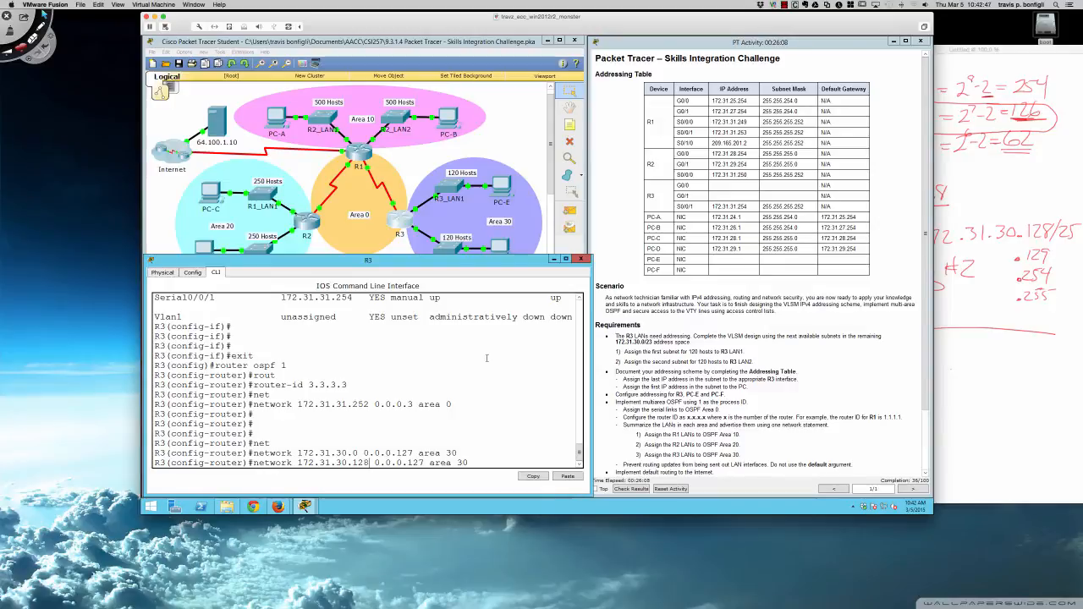
{"action": "key", "text": "Return"}
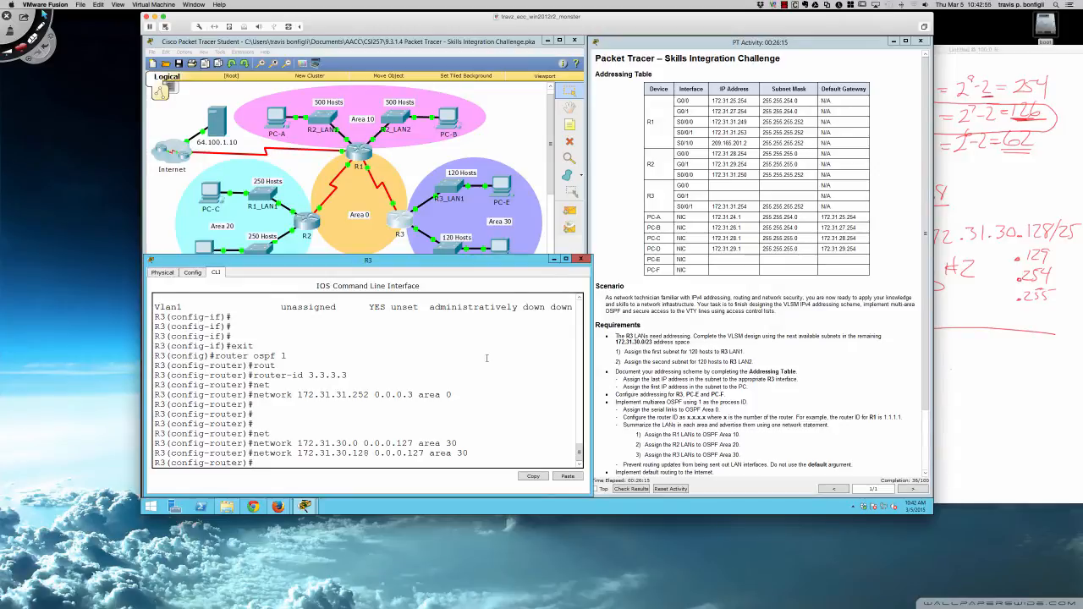
{"action": "key", "text": "Return"}
{"action": "key", "text": "Return"}
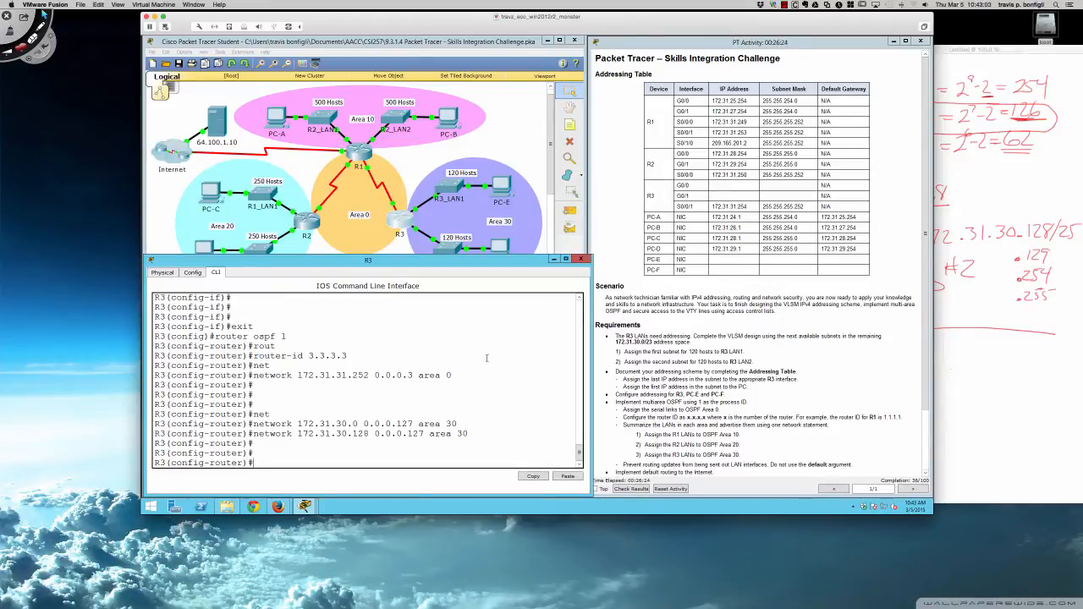
Display R3's routing protocol details with "do sh ip proto" and examine the listed gateway and OSPF networks
{"action": "type", "text": "do sh ip proto"}
{"action": "key", "text": "Return"}
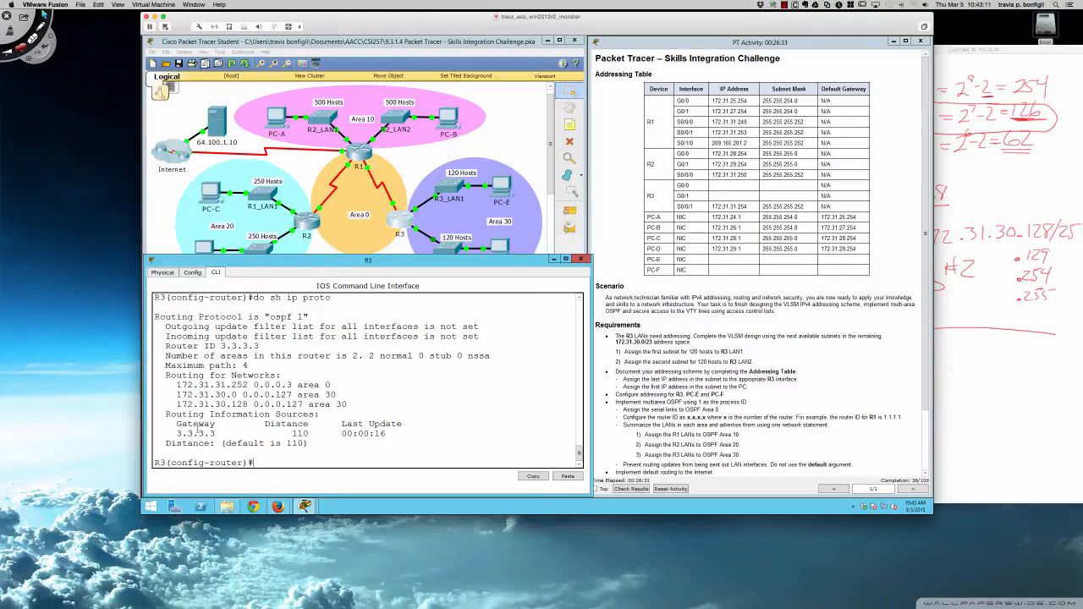
{"action": "left_click_drag", "start_coordinate": [176, 433], "coordinate": [217, 434]}
{"action": "left_click_drag", "start_coordinate": [177, 386], "coordinate": [345, 404]}
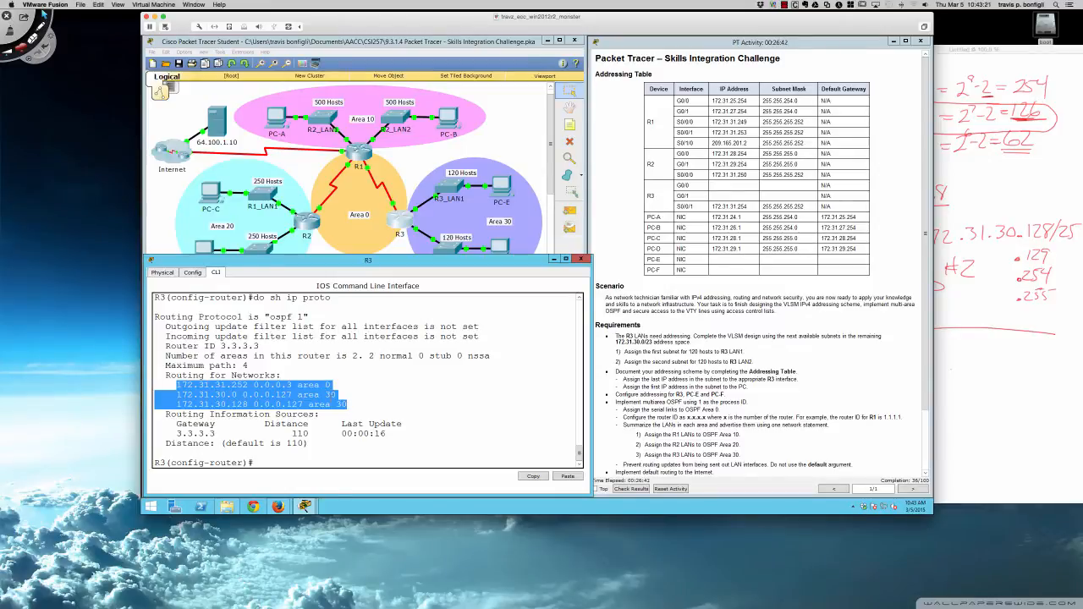
{"action": "left_click", "coordinate": [359, 405]}
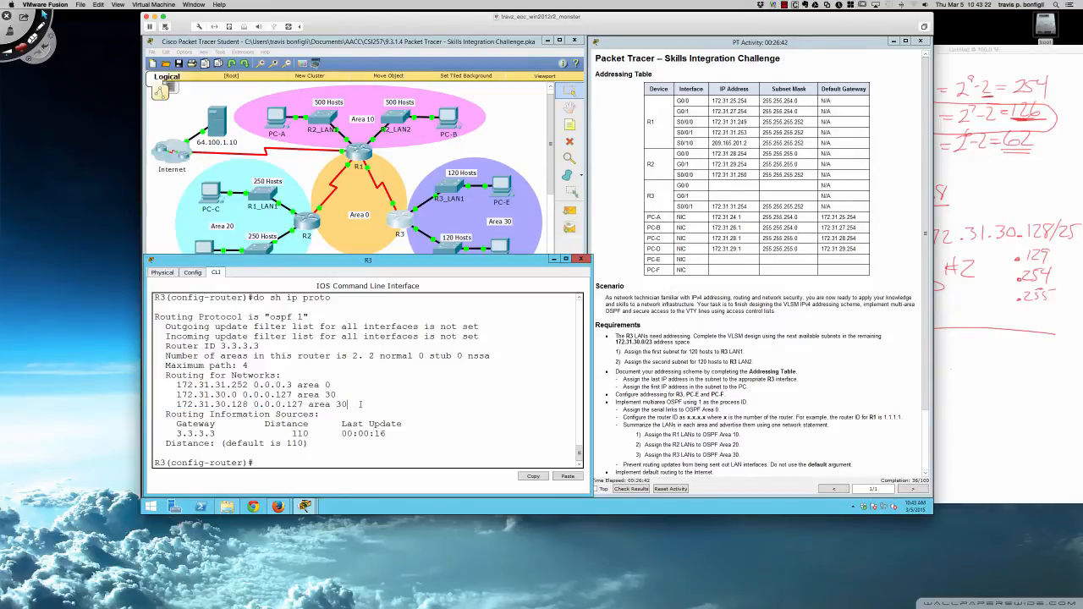
{"action": "left_click", "coordinate": [444, 435]}
{"action": "key", "text": "Return"}
{"action": "key", "text": "Return"}
{"action": "key", "text": "Return"}
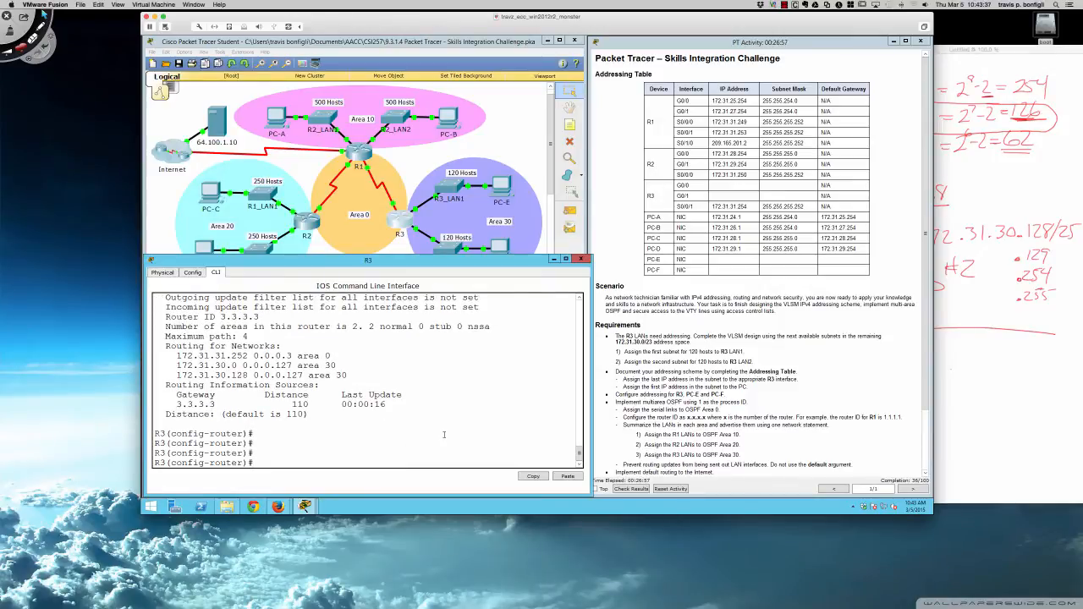
{"action": "type", "text": "def"}
{"action": "key", "text": "Tab"}
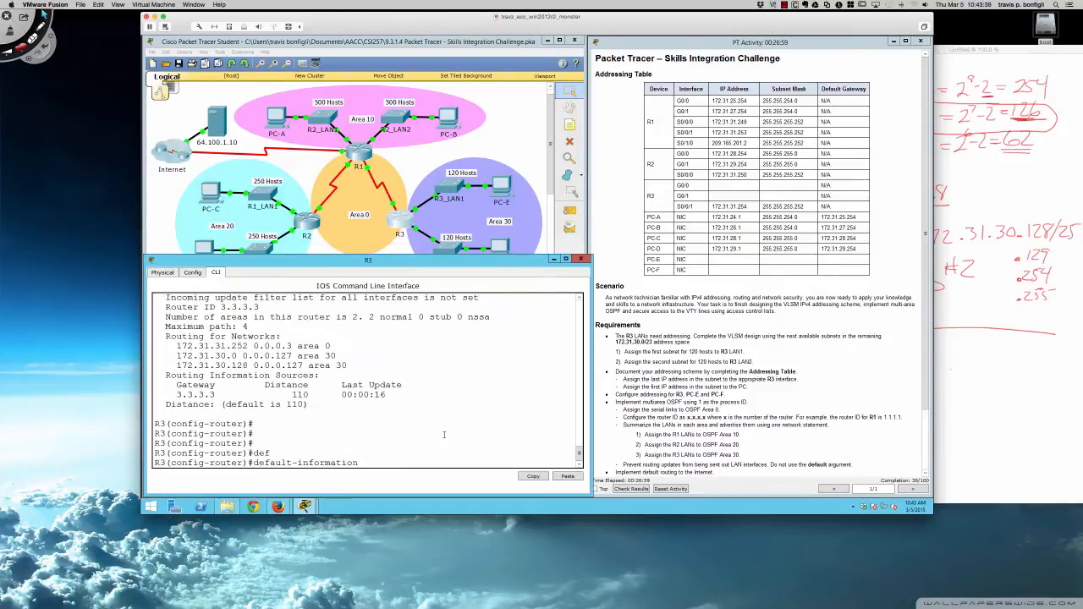
{"action": "key", "text": "BackSpace"}
{"action": "key", "text": "BackSpace"}
{"action": "key", "text": "BackSpace"}
{"action": "key", "text": "BackSpace"}
{"action": "key", "text": "BackSpace"}
{"action": "key", "text": "BackSpace"}
{"action": "key", "text": "BackSpace"}
{"action": "key", "text": "BackSpace"}
{"action": "key", "text": "BackSpace"}
{"action": "key", "text": "BackSpace"}
{"action": "key", "text": "BackSpace"}
{"action": "key", "text": "BackSpace"}
{"action": "key", "text": "BackSpace"}
{"action": "key", "text": "BackSpace"}
{"action": "key", "text": "BackSpace"}
{"action": "key", "text": "BackSpace"}
{"action": "key", "text": "BackSpace"}
{"action": "key", "text": "BackSpace"}
{"action": "key", "text": "BackSpace"}
{"action": "key", "text": "BackSpace"}
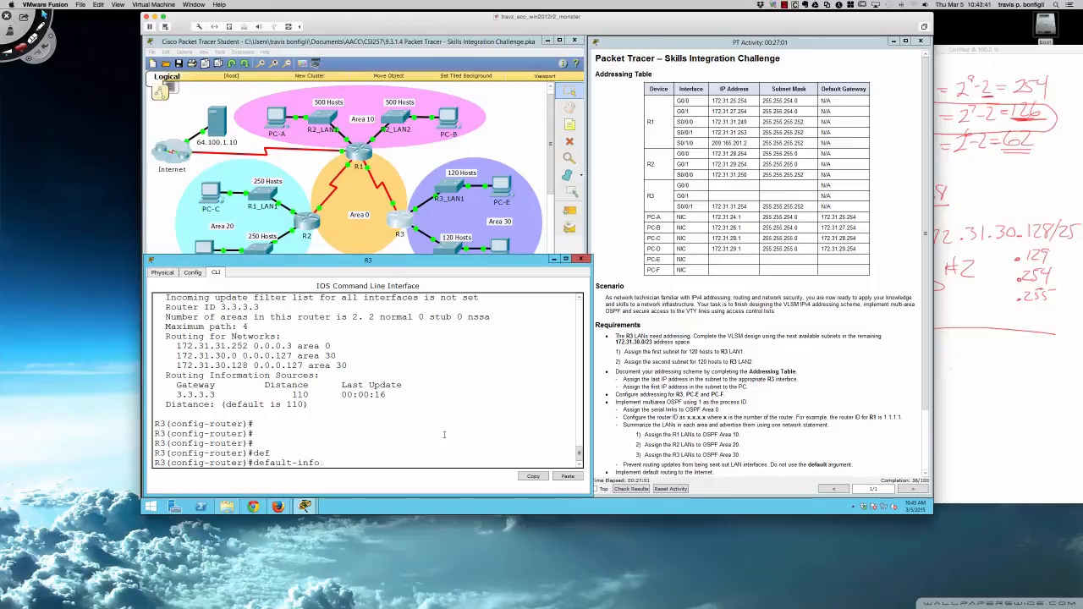
Stop OSPF updates on R3's LAN interfaces with "passive-interface gi0/0" and "passive-interface gi0/1"
{"action": "type", "text": "pass"}
{"action": "key", "text": "Tab"}
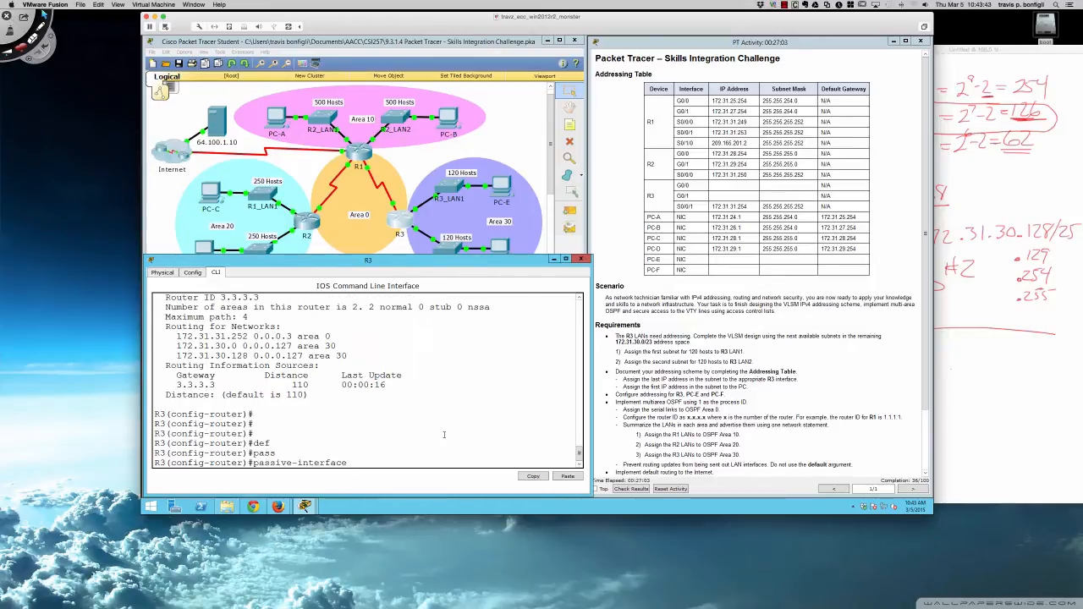
{"action": "type", "text": "gi0/0"}
{"action": "key", "text": "Return"}
{"action": "type", "text": "pas"}
{"action": "key", "text": "Tab"}
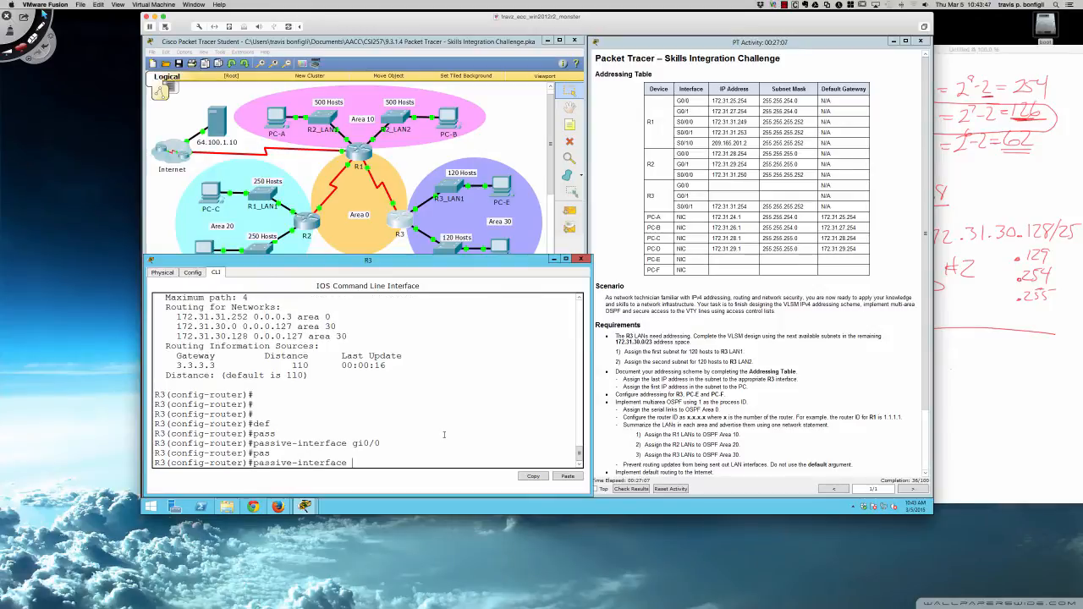
{"action": "type", "text": "gi0/1"}
{"action": "key", "text": "Return"}
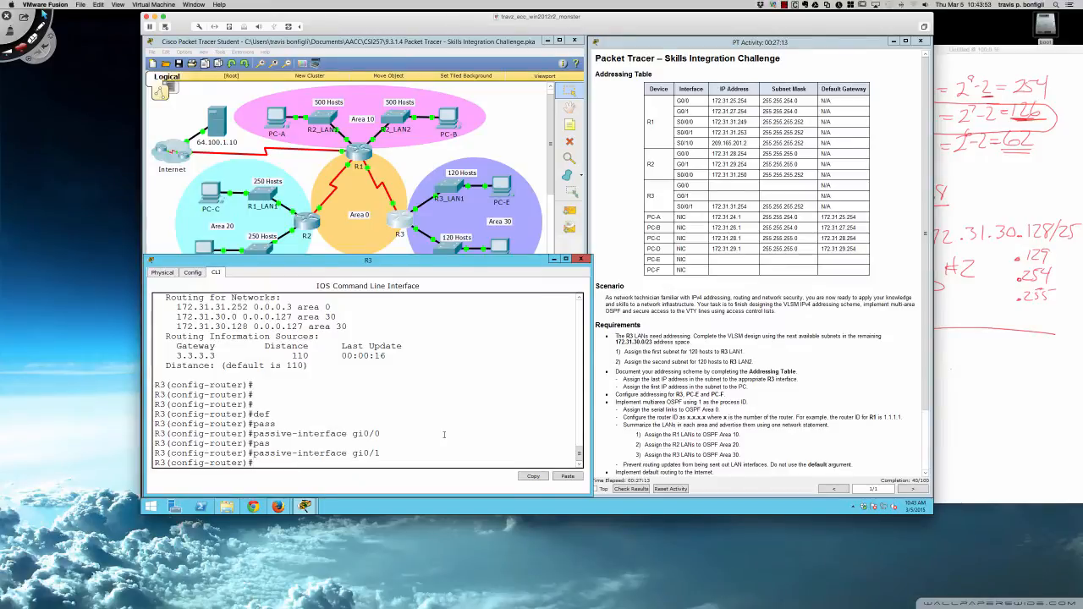
Display R3's running configuration with "do sh run" and page through to the complete OSPF section
{"action": "key", "text": "Return"}
{"action": "key", "text": "Return"}
{"action": "key", "text": "Return"}
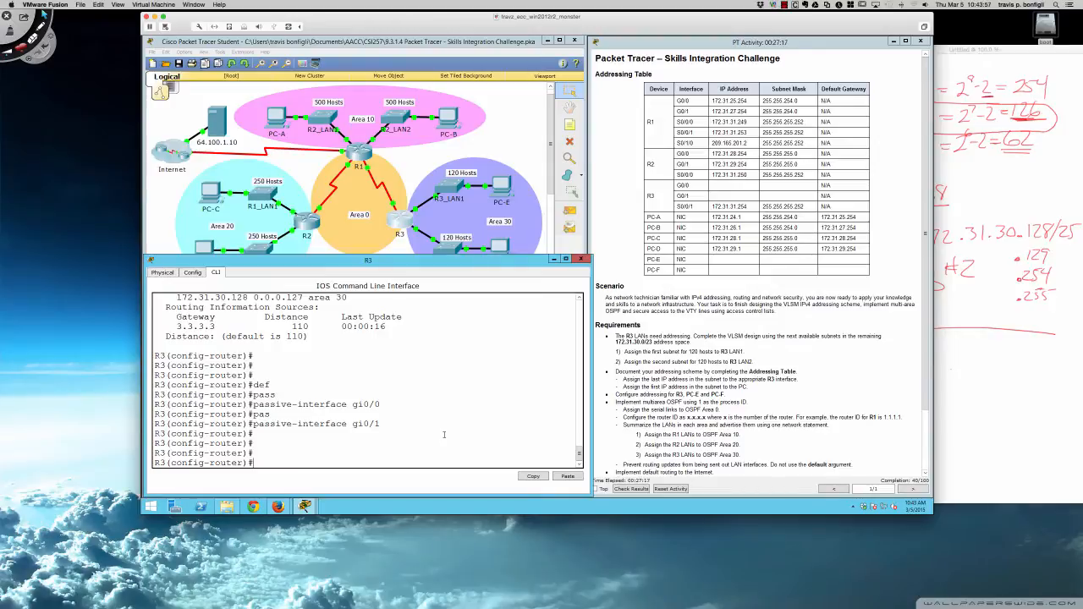
{"action": "type", "text": "do sh run"}
{"action": "key", "text": "Return"}
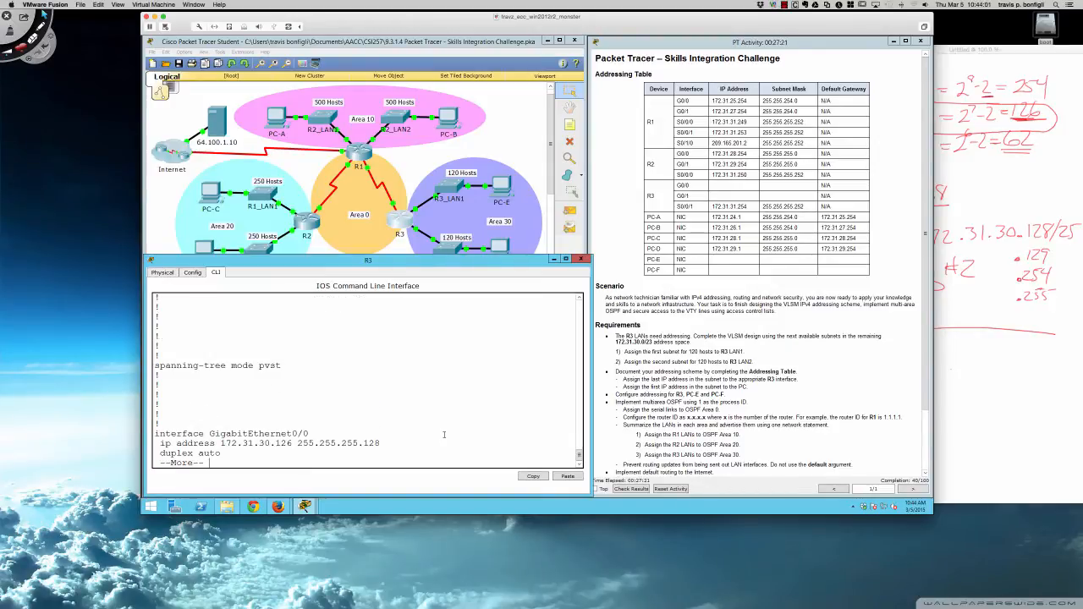
{"action": "key", "text": "space"}
{"action": "key", "text": "Return"}
{"action": "key", "text": "Return"}
{"action": "key", "text": "Return"}
{"action": "key", "text": "Return"}
{"action": "key", "text": "Return"}
{"action": "key", "text": "Return"}
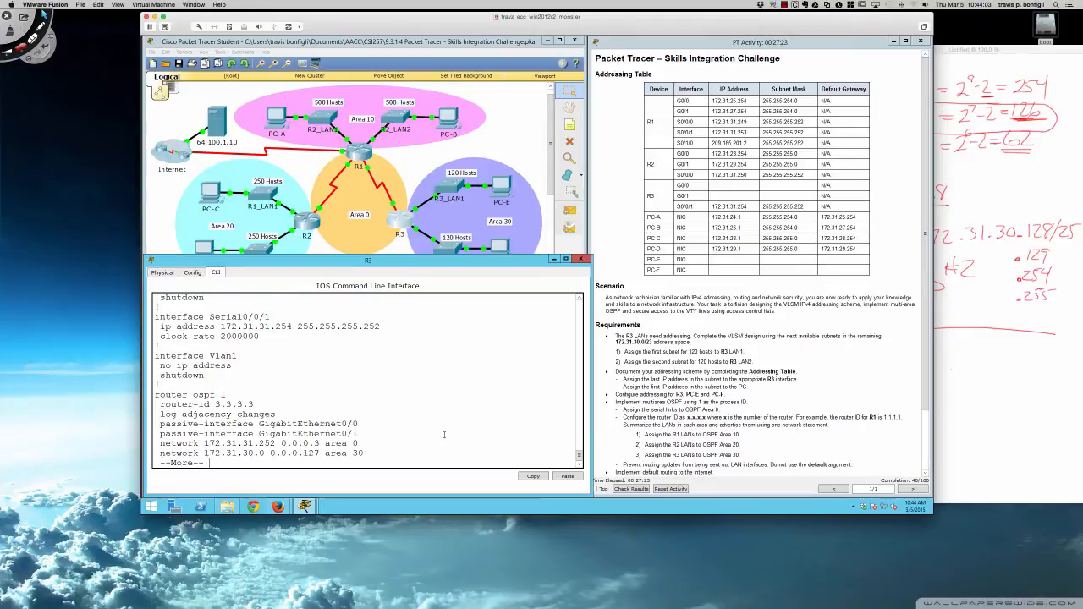
{"action": "key", "text": "Return"}
{"action": "key", "text": "Return"}
{"action": "key", "text": "Return"}
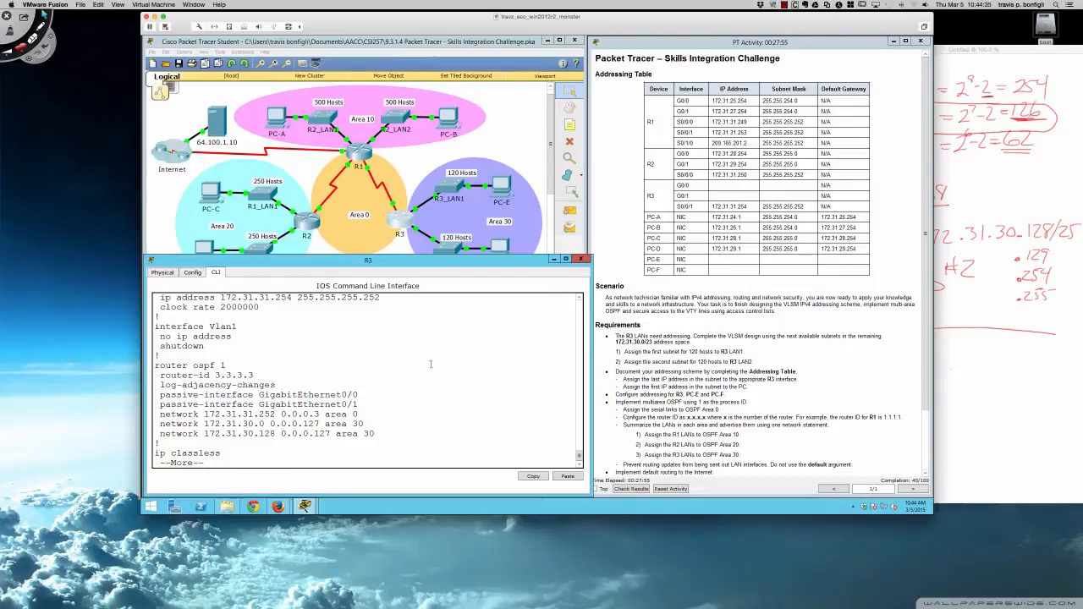
Open R1's command-line interface in a widened window placed below the topology's upper part
{"action": "left_click", "coordinate": [359, 150]}
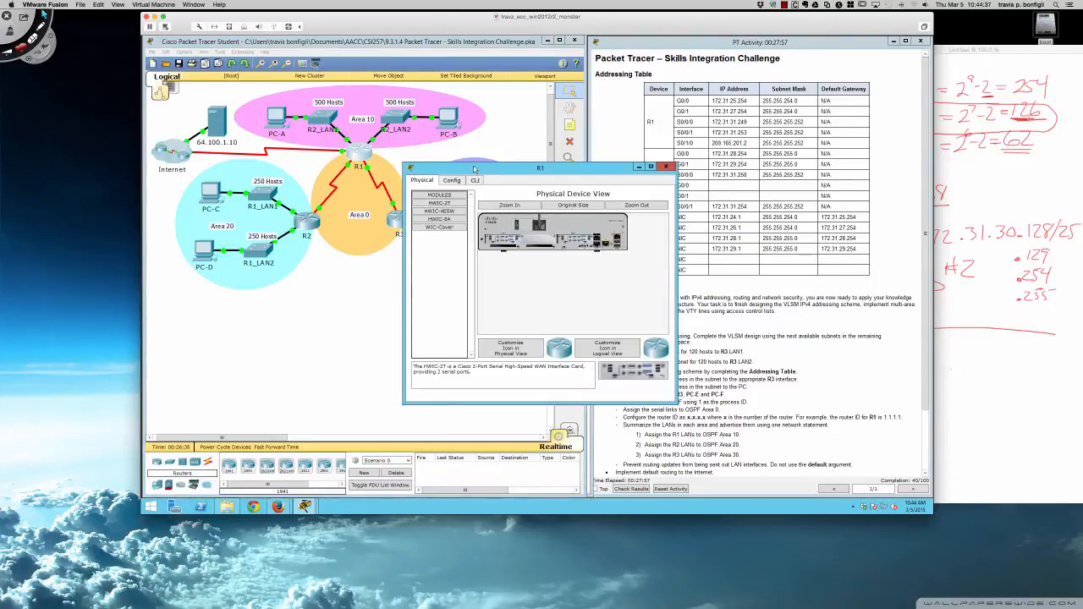
{"action": "left_click_drag", "start_coordinate": [475, 169], "coordinate": [217, 259]}
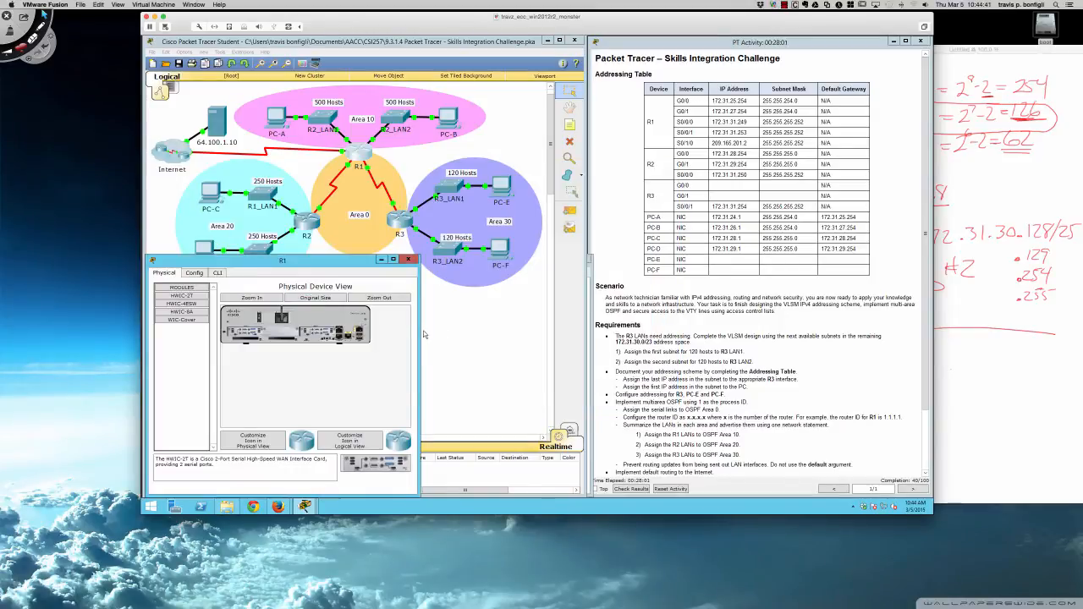
{"action": "left_click_drag", "start_coordinate": [418, 335], "coordinate": [591, 328]}
{"action": "left_click", "coordinate": [217, 272]}
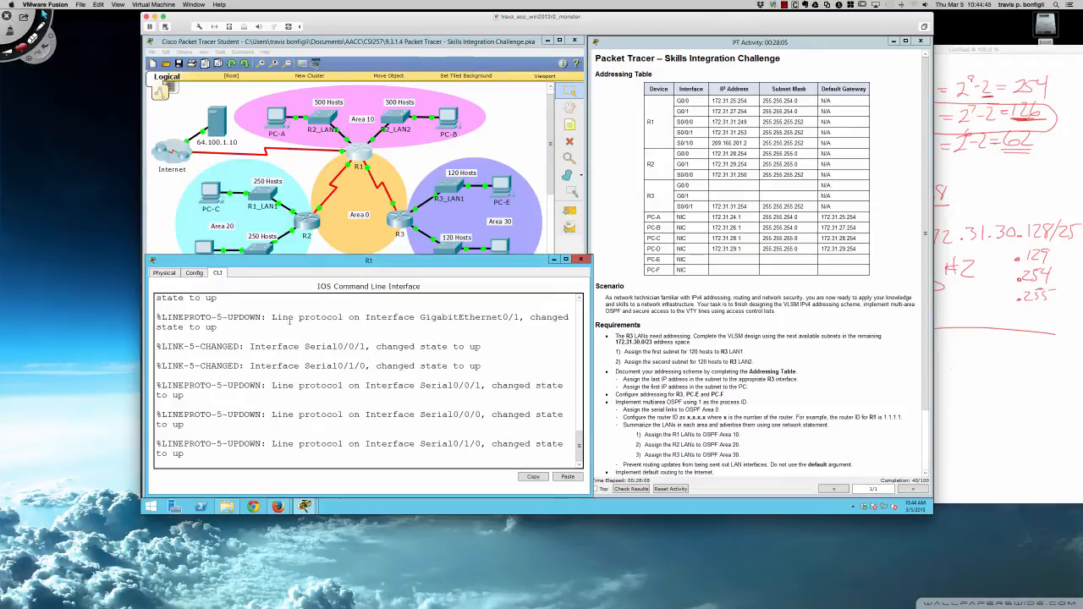
Start the console session on R1 and enter privileged EXEC mode with "en"
{"action": "key", "text": "Return"}
{"action": "key", "text": "Return"}
{"action": "key", "text": "Return"}
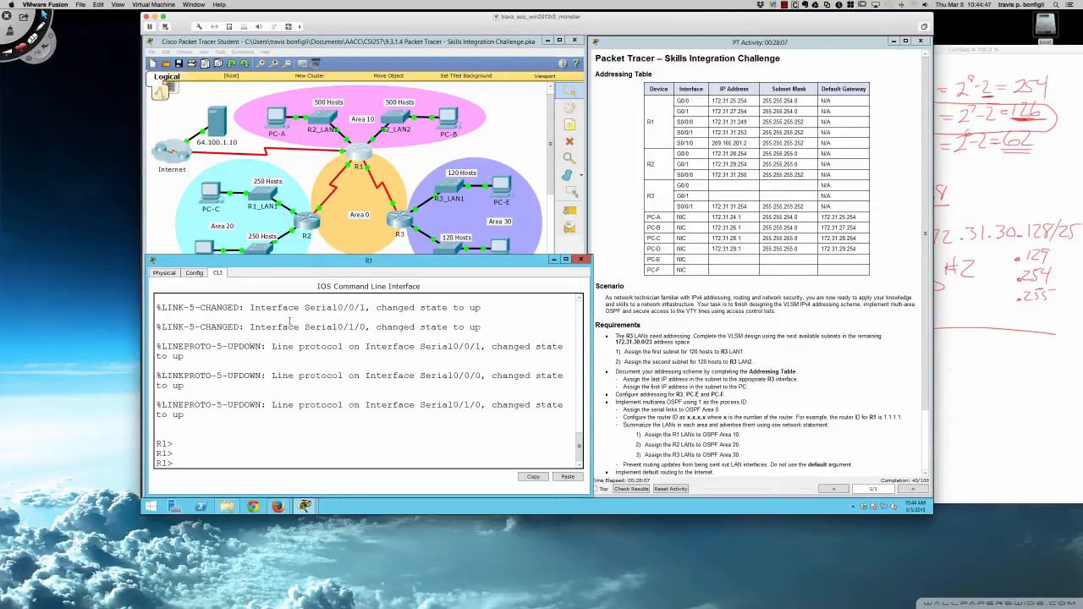
{"action": "type", "text": "en"}
{"action": "key", "text": "Return"}
{"action": "key", "text": "Return"}
{"action": "key", "text": "Return"}
{"action": "key", "text": "Return"}
{"action": "type", "text": "do "}
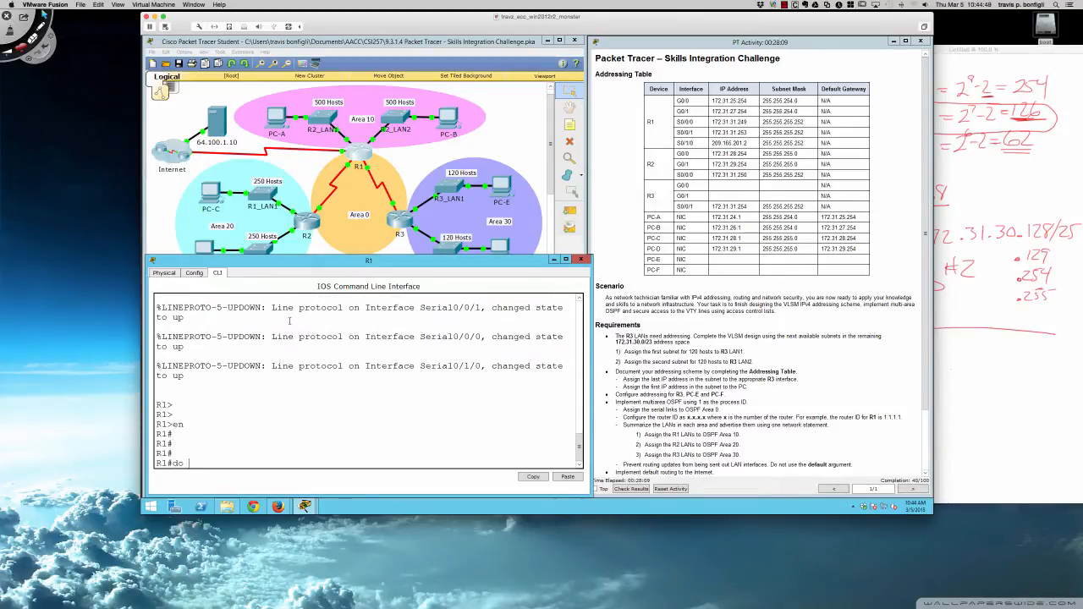
{"action": "type", "text": "sh ip int br"}
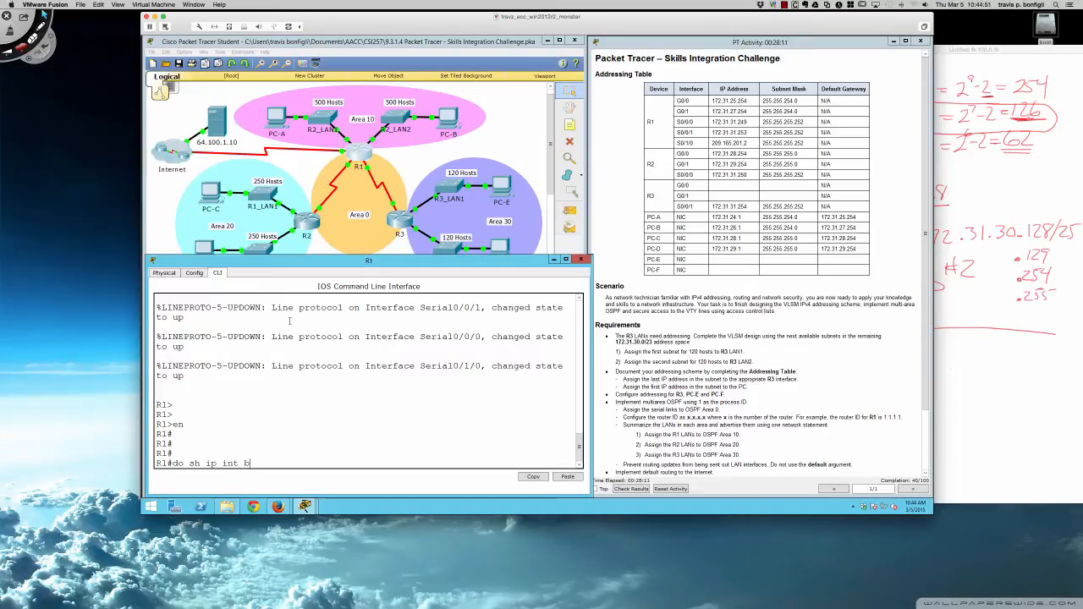
{"action": "key", "text": "BackSpace"}
{"action": "key", "text": "BackSpace"}
{"action": "key", "text": "BackSpace"}
{"action": "key", "text": "BackSpace"}
{"action": "key", "text": "BackSpace"}
{"action": "key", "text": "BackSpace"}
{"action": "key", "text": "BackSpace"}
{"action": "key", "text": "BackSpace"}
{"action": "key", "text": "BackSpace"}
{"action": "key", "text": "BackSpace"}
{"action": "key", "text": "BackSpace"}
{"action": "key", "text": "BackSpace"}
{"action": "key", "text": "BackSpace"}
{"action": "key", "text": "BackSpace"}
{"action": "key", "text": "BackSpace"}
Display R1's interface summary with "sh ip int bri" and the first part of its configuration with "sh run"
{"action": "type", "text": "sh ip int bri"}
{"action": "key", "text": "Return"}
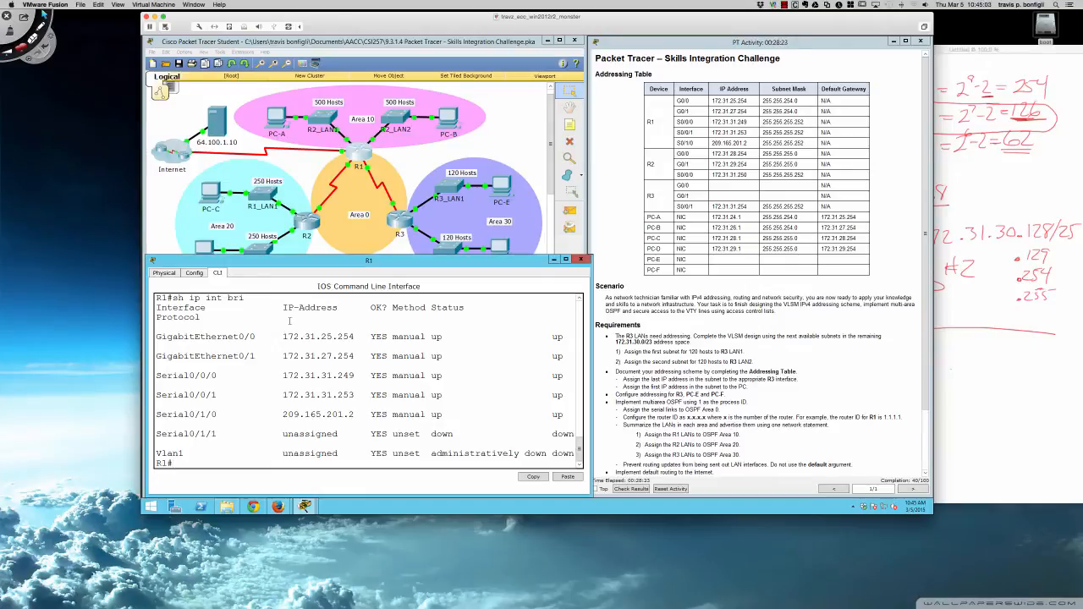
{"action": "type", "text": "sh run"}
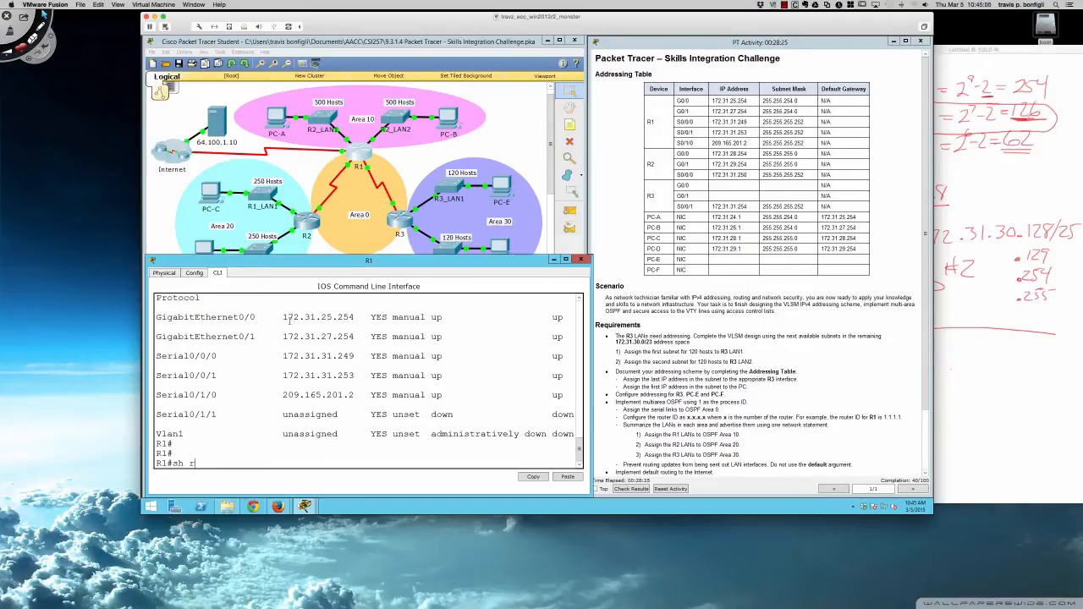
{"action": "key", "text": "Return"}
{"action": "key", "text": "space"}
{"action": "key", "text": "q"}
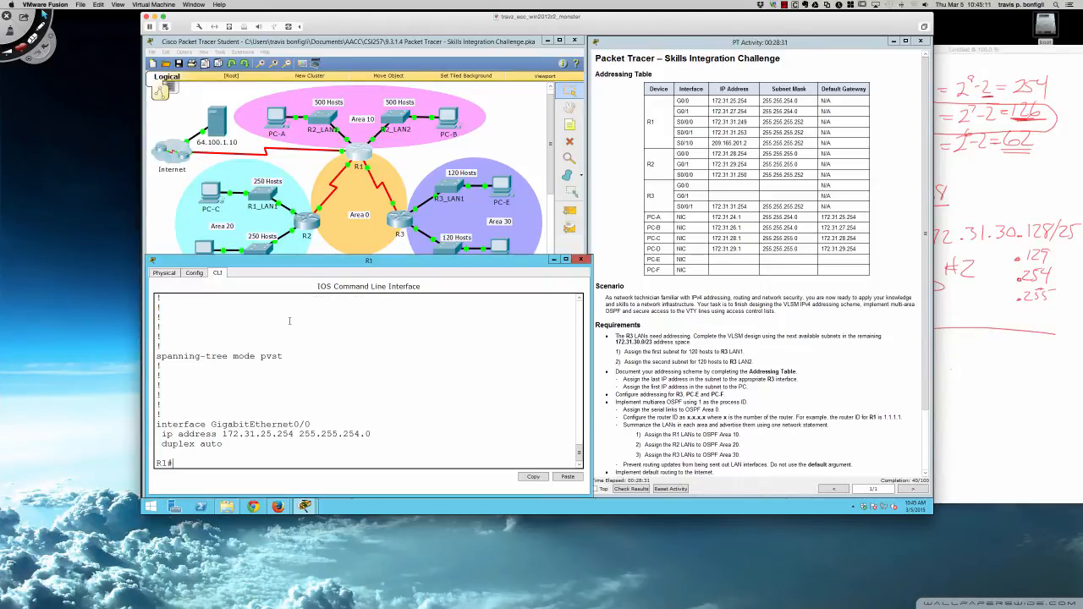
{"action": "key", "text": "Return"}
{"action": "key", "text": "Return"}
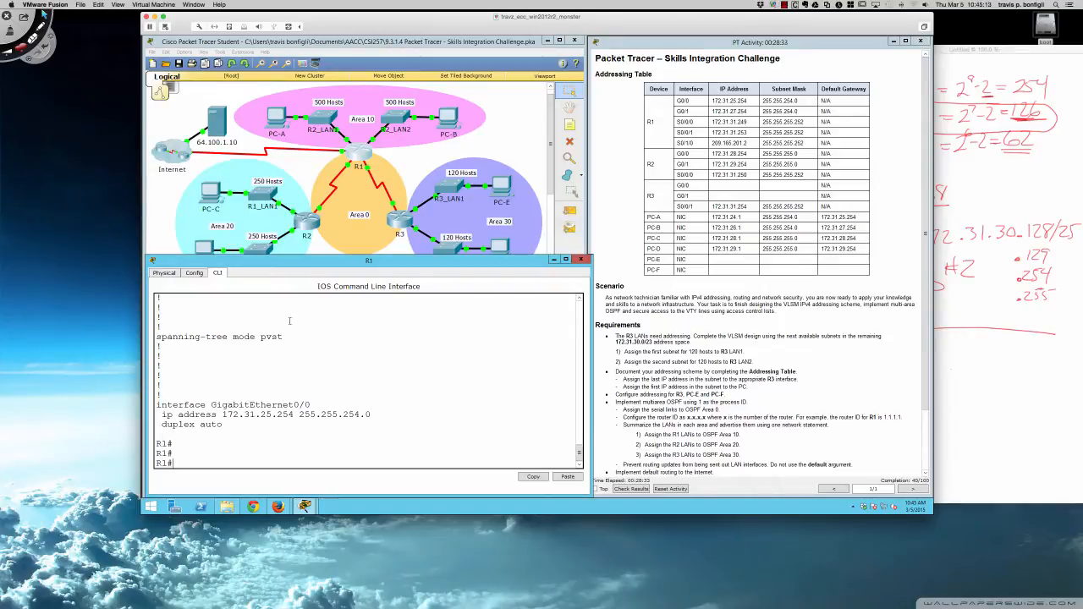
Check R1's routing protocols with "sh ip protocols", and redisplay its interface summary with "sh ip int bri"
{"action": "type", "text": "sh ip protocols"}
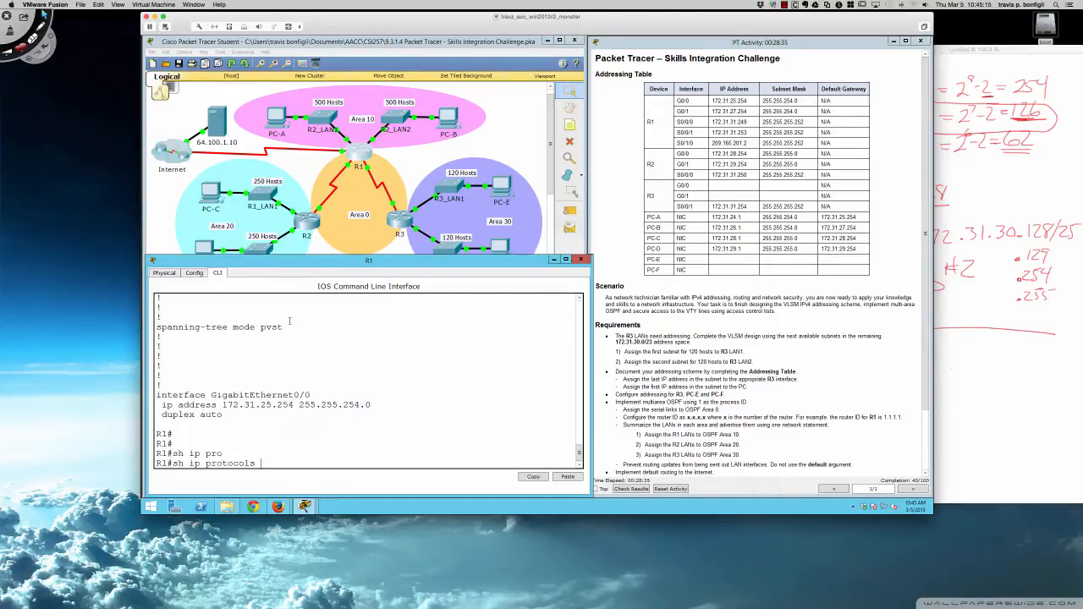
{"action": "key", "text": "Tab"}
{"action": "key", "text": "Return"}
{"action": "key", "text": "Return"}
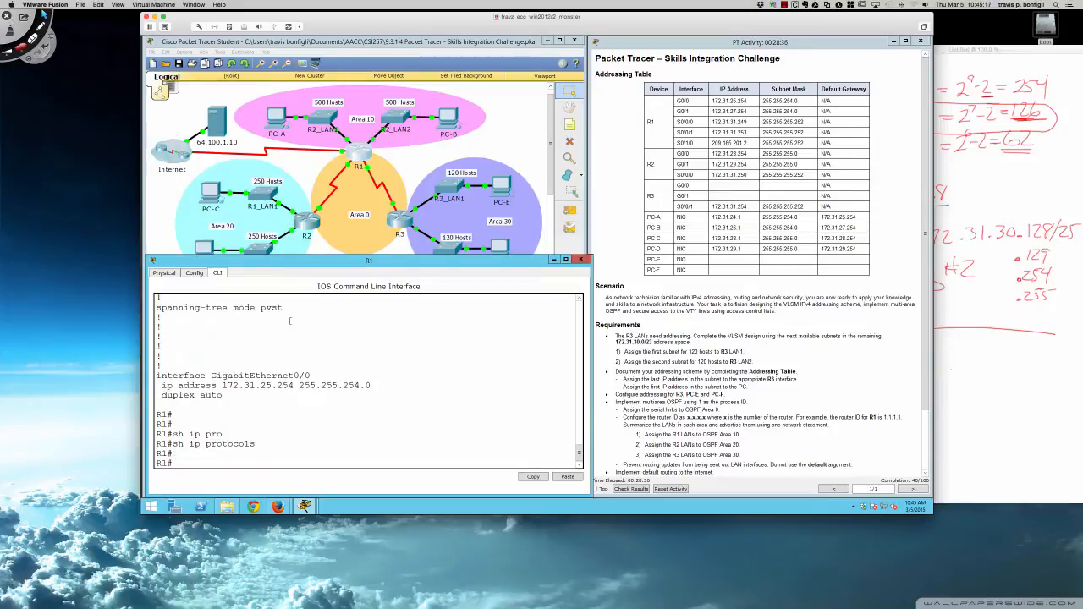
{"action": "key", "text": "Return"}
{"action": "key", "text": "Return"}
{"action": "key", "text": "Return"}
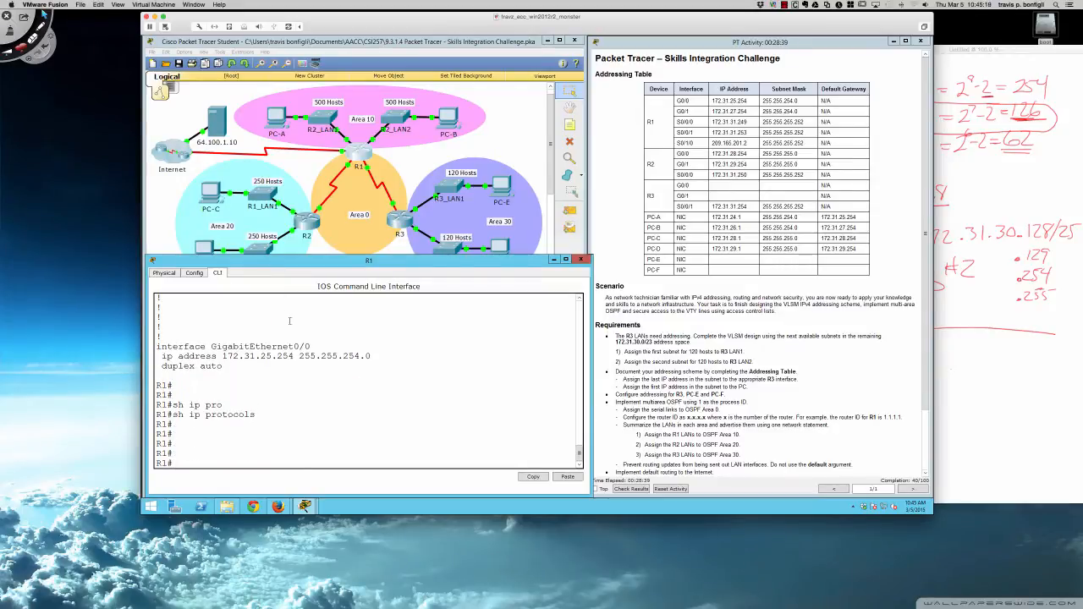
{"action": "type", "text": "sh ip int bri"}
{"action": "key", "text": "Return"}
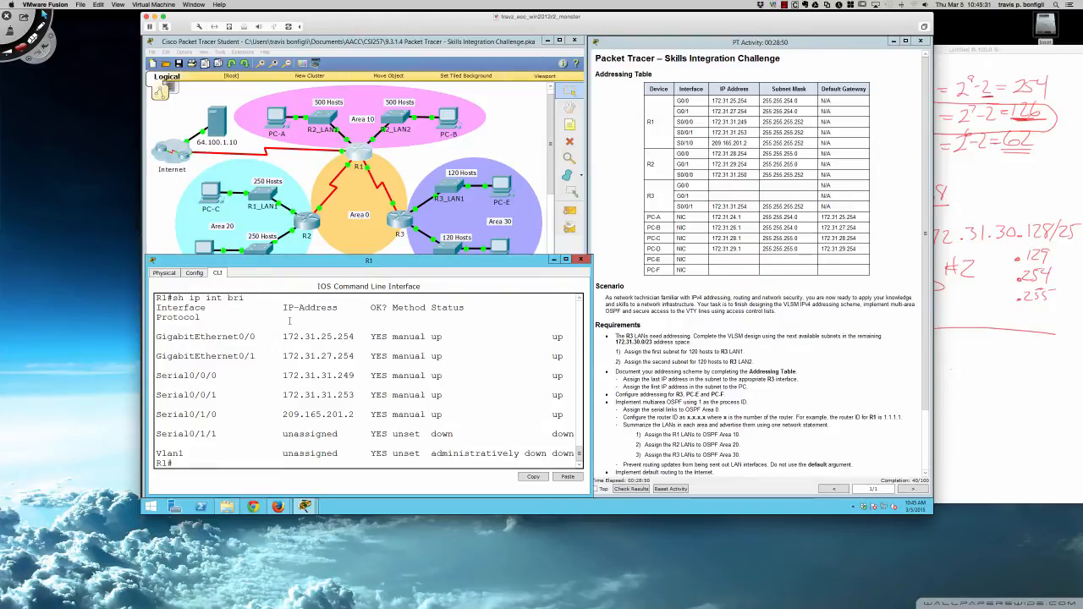
Enter global configuration mode on R1 with "conf terminal"
{"action": "type", "text": "conf t"}
{"action": "key", "text": "Tab"}
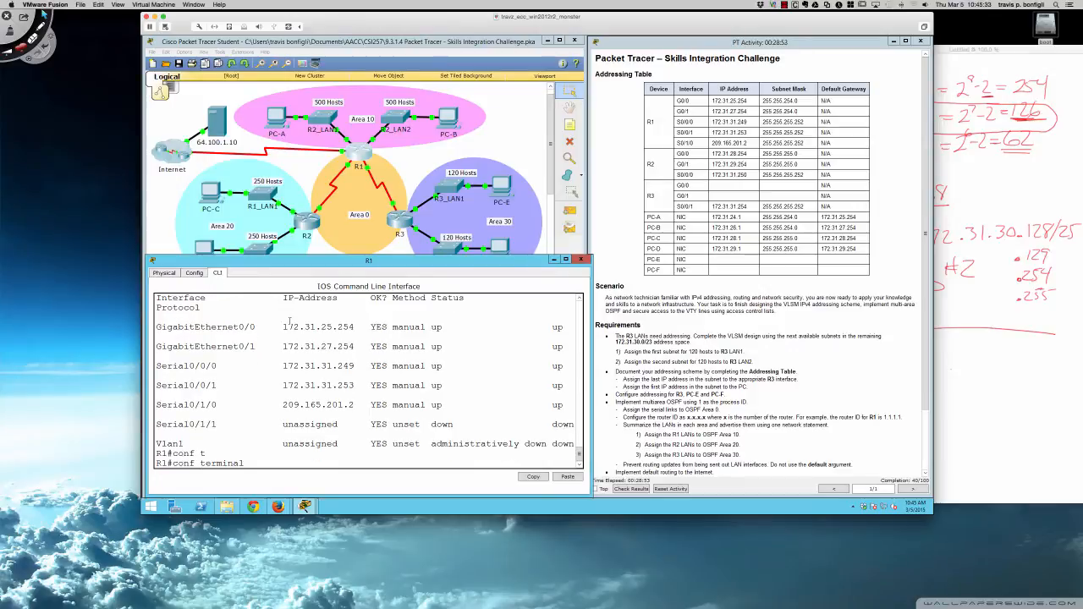
{"action": "key", "text": "Return"}
{"action": "key", "text": "Return"}
{"action": "key", "text": "Return"}
{"action": "key", "text": "Return"}
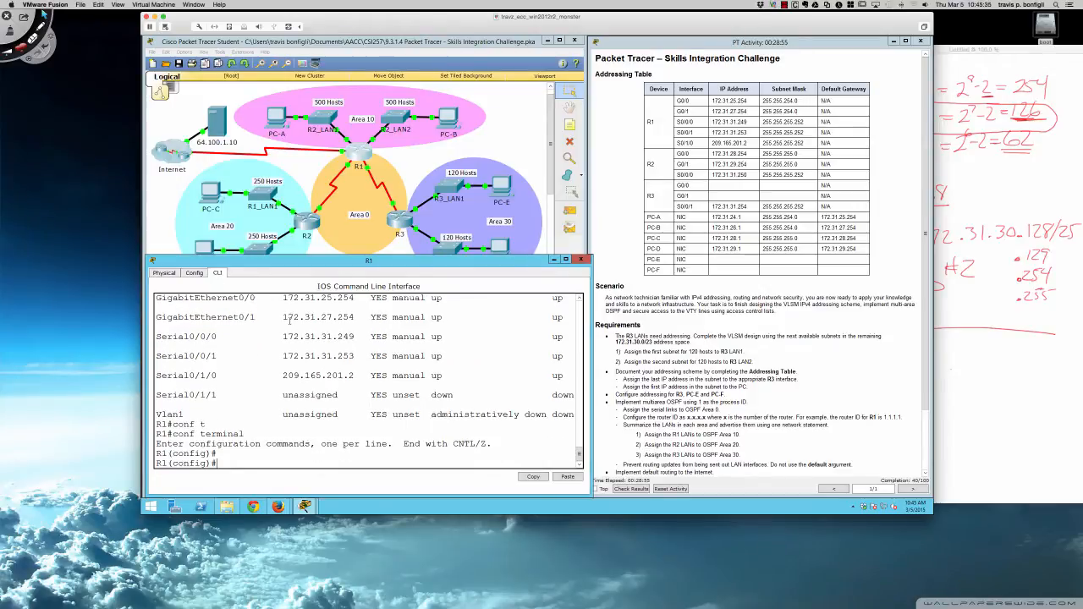
Start OSPF process 1 on R1 and set its router ID to 1.1.1.1
{"action": "type", "text": "router ospf 1"}
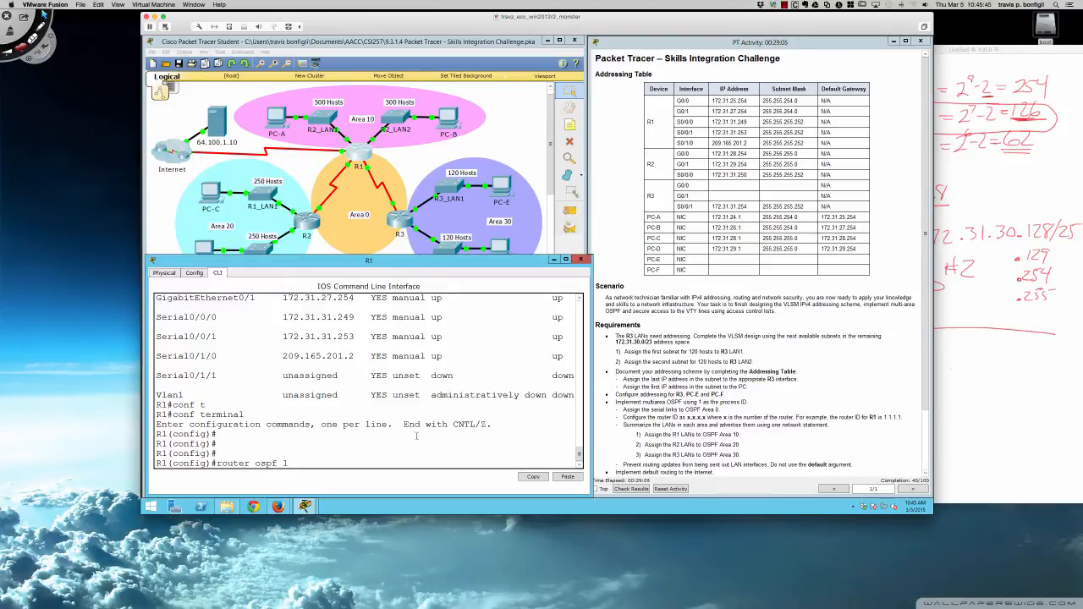
{"action": "key", "text": "Return"}
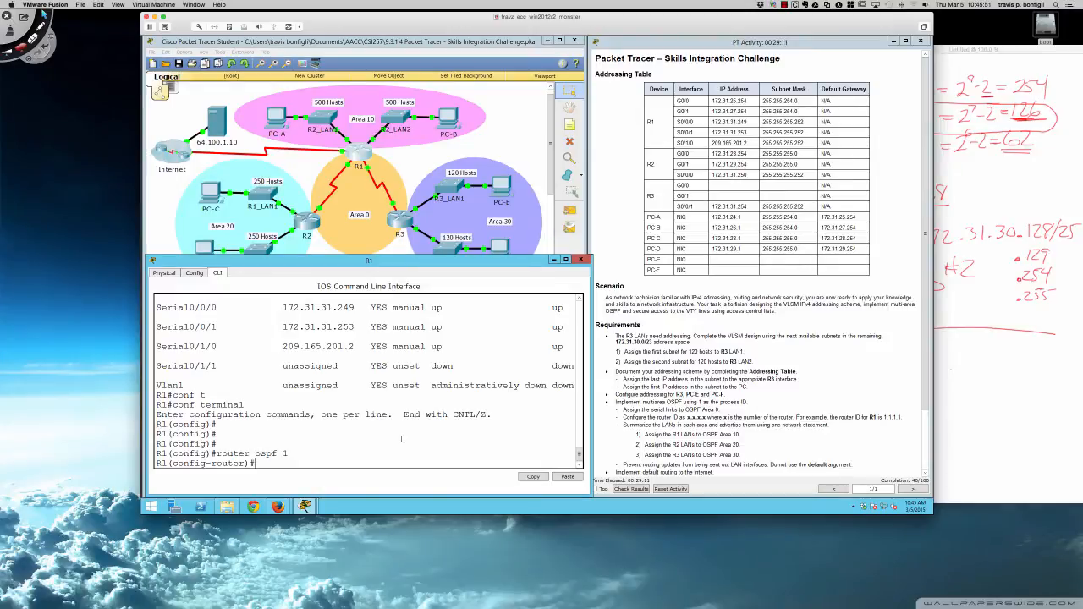
{"action": "type", "text": "rou"}
{"action": "key", "text": "Tab"}
{"action": "type", "text": "1.1.1."}
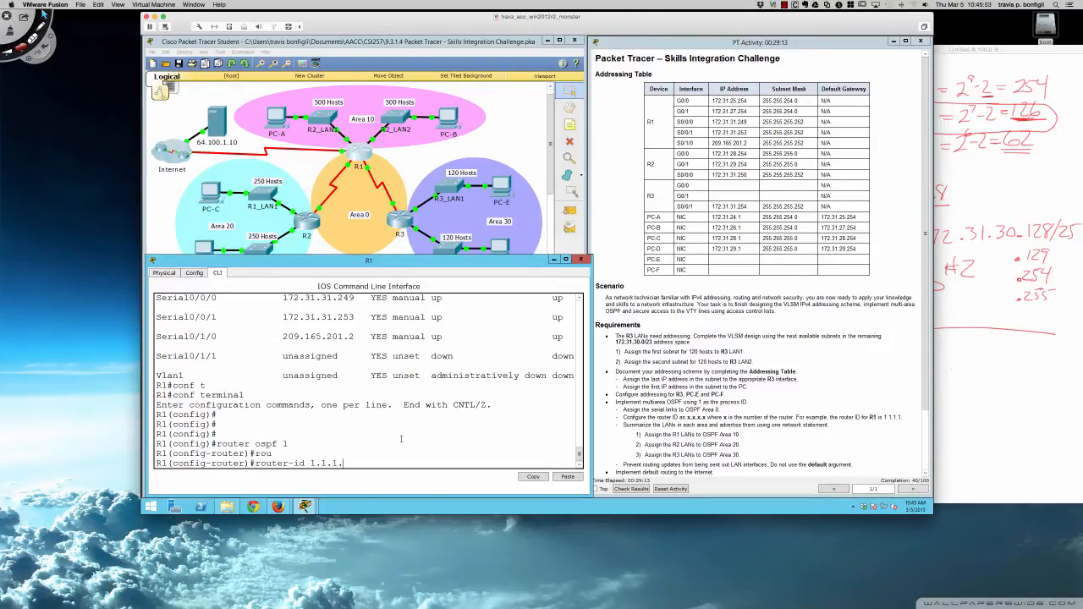
{"action": "type", "text": "1"}
{"action": "key", "text": "Return"}
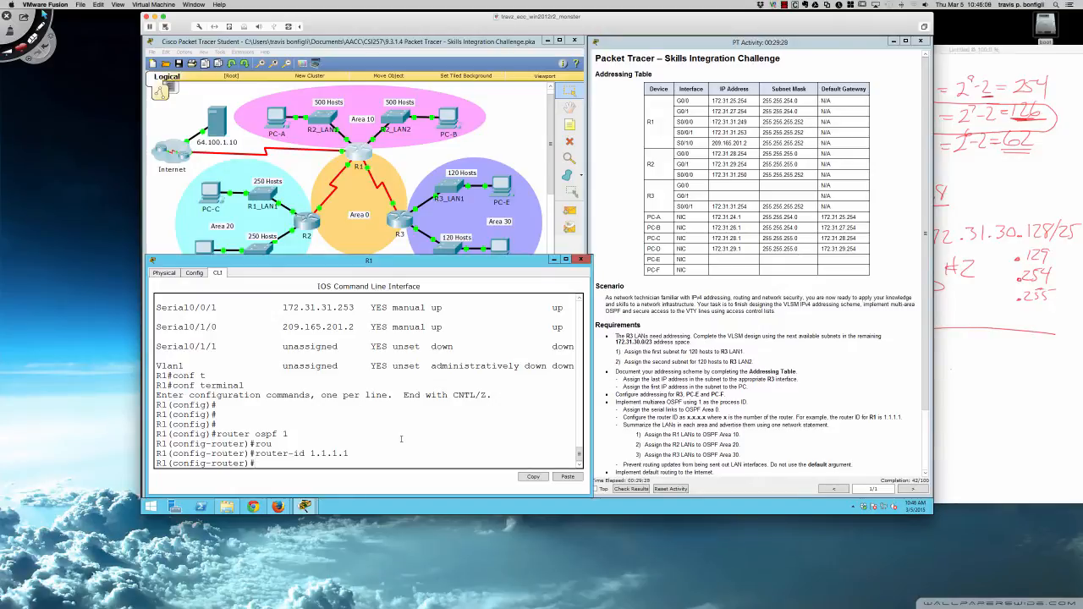
Open R3's console and remove the OSPF statement "network 172.31.30.0 0.0.0.127 area 30"
{"action": "left_click", "coordinate": [398, 224]}
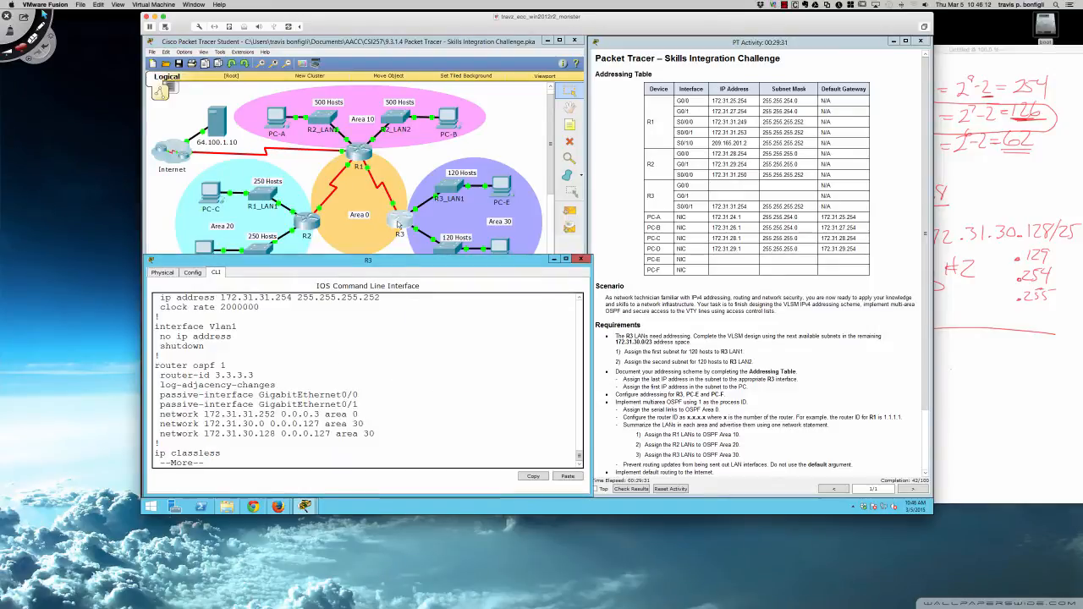
{"action": "left_click", "coordinate": [379, 371]}
{"action": "type", "text": "no"}
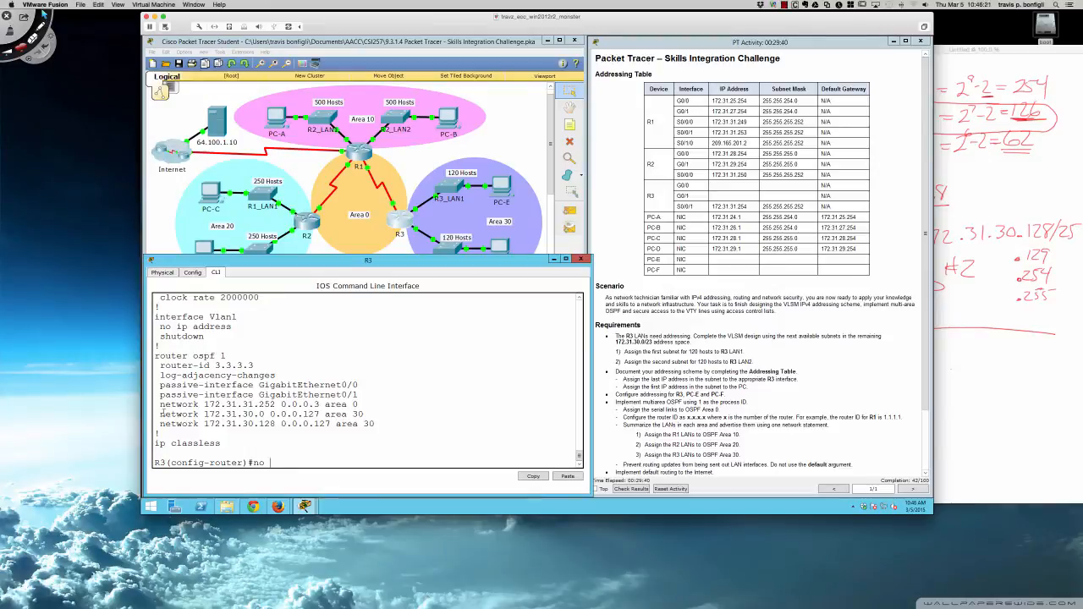
{"action": "left_click_drag", "start_coordinate": [160, 414], "coordinate": [365, 412]}
{"action": "key", "text": "super+c"}
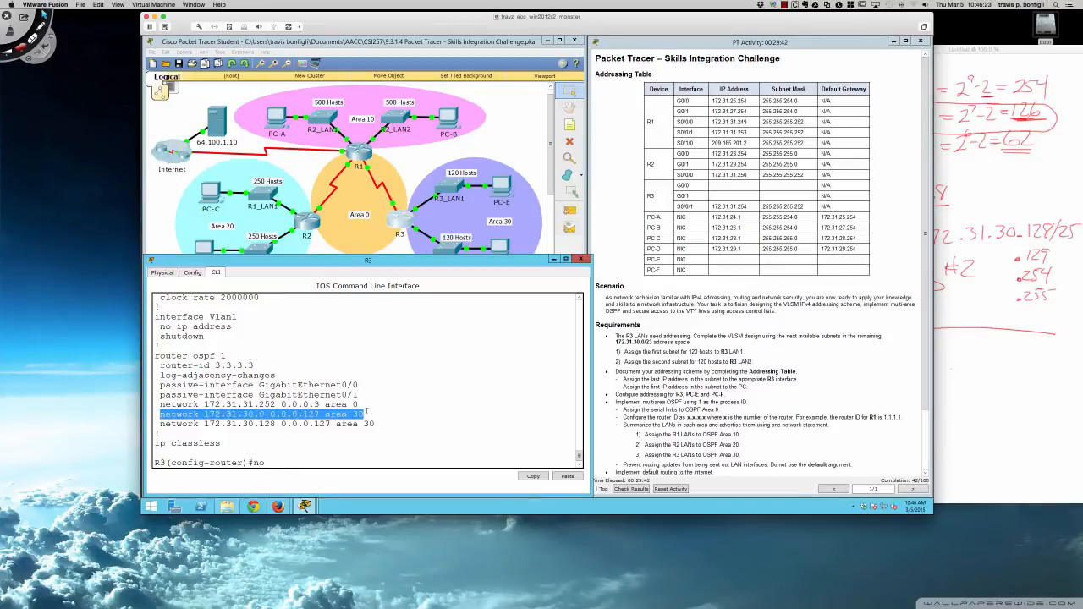
{"action": "right_click", "coordinate": [370, 445]}
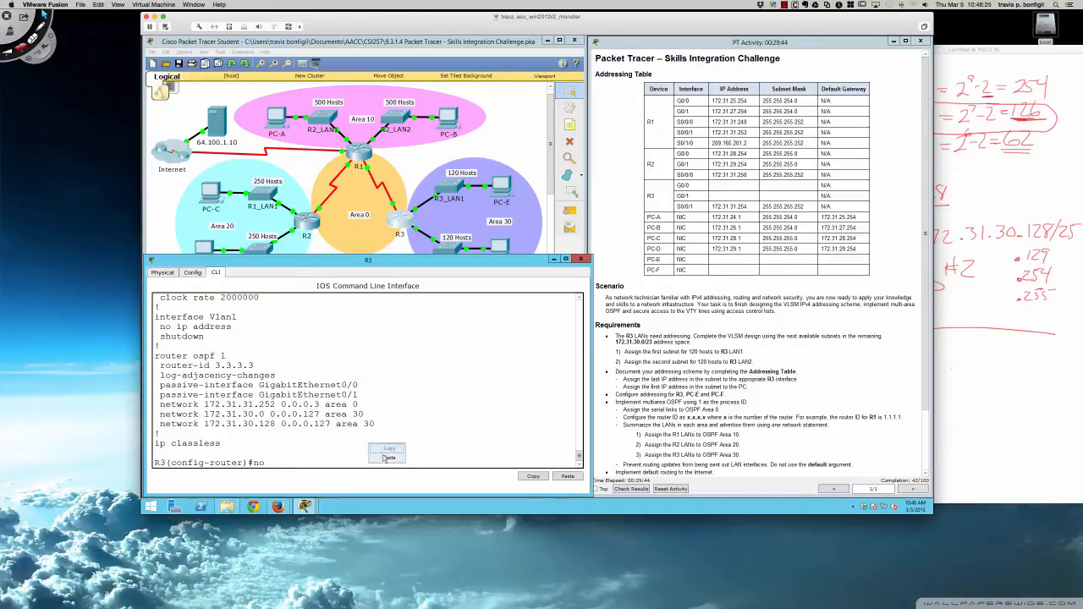
{"action": "left_click", "coordinate": [388, 458]}
{"action": "key", "text": "Return"}
Remove the OSPF statement "network 172.31.30.128 0.0.0.127 area 30" from R3
{"action": "type", "text": "no"}
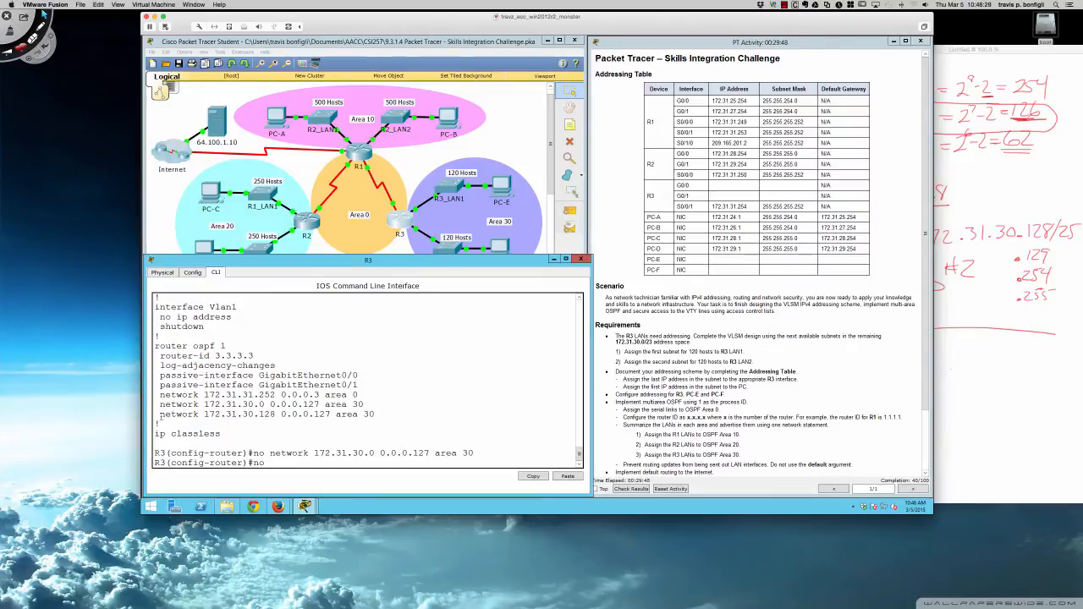
{"action": "left_click_drag", "start_coordinate": [160, 415], "coordinate": [375, 414]}
{"action": "right_click", "coordinate": [369, 416]}
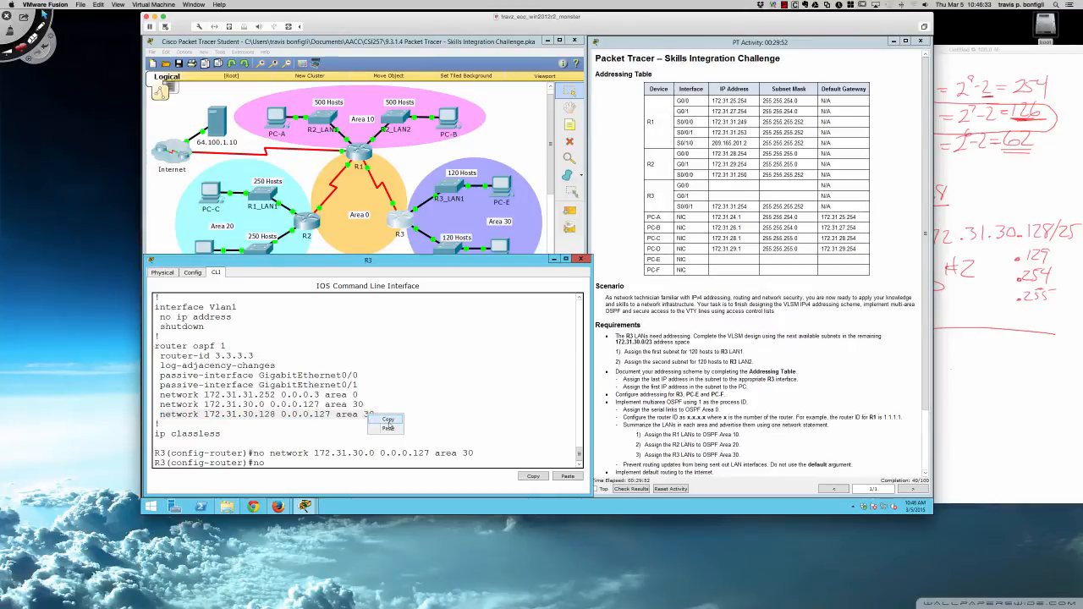
{"action": "left_click", "coordinate": [389, 423]}
{"action": "left_click", "coordinate": [436, 441]}
{"action": "right_click", "coordinate": [435, 440]}
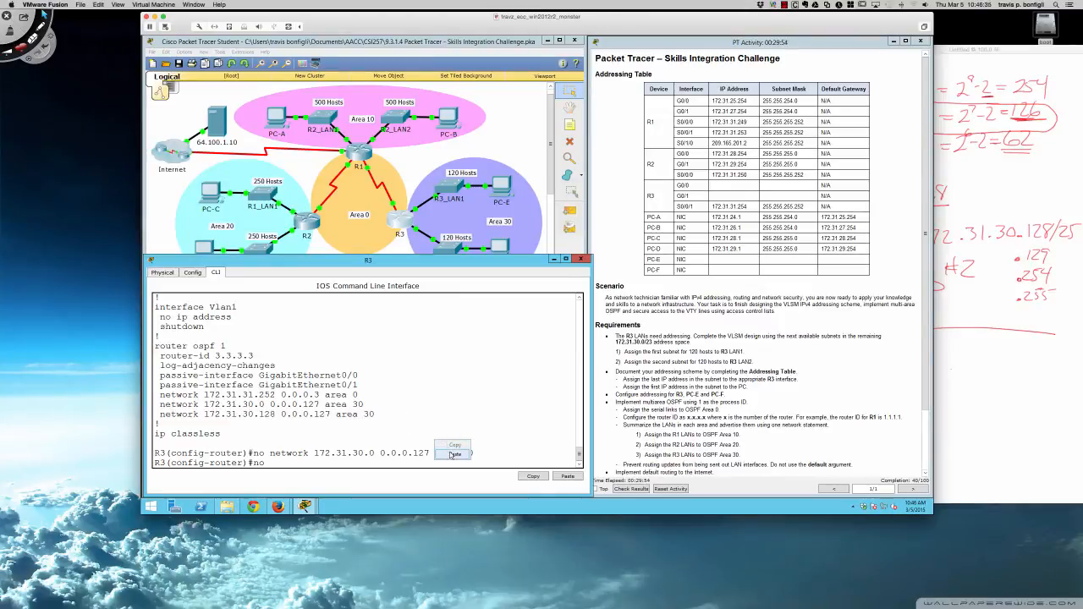
{"action": "left_click", "coordinate": [455, 453]}
{"action": "key", "text": "Return"}
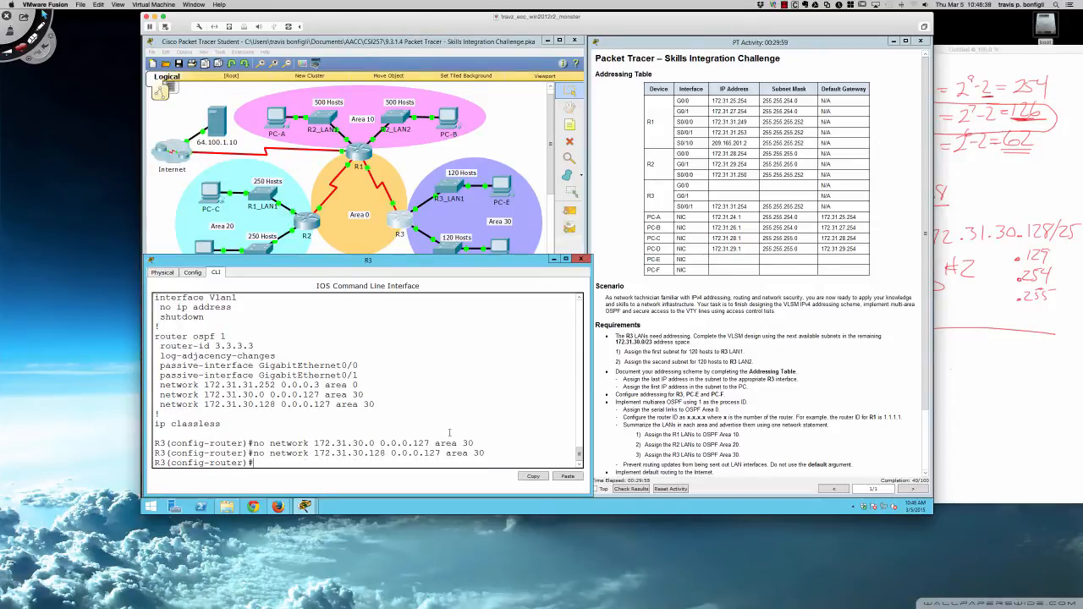
List R3's OSPF configuration commands and advertise both LANs with "network 172.31.30.0 0.0.0.255 area 30"
{"action": "type", "text": "?"}
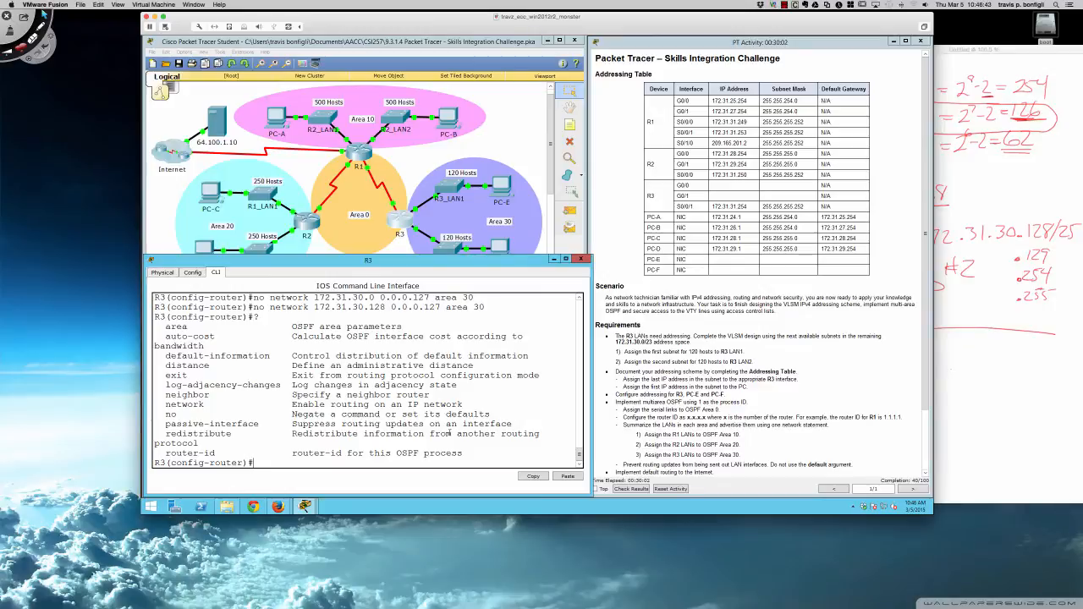
{"action": "type", "text": "net"}
{"action": "key", "text": "Tab"}
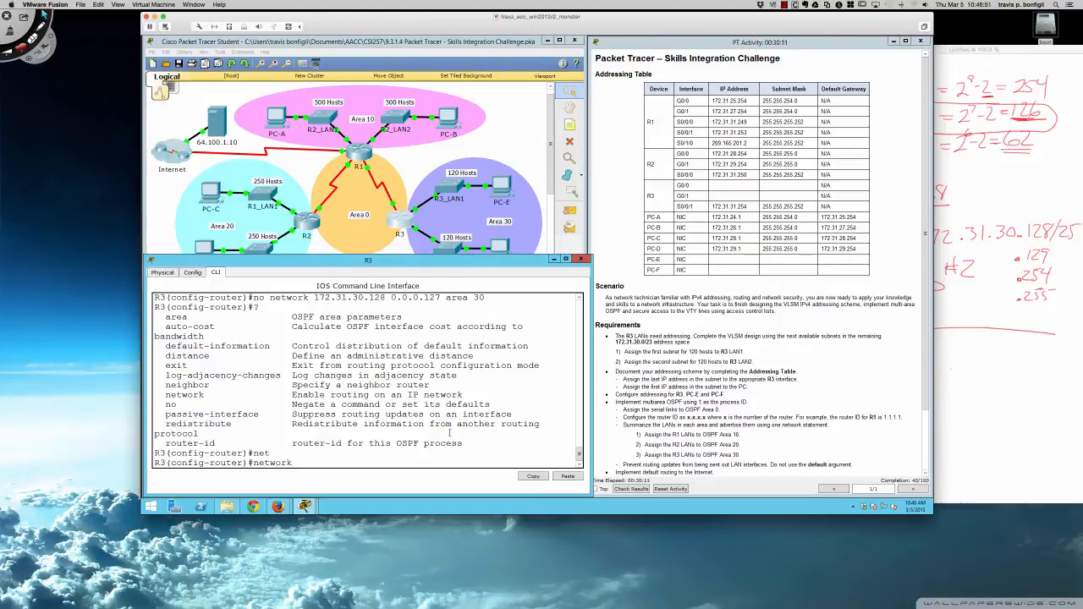
{"action": "type", "text": "172.31.30.0 0.0.0.255 area 30"}
{"action": "key", "text": "Return"}
{"action": "key", "text": "Return"}
{"action": "key", "text": "Return"}
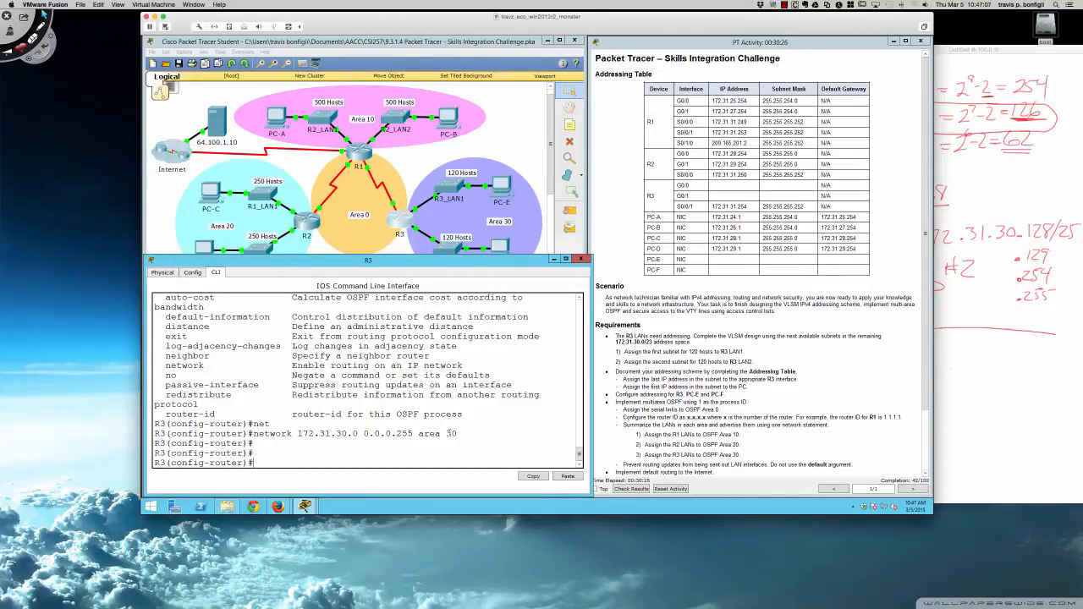
Return to R1's console and advertise its first serial link with "network 172.31.31.248 0.0.0.3 area 0"
{"action": "left_click", "coordinate": [362, 155]}
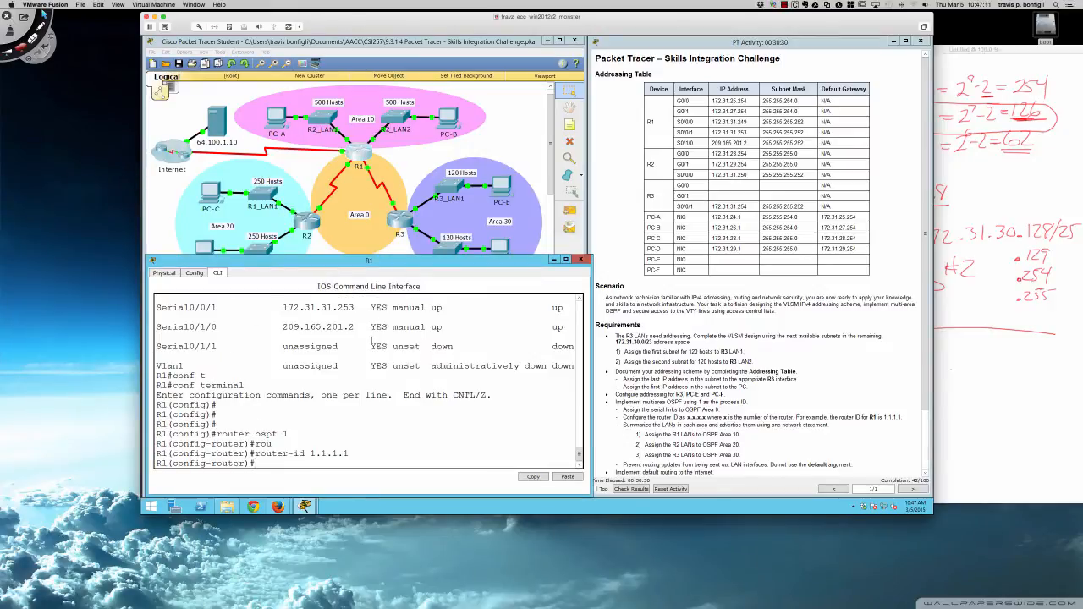
{"action": "key", "text": "Return"}
{"action": "key", "text": "Return"}
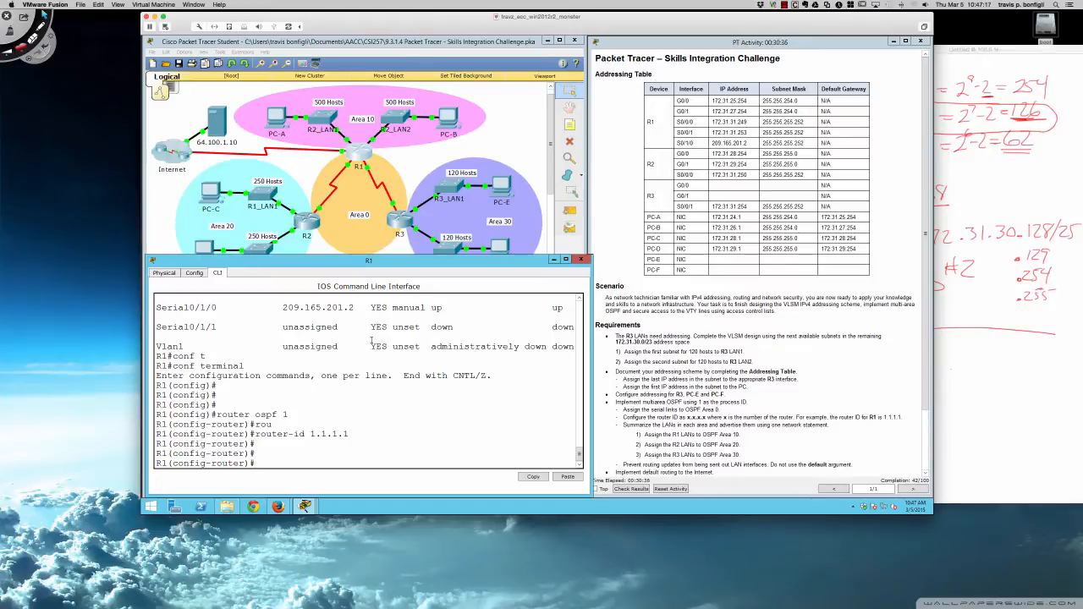
{"action": "type", "text": "net"}
{"action": "key", "text": "Tab"}
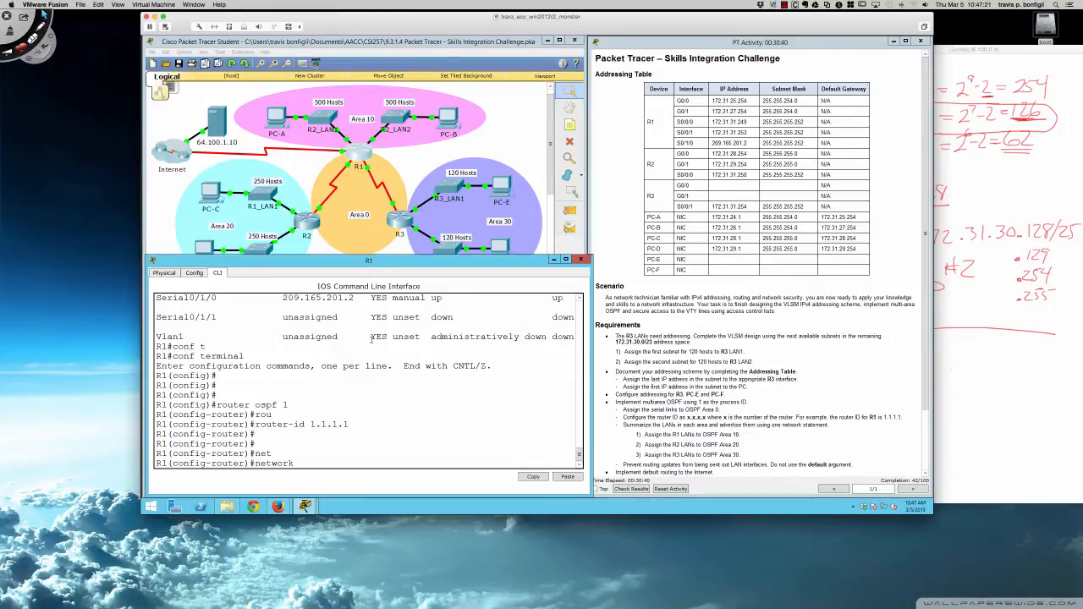
{"action": "type", "text": "172.31.31."}
{"action": "type", "text": "248"}
{"action": "type", "text": "0.0.0."}
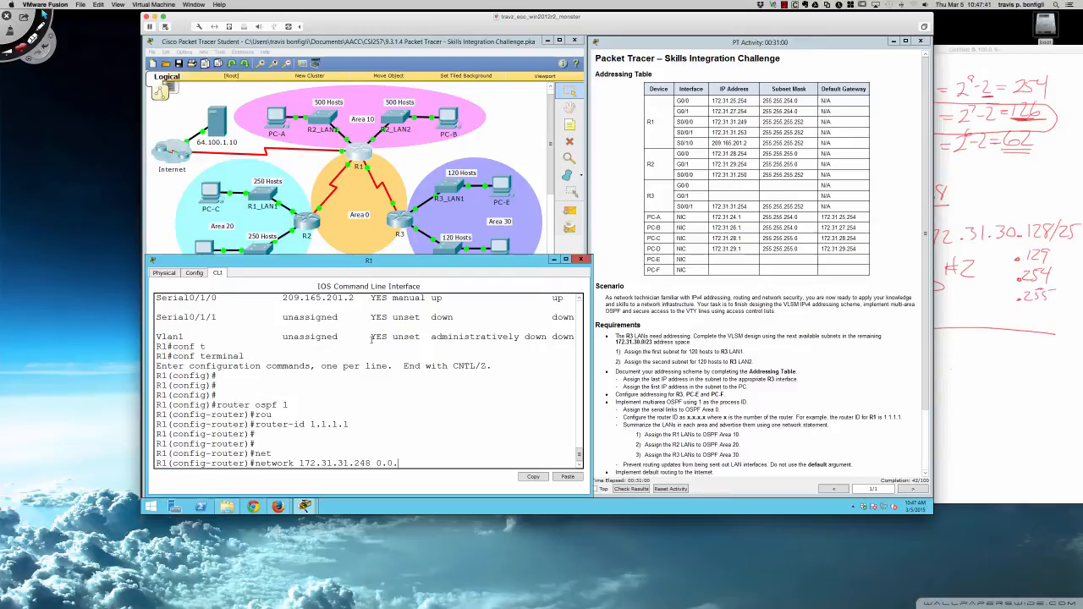
{"action": "type", "text": "3 area 0"}
{"action": "key", "text": "Return"}
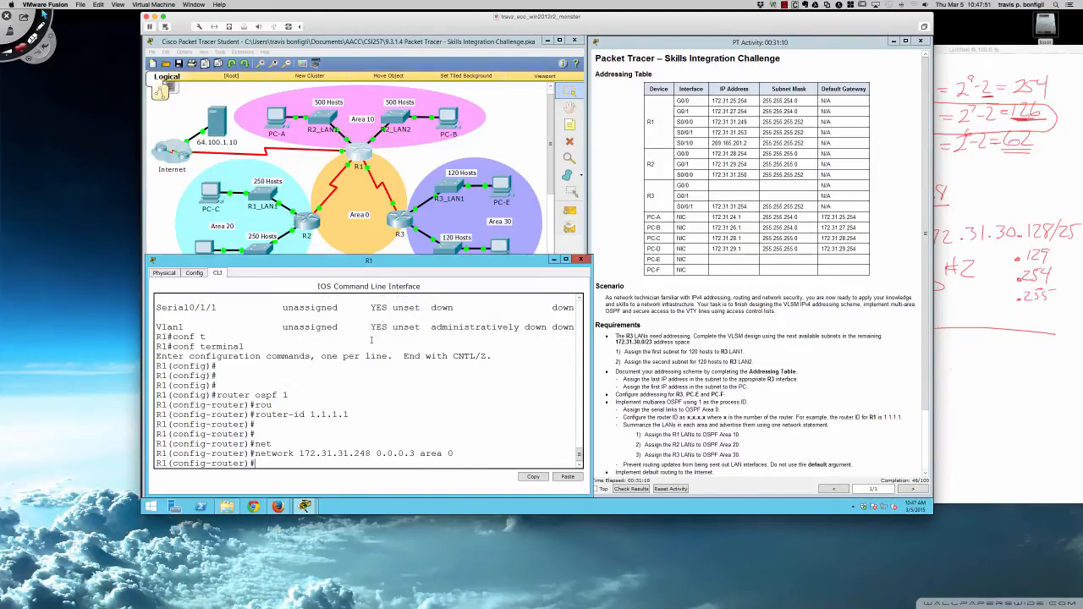
{"action": "key", "text": "Return"}
{"action": "key", "text": "Return"}
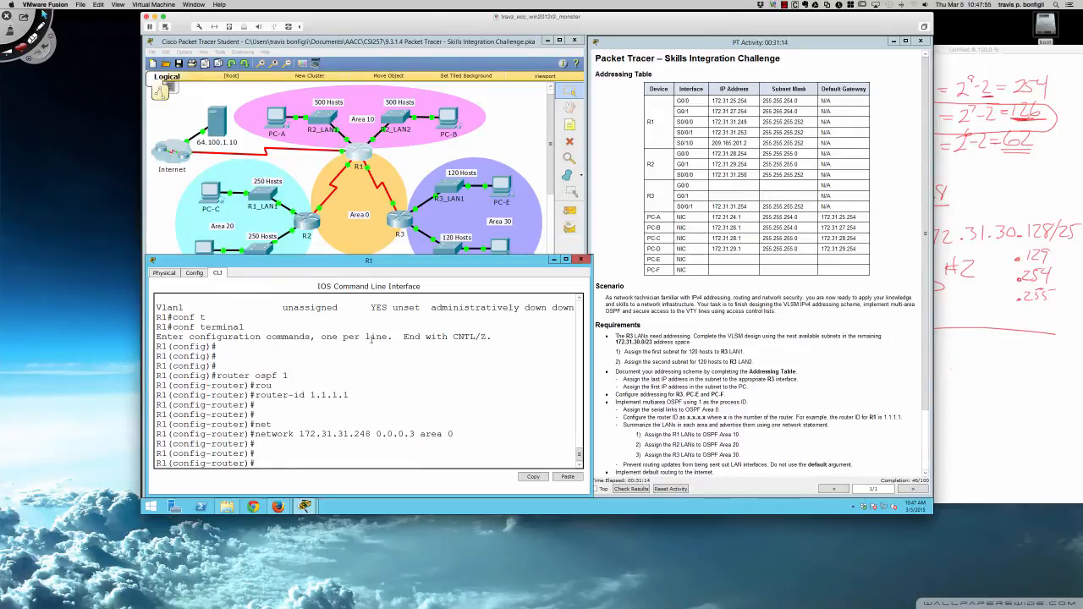
Advertise R1's second serial link in OSPF with "network 172.31.31.252 0.0.0.3 area 0"
{"action": "type", "text": "net"}
{"action": "key", "text": "Tab"}
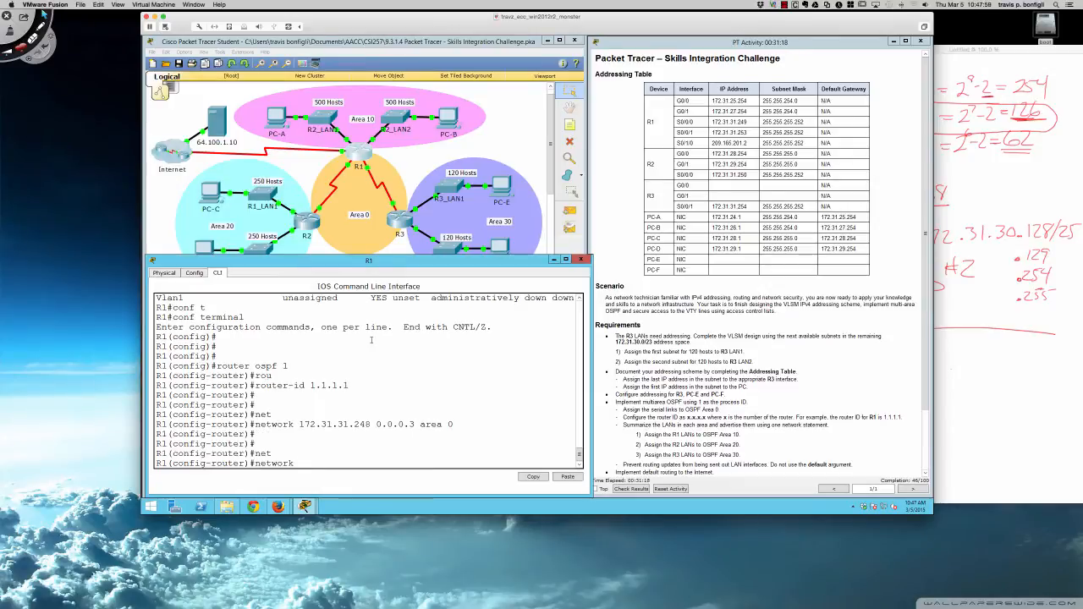
{"action": "type", "text": "172."}
{"action": "type", "text": "31.31"}
{"action": "type", "text": "252"}
{"action": "type", "text": " 0.0.0"}
{"action": "type", "text": ".3 aera"}
{"action": "key", "text": "BackSpace"}
{"action": "key", "text": "BackSpace"}
{"action": "type", "text": "rea 0"}
{"action": "key", "text": "Return"}
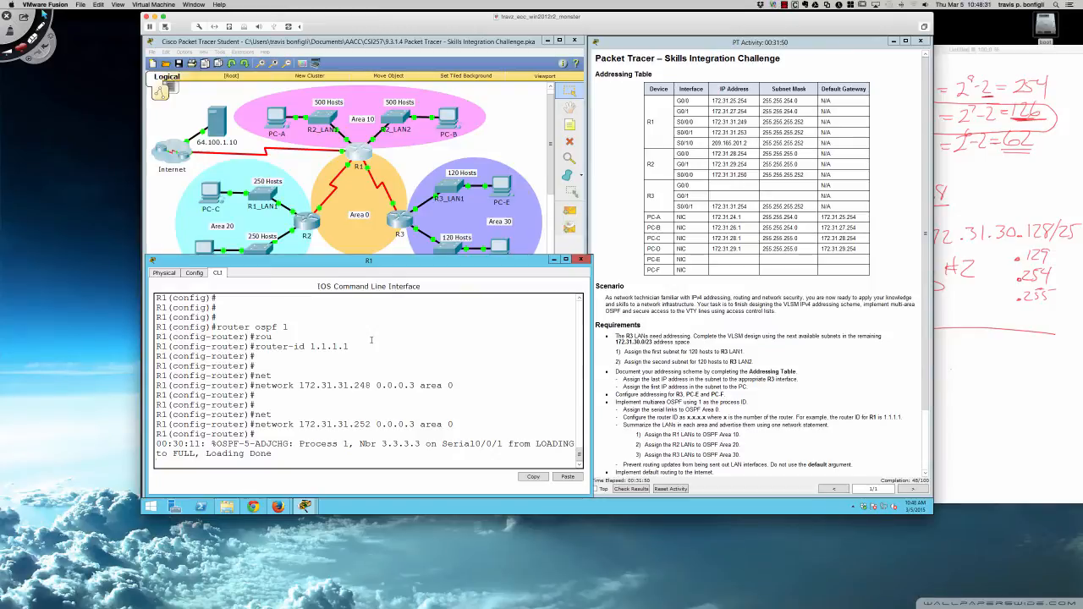
{"action": "key", "text": "Return"}
{"action": "key", "text": "Return"}
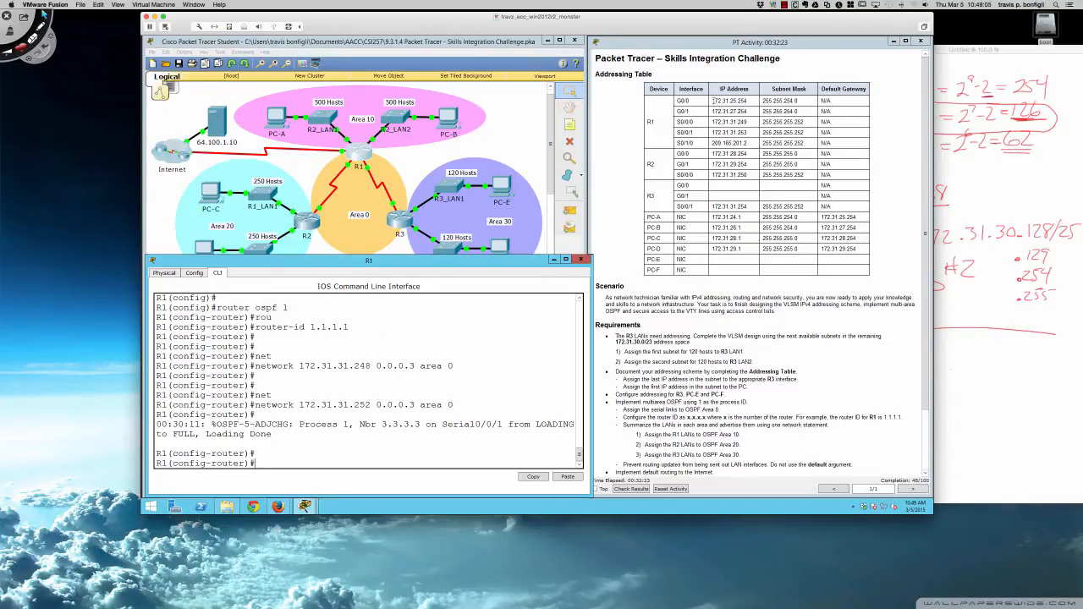
Look up R1's G0/0 and G0/1 addresses, switch to SketchBook Express and clear the old subnet notes from the canvas
{"action": "left_click_drag", "start_coordinate": [713, 100], "coordinate": [750, 112]}
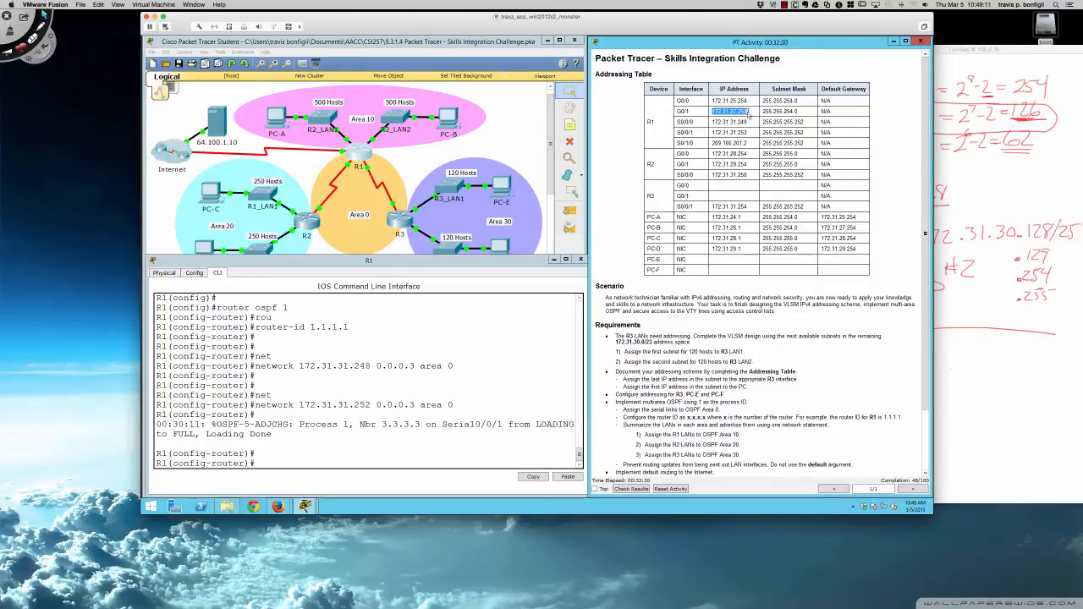
{"action": "left_click", "coordinate": [963, 347]}
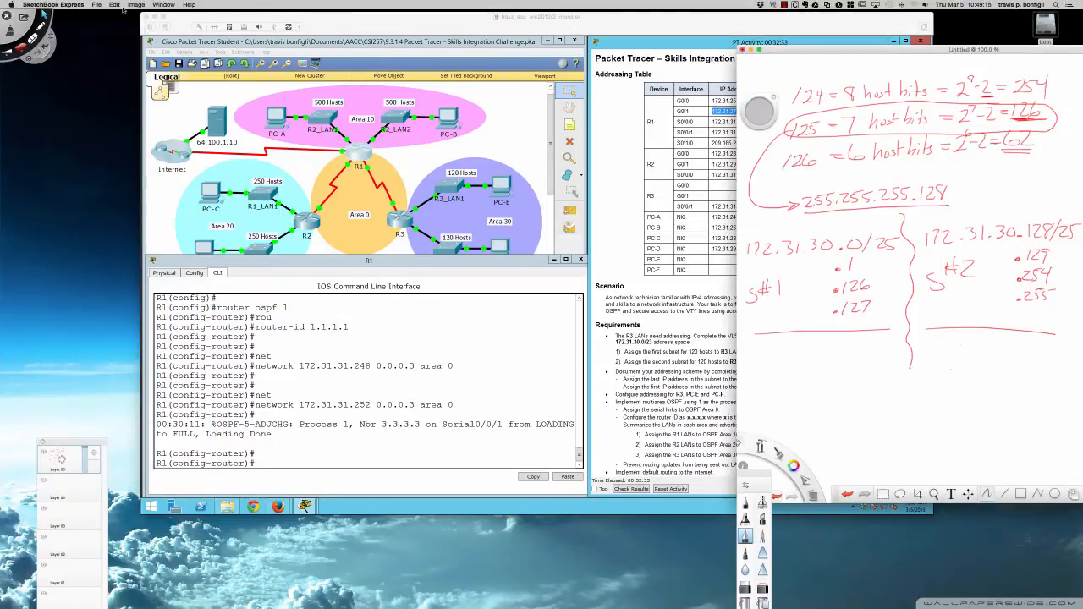
{"action": "left_click", "coordinate": [115, 5]}
{"action": "left_click", "coordinate": [145, 68]}
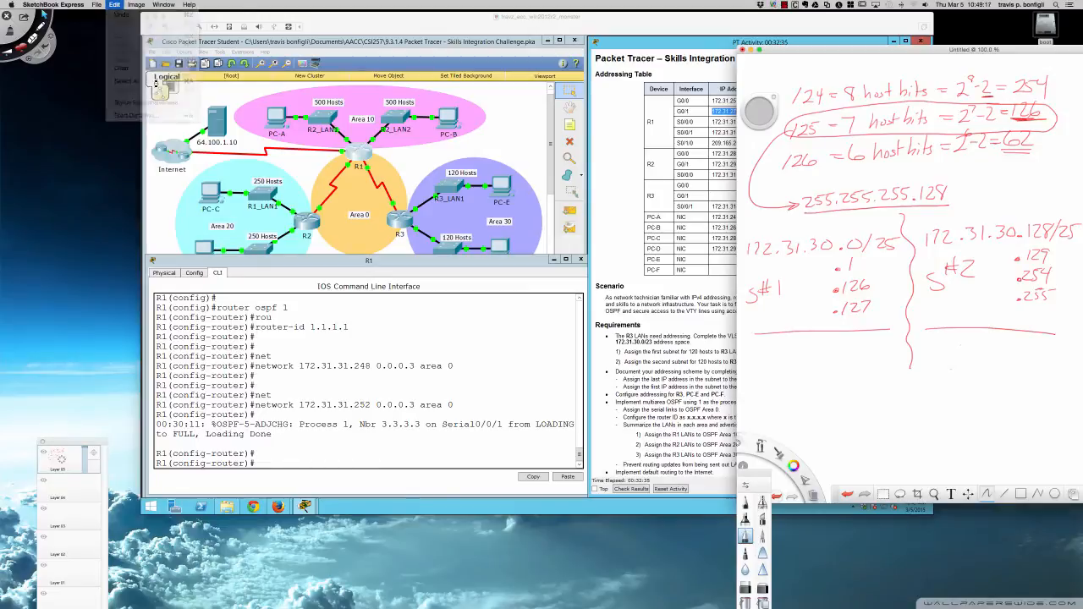
Handwrite "172.31.27.0 /23 - 510 hosts" across the upper part of the canvas, checking the mask in the addressing table
{"action": "mouse_move", "coordinate": [797, 95]}
{"action": "left_mouse_down"}
{"action": "mouse_move", "coordinate": [799, 111]}
{"action": "mouse_move", "coordinate": [856, 110]}
{"action": "left_mouse_up"}
{"action": "left_click_drag", "start_coordinate": [863, 108], "coordinate": [902, 110]}
{"action": "mouse_move", "coordinate": [912, 97]}
{"action": "left_mouse_down"}
{"action": "mouse_move", "coordinate": [923, 111]}
{"action": "mouse_move", "coordinate": [943, 109]}
{"action": "left_mouse_up"}
{"action": "left_click", "coordinate": [714, 100]}
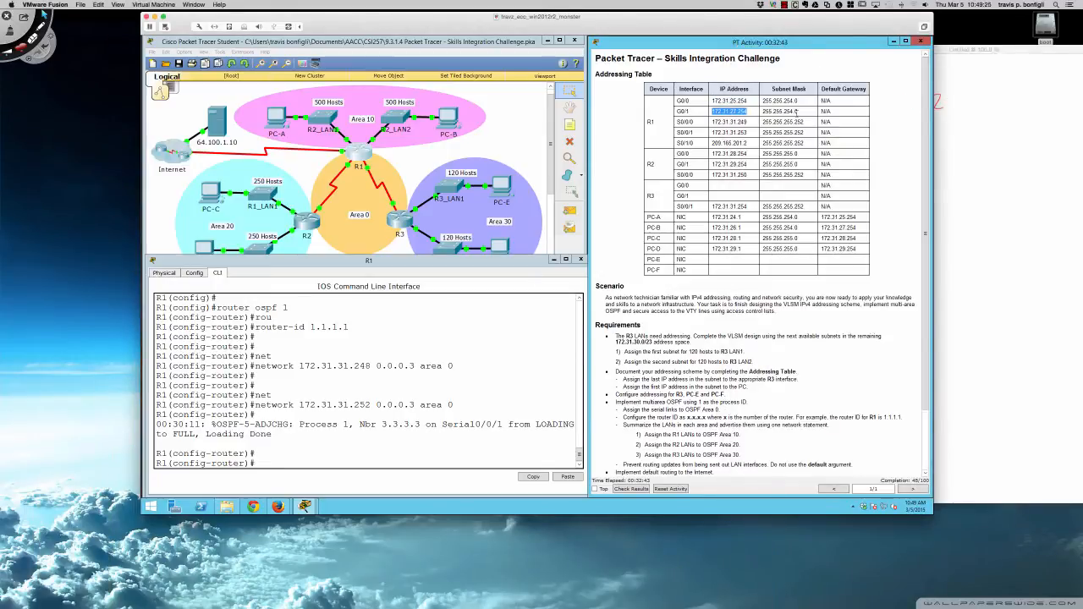
{"action": "left_click", "coordinate": [940, 128]}
{"action": "mouse_move", "coordinate": [941, 93]}
{"action": "left_mouse_down"}
{"action": "mouse_move", "coordinate": [952, 102]}
{"action": "mouse_move", "coordinate": [944, 111]}
{"action": "mouse_move", "coordinate": [992, 106]}
{"action": "left_mouse_up"}
{"action": "mouse_move", "coordinate": [996, 88]}
{"action": "left_mouse_down"}
{"action": "mouse_move", "coordinate": [1009, 88]}
{"action": "mouse_move", "coordinate": [1012, 104]}
{"action": "left_mouse_up"}
{"action": "mouse_move", "coordinate": [1024, 92]}
{"action": "left_mouse_down"}
{"action": "mouse_move", "coordinate": [1019, 99]}
{"action": "mouse_move", "coordinate": [1028, 90]}
{"action": "mouse_move", "coordinate": [1057, 103]}
{"action": "left_mouse_up"}
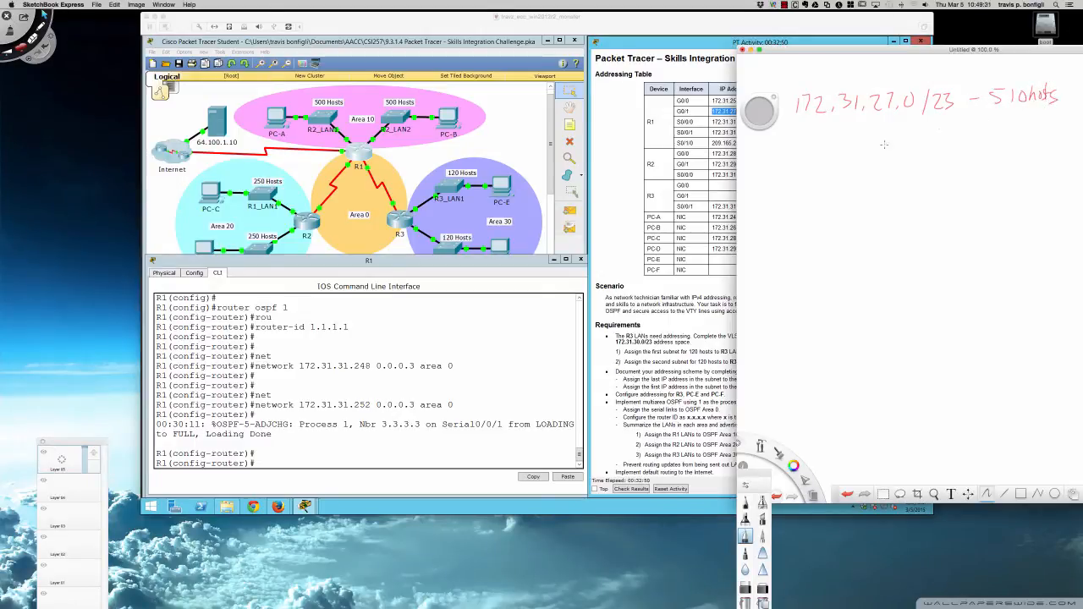
Start a second handwritten line below the first with "172.31.29"
{"action": "left_click_drag", "start_coordinate": [802, 162], "coordinate": [800, 180]}
{"action": "mouse_move", "coordinate": [808, 163]}
{"action": "left_mouse_down"}
{"action": "mouse_move", "coordinate": [813, 179]}
{"action": "mouse_move", "coordinate": [907, 172]}
{"action": "left_mouse_up"}
{"action": "left_click", "coordinate": [844, 174]}
{"action": "left_click", "coordinate": [877, 175]}
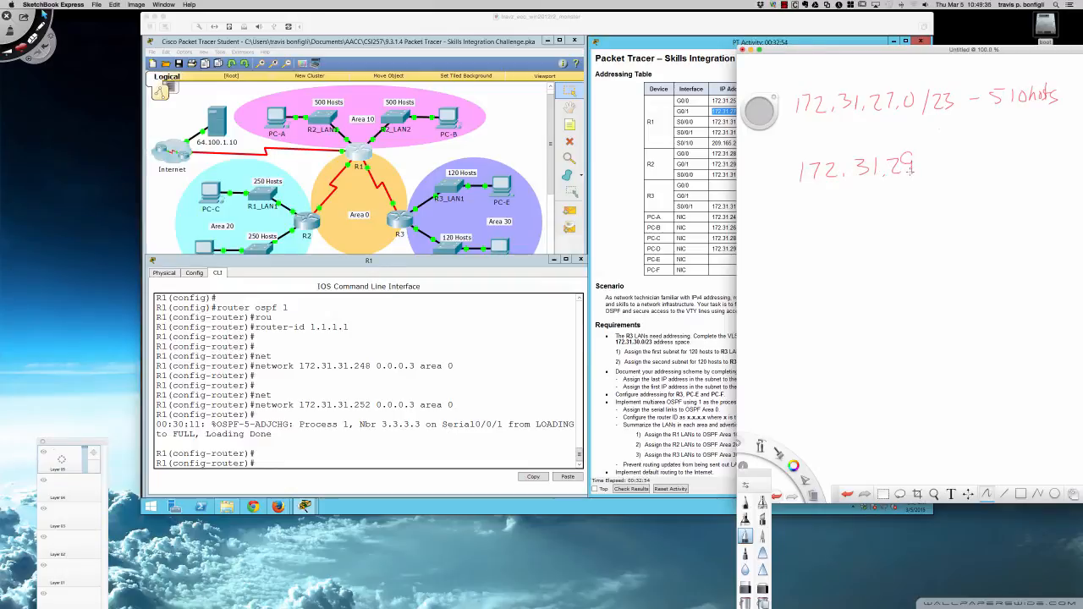
Recheck R1's LAN addresses in the addressing table and undo the third-octet strokes on the second handwritten line
{"action": "left_click", "coordinate": [730, 127]}
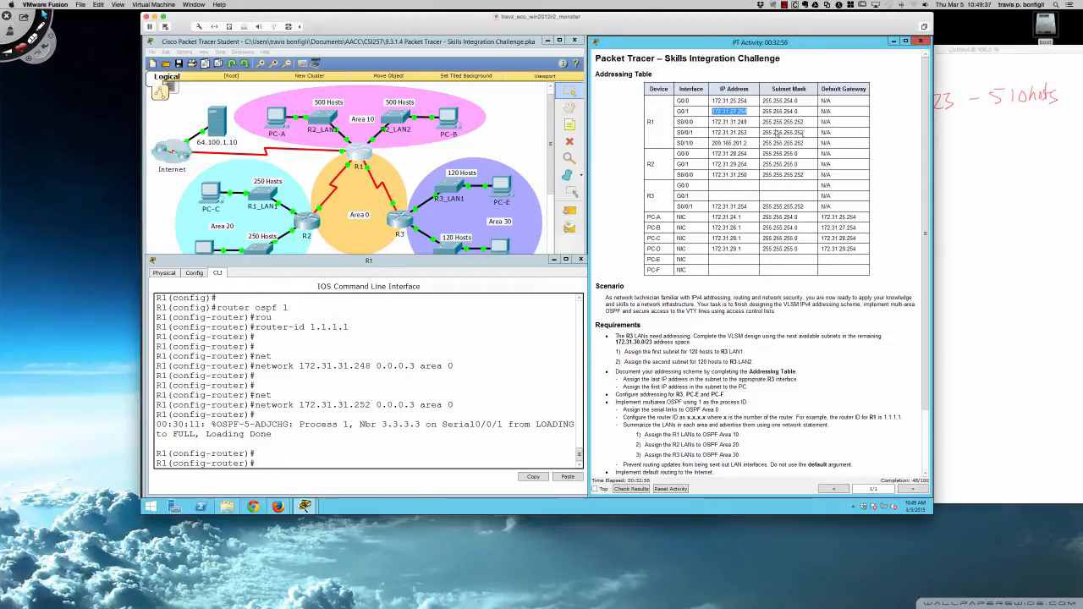
{"action": "left_click", "coordinate": [973, 173]}
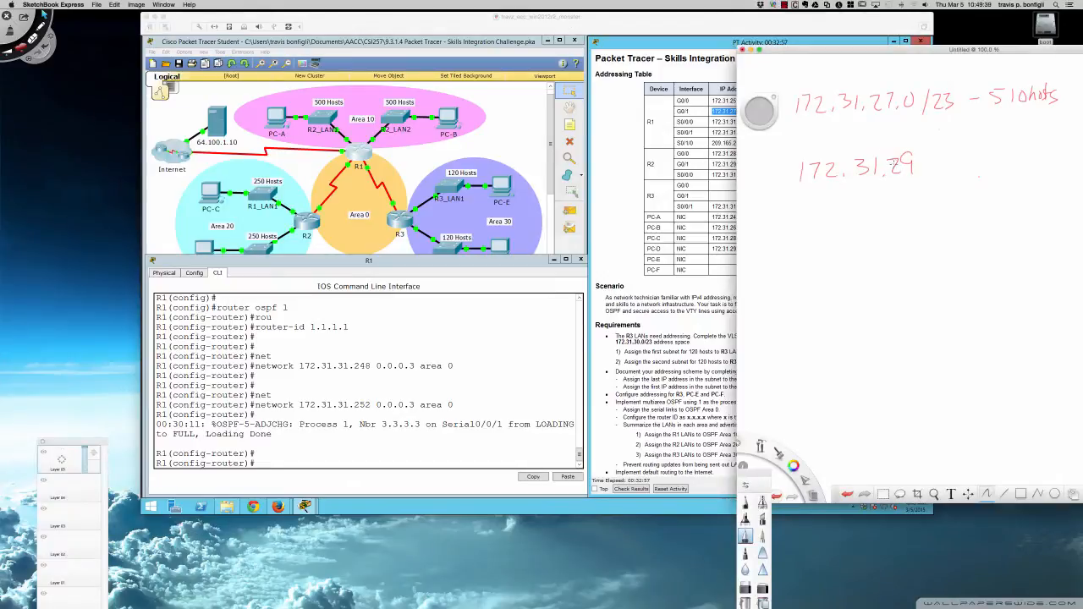
{"action": "key", "text": "super+z"}
{"action": "key", "text": "super+z"}
{"action": "left_click_drag", "start_coordinate": [899, 163], "coordinate": [900, 176]}
{"action": "key", "text": "super+Tab"}
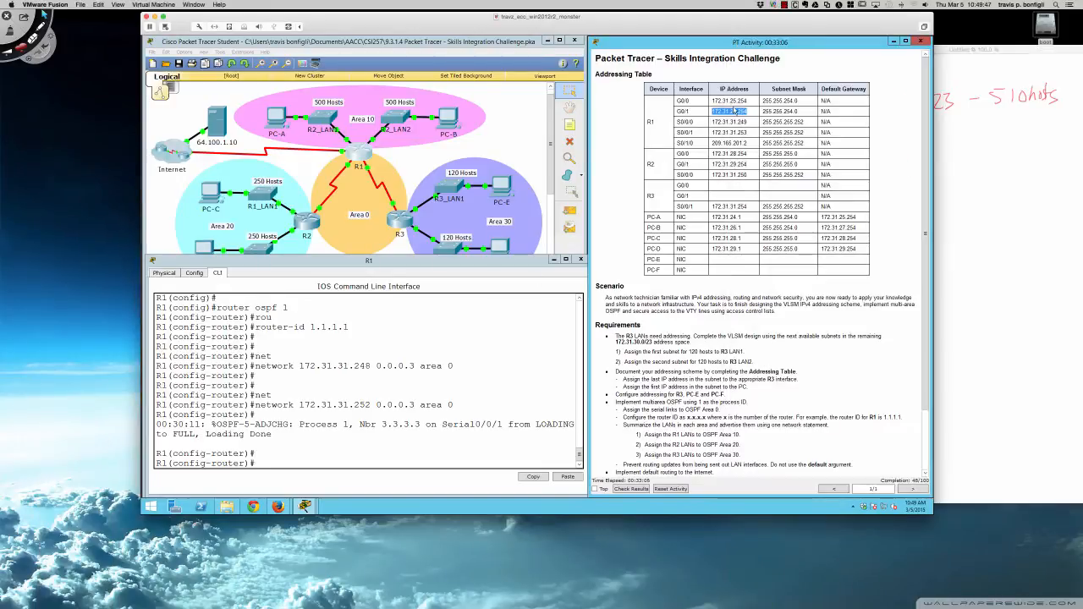
{"action": "left_click", "coordinate": [938, 155]}
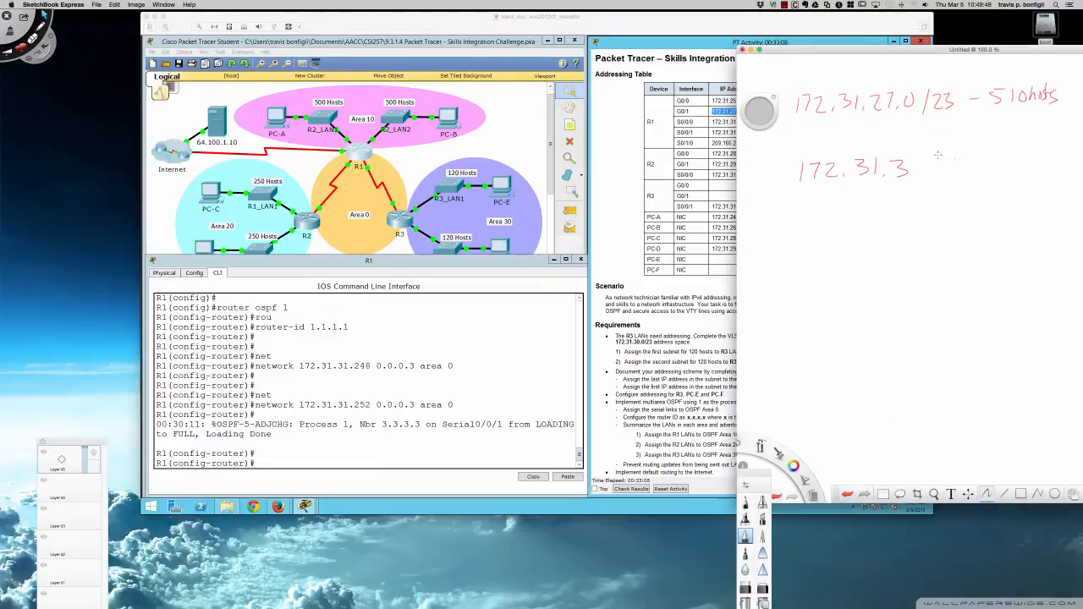
{"action": "mouse_move", "coordinate": [886, 98]}
{"action": "left_mouse_down"}
{"action": "mouse_move", "coordinate": [890, 89]}
{"action": "mouse_move", "coordinate": [891, 110]}
{"action": "mouse_move", "coordinate": [896, 81]}
{"action": "left_mouse_up"}
{"action": "key", "text": "super+z"}
{"action": "key", "text": "super+z"}
{"action": "key", "text": "super+z"}
{"action": "key", "text": "super+z"}
Write 27 as the second line's third octet and correct the first line's third octet to 25
{"action": "left_click_drag", "start_coordinate": [888, 163], "coordinate": [900, 174]}
{"action": "left_click_drag", "start_coordinate": [905, 159], "coordinate": [914, 174]}
{"action": "mouse_move", "coordinate": [902, 92]}
{"action": "left_mouse_down"}
{"action": "mouse_move", "coordinate": [889, 99]}
{"action": "mouse_move", "coordinate": [888, 88]}
{"action": "mouse_move", "coordinate": [885, 108]}
{"action": "mouse_move", "coordinate": [896, 104]}
{"action": "mouse_move", "coordinate": [889, 97]}
{"action": "mouse_move", "coordinate": [883, 109]}
{"action": "mouse_move", "coordinate": [889, 95]}
{"action": "left_mouse_up"}
Complete the second handwritten network line with ".0/23 - 510 hosts"
{"action": "left_click", "coordinate": [925, 171]}
{"action": "left_click_drag", "start_coordinate": [940, 159], "coordinate": [938, 160]}
{"action": "mouse_move", "coordinate": [959, 150]}
{"action": "left_mouse_down"}
{"action": "mouse_move", "coordinate": [950, 174]}
{"action": "mouse_move", "coordinate": [1011, 161]}
{"action": "left_mouse_up"}
{"action": "left_click_drag", "start_coordinate": [1016, 154], "coordinate": [1021, 167]}
{"action": "left_click_drag", "start_coordinate": [1021, 155], "coordinate": [1035, 167]}
{"action": "left_click_drag", "start_coordinate": [1044, 155], "coordinate": [1065, 164]}
{"action": "left_click_drag", "start_coordinate": [1071, 147], "coordinate": [1072, 165]}
{"action": "left_click_drag", "start_coordinate": [1077, 154], "coordinate": [1072, 166]}
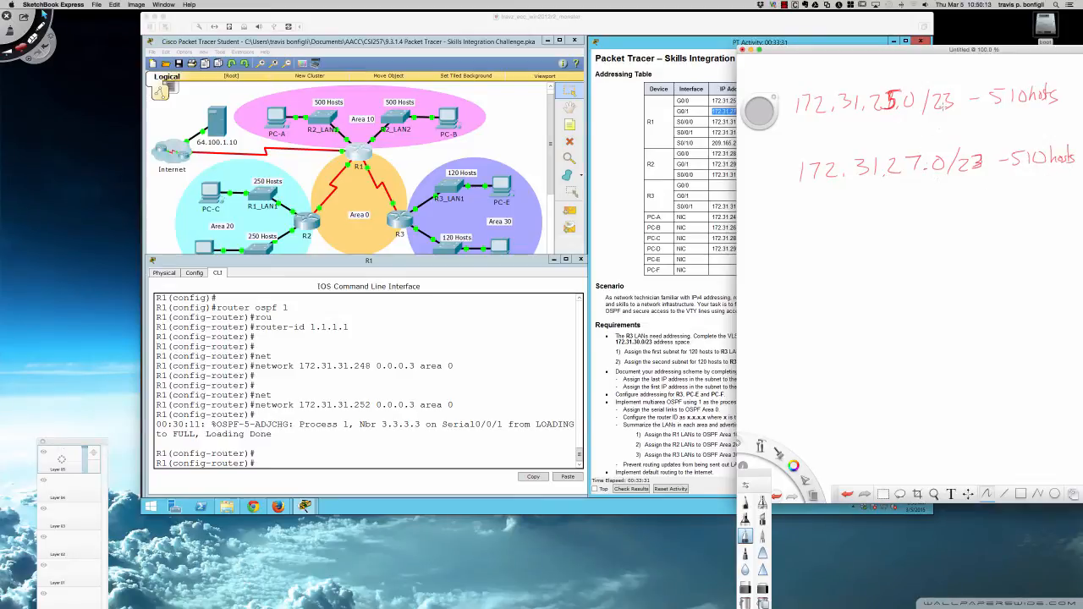
Underline the first line's 23 and write "172.31.26.0/24" beneath that line, linked to it by an arrow
{"action": "left_click_drag", "start_coordinate": [934, 110], "coordinate": [958, 113]}
{"action": "left_click_drag", "start_coordinate": [798, 114], "coordinate": [805, 139]}
{"action": "left_click_drag", "start_coordinate": [821, 132], "coordinate": [822, 141]}
{"action": "mouse_move", "coordinate": [831, 130]}
{"action": "left_mouse_down"}
{"action": "mouse_move", "coordinate": [833, 140]}
{"action": "mouse_move", "coordinate": [872, 132]}
{"action": "left_mouse_up"}
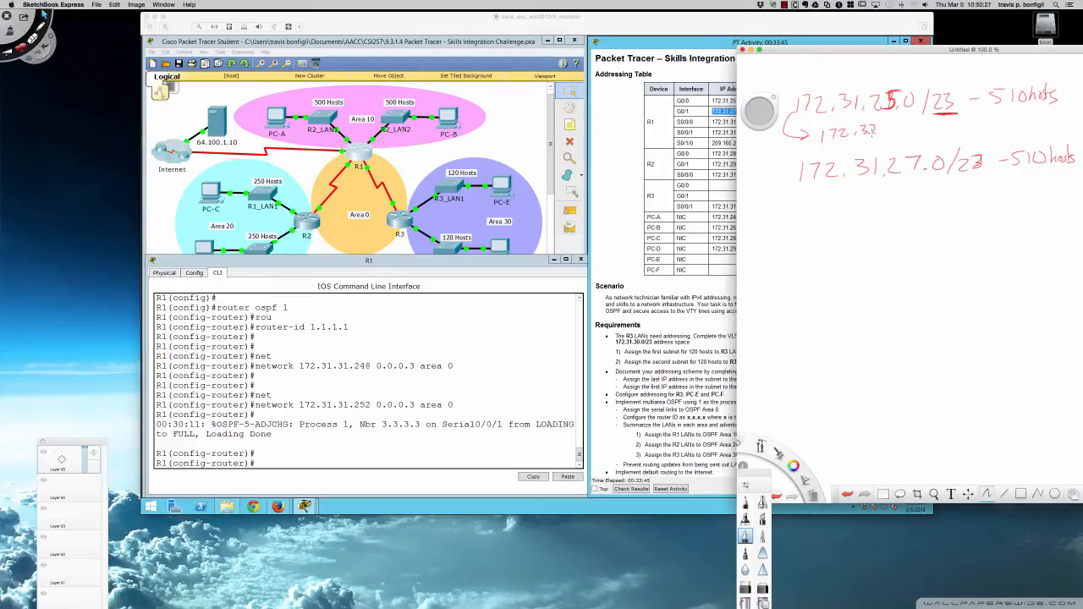
{"action": "key", "text": "super+z"}
{"action": "key", "text": "super+z"}
{"action": "mouse_move", "coordinate": [875, 122]}
{"action": "left_mouse_down"}
{"action": "mouse_move", "coordinate": [876, 135]}
{"action": "mouse_move", "coordinate": [922, 131]}
{"action": "left_mouse_up"}
{"action": "left_click", "coordinate": [881, 132]}
{"action": "left_click", "coordinate": [911, 132]}
{"action": "left_click_drag", "start_coordinate": [928, 126], "coordinate": [938, 127]}
{"action": "left_click_drag", "start_coordinate": [939, 125], "coordinate": [938, 131]}
Rule a line under the two handwritten networks and box their third octets, with an arrow leading down to the workspace below
{"action": "left_click_drag", "start_coordinate": [778, 176], "coordinate": [1012, 182]}
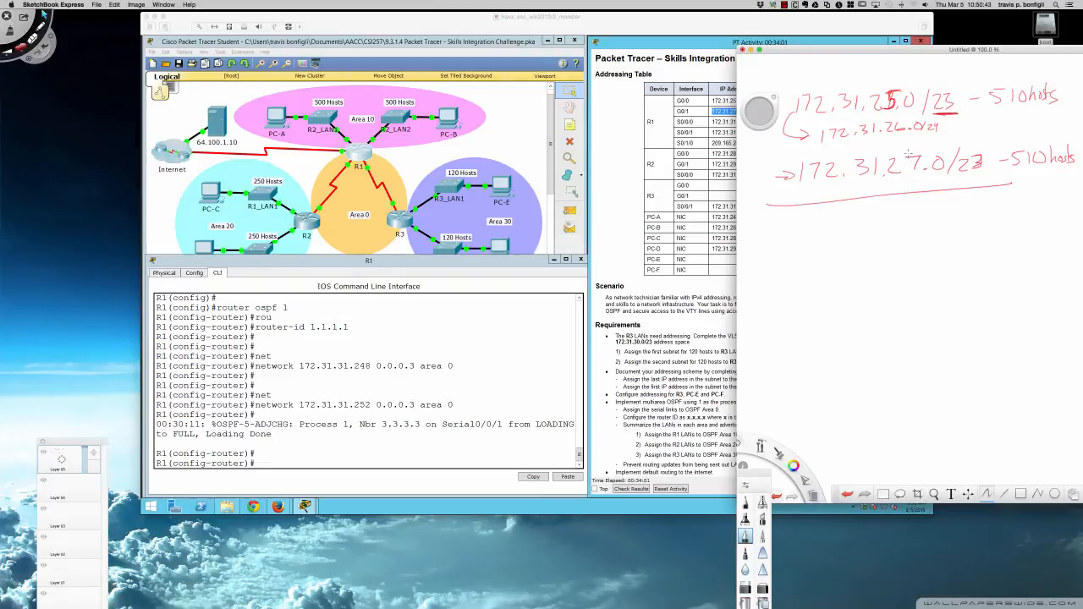
{"action": "mouse_move", "coordinate": [871, 85]}
{"action": "left_mouse_down"}
{"action": "mouse_move", "coordinate": [873, 145]}
{"action": "mouse_move", "coordinate": [891, 183]}
{"action": "mouse_move", "coordinate": [925, 161]}
{"action": "mouse_move", "coordinate": [921, 81]}
{"action": "mouse_move", "coordinate": [871, 84]}
{"action": "mouse_move", "coordinate": [877, 110]}
{"action": "mouse_move", "coordinate": [854, 219]}
{"action": "left_mouse_up"}
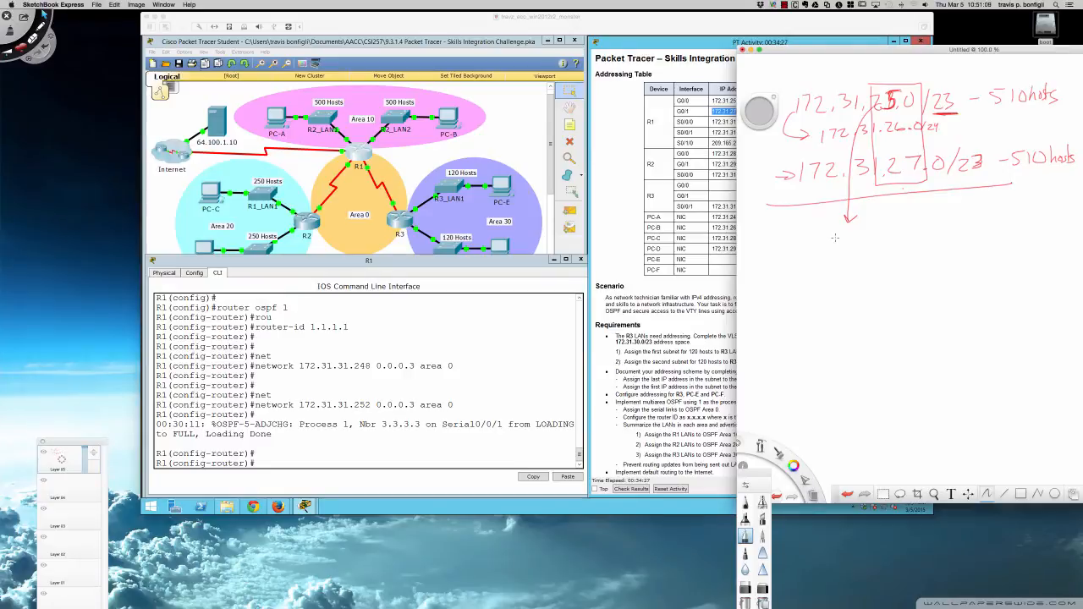
{"action": "left_click", "coordinate": [785, 7]}
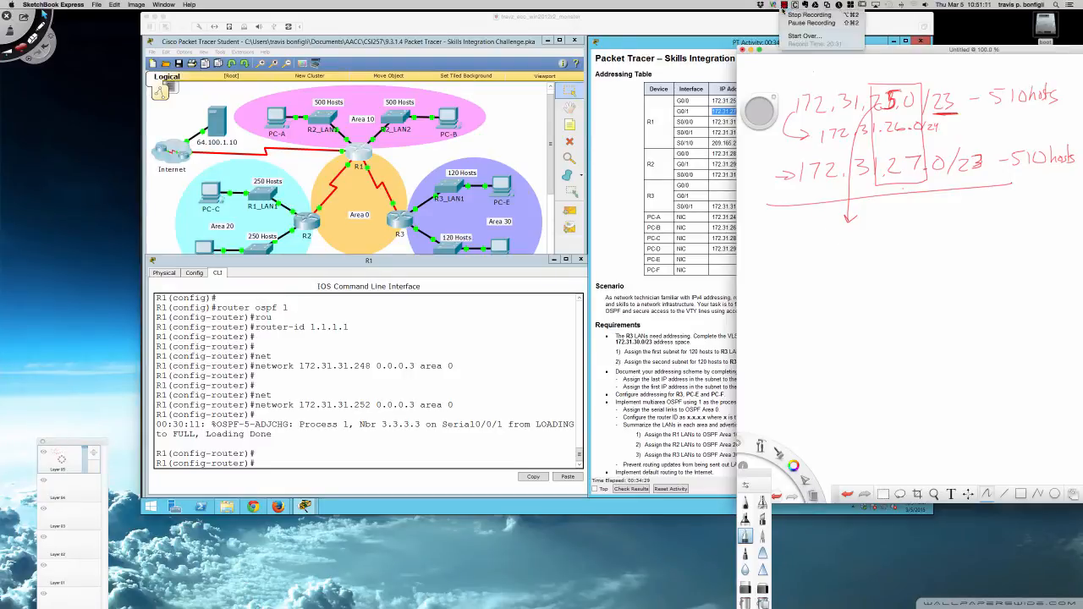
{"action": "left_click", "coordinate": [792, 23]}
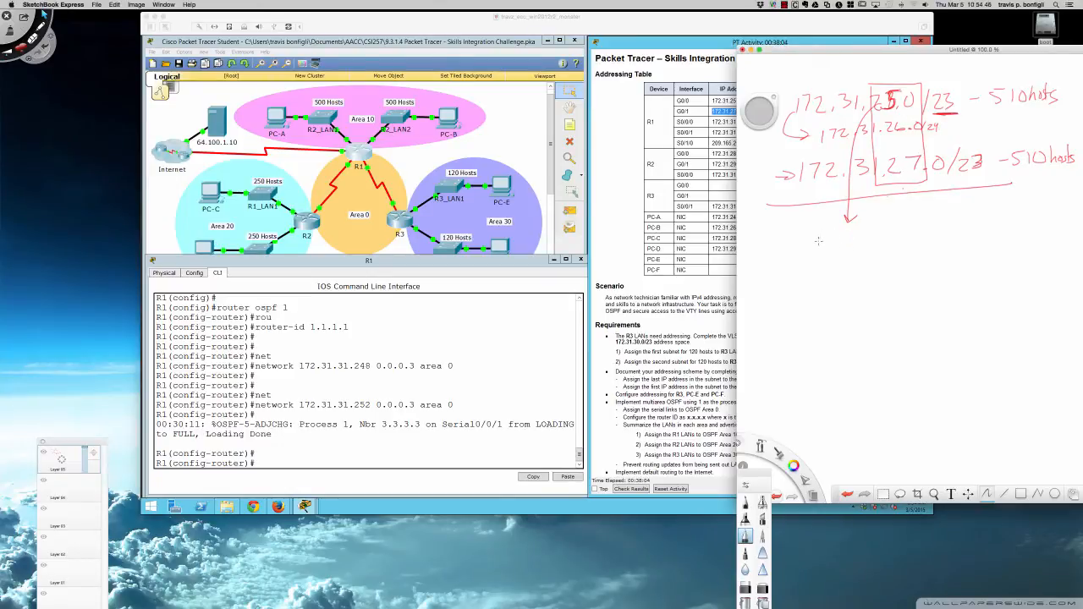
Write the first network's third octet in binary below the ruled line as "00011001 = 25"
{"action": "mouse_move", "coordinate": [807, 239]}
{"action": "left_mouse_down"}
{"action": "mouse_move", "coordinate": [804, 252]}
{"action": "mouse_move", "coordinate": [875, 252]}
{"action": "left_mouse_up"}
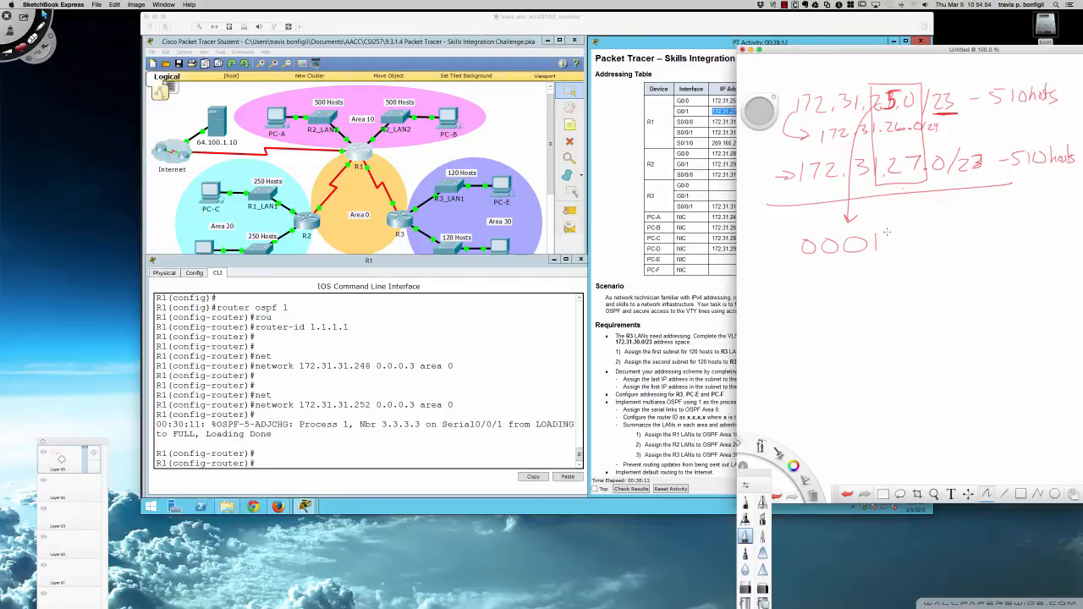
{"action": "mouse_move", "coordinate": [887, 235]}
{"action": "left_mouse_down"}
{"action": "mouse_move", "coordinate": [888, 253]}
{"action": "mouse_move", "coordinate": [908, 234]}
{"action": "mouse_move", "coordinate": [918, 243]}
{"action": "mouse_move", "coordinate": [929, 235]}
{"action": "mouse_move", "coordinate": [941, 250]}
{"action": "mouse_move", "coordinate": [977, 238]}
{"action": "left_mouse_up"}
{"action": "mouse_move", "coordinate": [966, 244]}
{"action": "left_mouse_down"}
{"action": "mouse_move", "coordinate": [1012, 244]}
{"action": "mouse_move", "coordinate": [1025, 227]}
{"action": "left_mouse_up"}
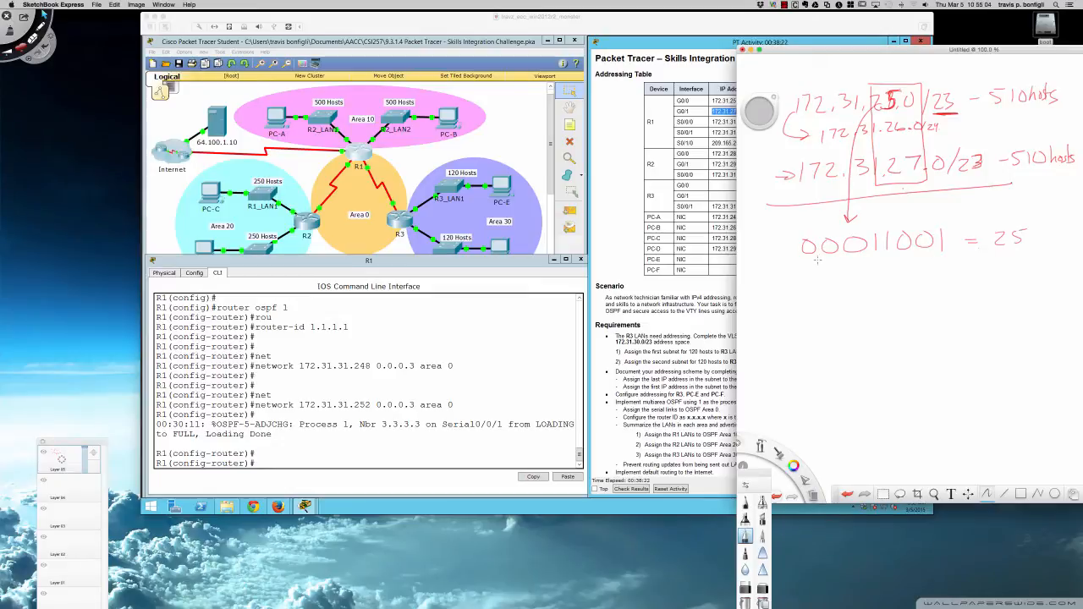
Write the second network's third octet in binary as "00011011" under the first and rule a line beneath both
{"action": "mouse_move", "coordinate": [812, 265]}
{"action": "left_mouse_down"}
{"action": "mouse_move", "coordinate": [804, 279]}
{"action": "mouse_move", "coordinate": [812, 265]}
{"action": "left_mouse_up"}
{"action": "mouse_move", "coordinate": [836, 267]}
{"action": "left_mouse_down"}
{"action": "mouse_move", "coordinate": [828, 279]}
{"action": "mouse_move", "coordinate": [836, 268]}
{"action": "left_mouse_up"}
{"action": "mouse_move", "coordinate": [858, 263]}
{"action": "left_mouse_down"}
{"action": "mouse_move", "coordinate": [851, 278]}
{"action": "mouse_move", "coordinate": [858, 263]}
{"action": "mouse_move", "coordinate": [877, 280]}
{"action": "left_mouse_up"}
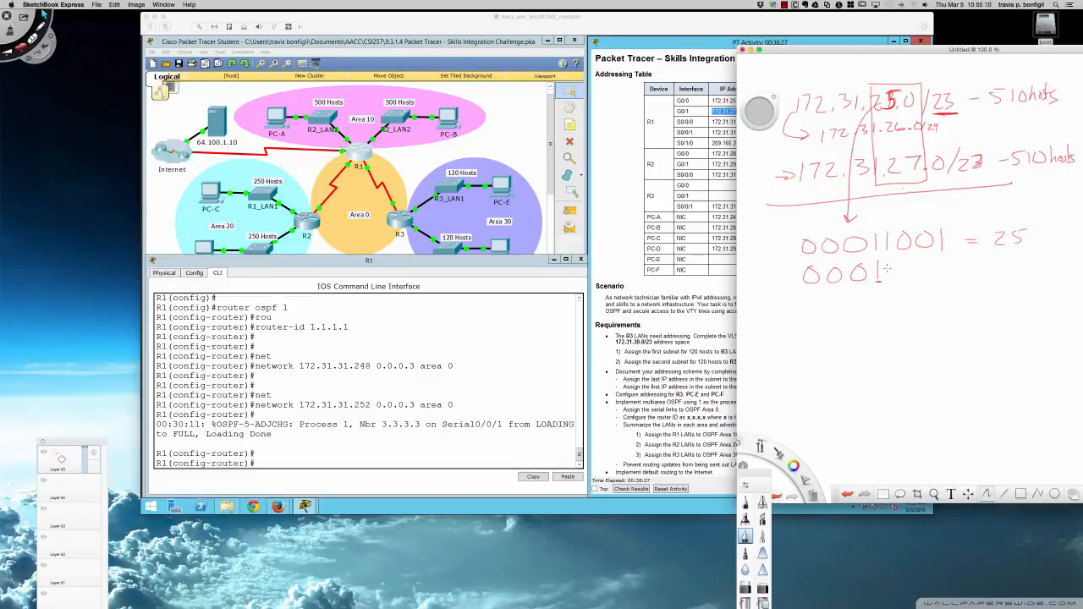
{"action": "left_click_drag", "start_coordinate": [886, 267], "coordinate": [886, 282]}
{"action": "mouse_move", "coordinate": [904, 260]}
{"action": "left_mouse_down"}
{"action": "mouse_move", "coordinate": [900, 274]}
{"action": "mouse_move", "coordinate": [903, 258]}
{"action": "mouse_move", "coordinate": [948, 281]}
{"action": "left_mouse_up"}
{"action": "left_click_drag", "start_coordinate": [791, 291], "coordinate": [1031, 290]}
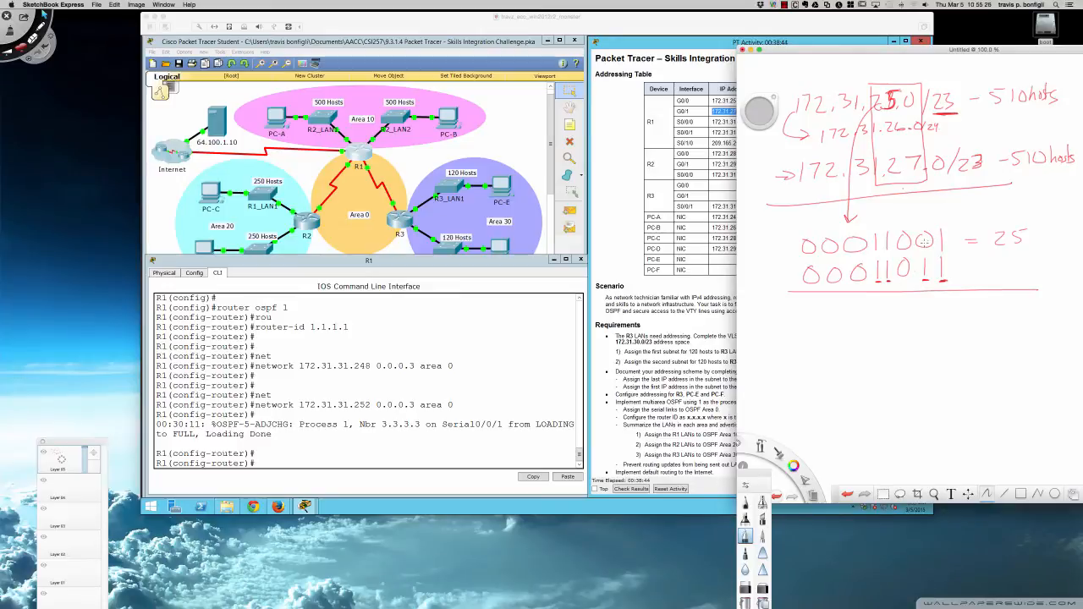
Separate the last two bits with a wavy line, then mark the matching bit counts with a circled 6 and two circled 8s
{"action": "left_click_drag", "start_coordinate": [909, 204], "coordinate": [918, 320]}
{"action": "left_click_drag", "start_coordinate": [934, 203], "coordinate": [928, 225]}
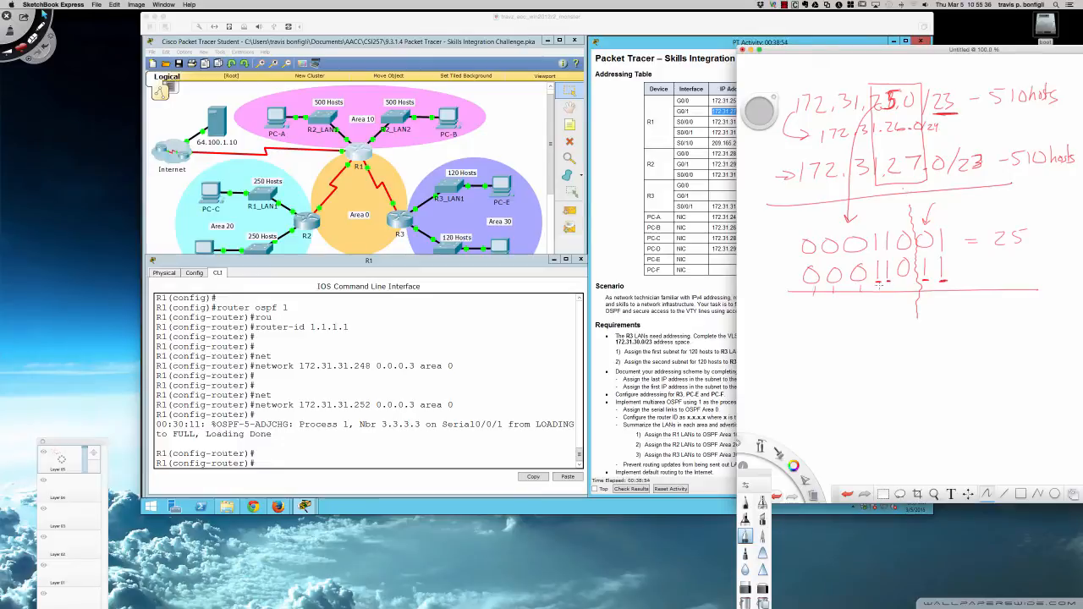
{"action": "mouse_move", "coordinate": [859, 307]}
{"action": "left_mouse_down"}
{"action": "mouse_move", "coordinate": [851, 320]}
{"action": "mouse_move", "coordinate": [840, 312]}
{"action": "mouse_move", "coordinate": [841, 323]}
{"action": "left_mouse_up"}
{"action": "mouse_move", "coordinate": [826, 188]}
{"action": "left_mouse_down"}
{"action": "mouse_move", "coordinate": [817, 196]}
{"action": "mouse_move", "coordinate": [823, 179]}
{"action": "mouse_move", "coordinate": [869, 190]}
{"action": "mouse_move", "coordinate": [858, 197]}
{"action": "mouse_move", "coordinate": [883, 179]}
{"action": "left_mouse_up"}
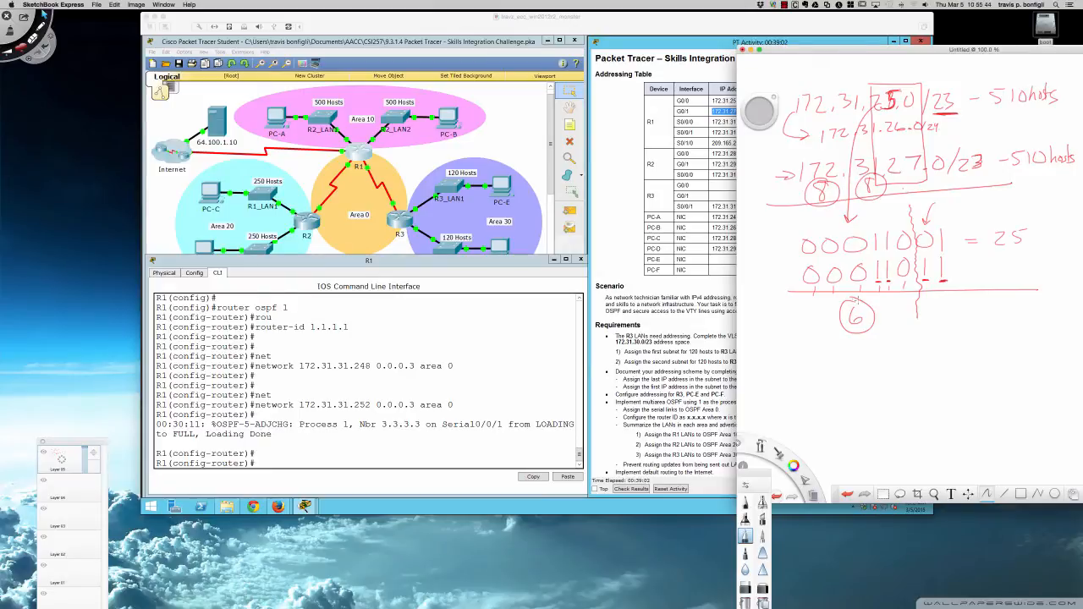
{"action": "mouse_move", "coordinate": [855, 298]}
{"action": "left_mouse_down"}
{"action": "mouse_move", "coordinate": [841, 328]}
{"action": "mouse_move", "coordinate": [872, 308]}
{"action": "mouse_move", "coordinate": [852, 299]}
{"action": "left_mouse_up"}
Write the prefix "/22" and the summary network "172.31.24.0/22" below the binary work, circling the shared 1 bits and underlining 22
{"action": "left_click_drag", "start_coordinate": [766, 359], "coordinate": [791, 369]}
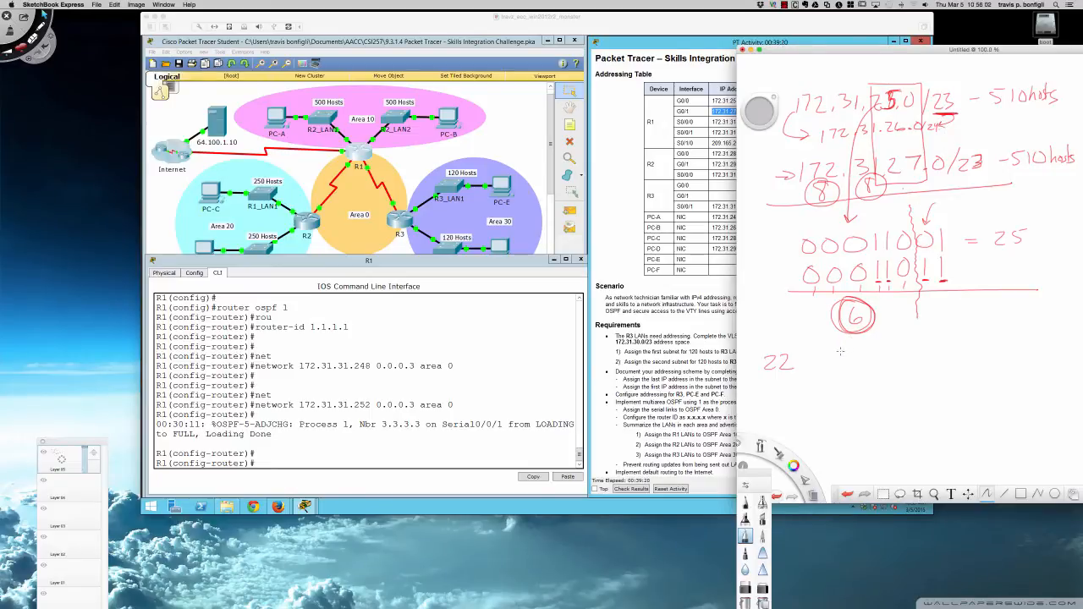
{"action": "left_click_drag", "start_coordinate": [771, 346], "coordinate": [760, 372]}
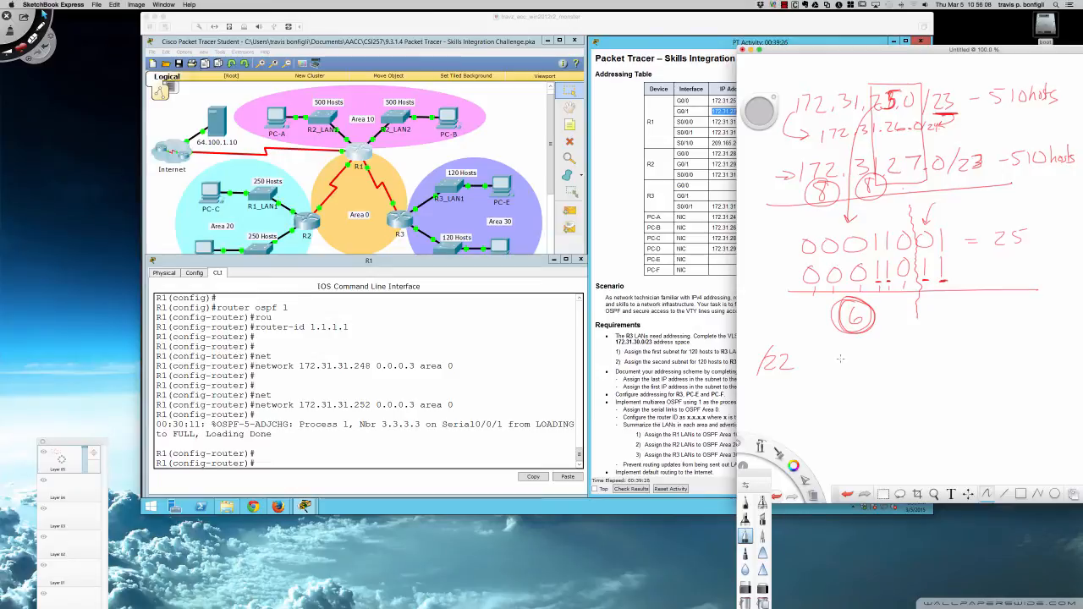
{"action": "left_click_drag", "start_coordinate": [838, 356], "coordinate": [838, 369]}
{"action": "mouse_move", "coordinate": [844, 357]}
{"action": "left_mouse_down"}
{"action": "mouse_move", "coordinate": [848, 371]}
{"action": "mouse_move", "coordinate": [905, 368]}
{"action": "left_mouse_up"}
{"action": "left_click", "coordinate": [880, 366]}
{"action": "left_click", "coordinate": [911, 365]}
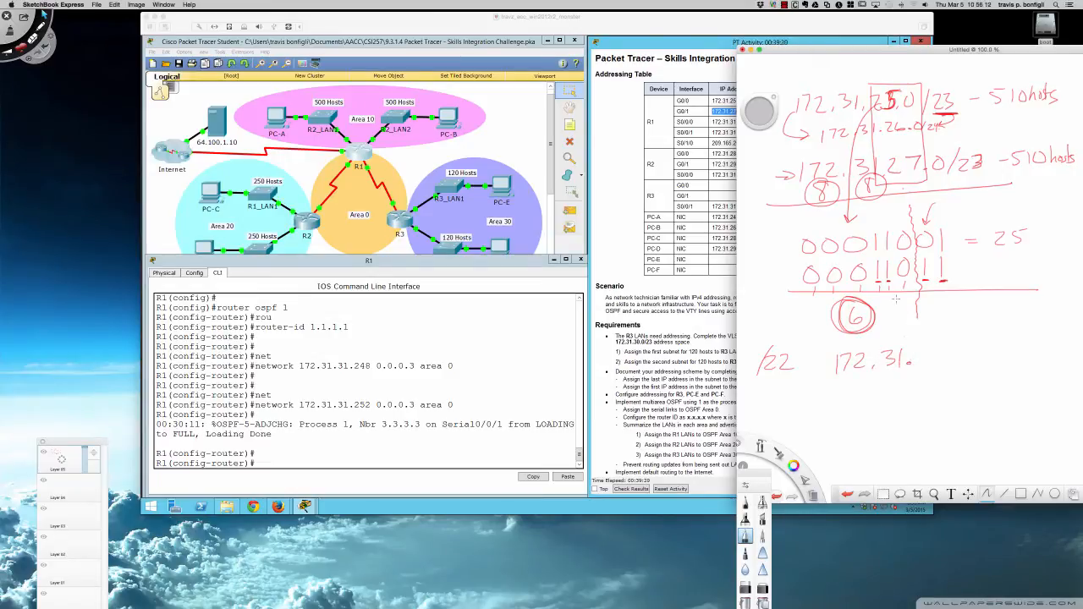
{"action": "mouse_move", "coordinate": [885, 218]}
{"action": "left_mouse_down"}
{"action": "mouse_move", "coordinate": [869, 227]}
{"action": "mouse_move", "coordinate": [866, 285]}
{"action": "mouse_move", "coordinate": [896, 292]}
{"action": "mouse_move", "coordinate": [897, 242]}
{"action": "mouse_move", "coordinate": [874, 216]}
{"action": "left_mouse_up"}
{"action": "mouse_move", "coordinate": [920, 349]}
{"action": "left_mouse_down"}
{"action": "mouse_move", "coordinate": [942, 362]}
{"action": "mouse_move", "coordinate": [970, 347]}
{"action": "mouse_move", "coordinate": [976, 366]}
{"action": "mouse_move", "coordinate": [1015, 368]}
{"action": "left_mouse_up"}
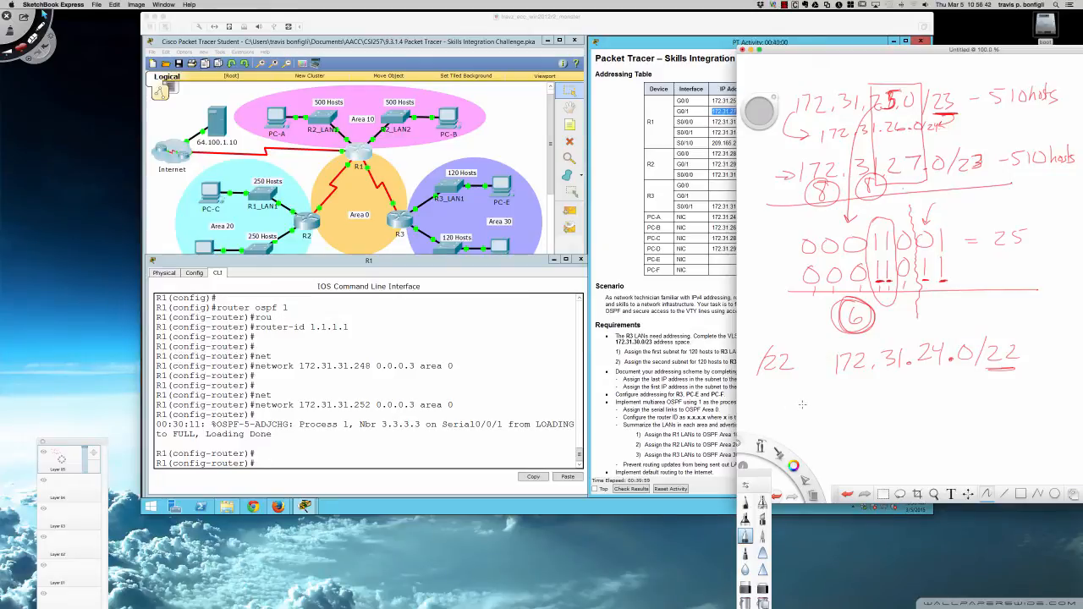
Write the mask's third octet as "11111100" below the summary and circle the full mask "255.255.252.0" beside it
{"action": "mouse_move", "coordinate": [770, 403]}
{"action": "left_mouse_down"}
{"action": "mouse_move", "coordinate": [769, 418]}
{"action": "mouse_move", "coordinate": [790, 417]}
{"action": "left_mouse_up"}
{"action": "mouse_move", "coordinate": [801, 400]}
{"action": "left_mouse_down"}
{"action": "mouse_move", "coordinate": [800, 417]}
{"action": "mouse_move", "coordinate": [810, 417]}
{"action": "mouse_move", "coordinate": [852, 399]}
{"action": "left_mouse_up"}
{"action": "left_click_drag", "start_coordinate": [785, 421], "coordinate": [936, 411]}
{"action": "left_click", "coordinate": [918, 412]}
{"action": "mouse_move", "coordinate": [941, 400]}
{"action": "left_mouse_down"}
{"action": "mouse_move", "coordinate": [946, 410]}
{"action": "mouse_move", "coordinate": [1026, 402]}
{"action": "mouse_move", "coordinate": [907, 380]}
{"action": "mouse_move", "coordinate": [956, 432]}
{"action": "mouse_move", "coordinate": [1026, 392]}
{"action": "left_mouse_up"}
{"action": "left_click", "coordinate": [960, 408]}
{"action": "left_click", "coordinate": [1013, 403]}
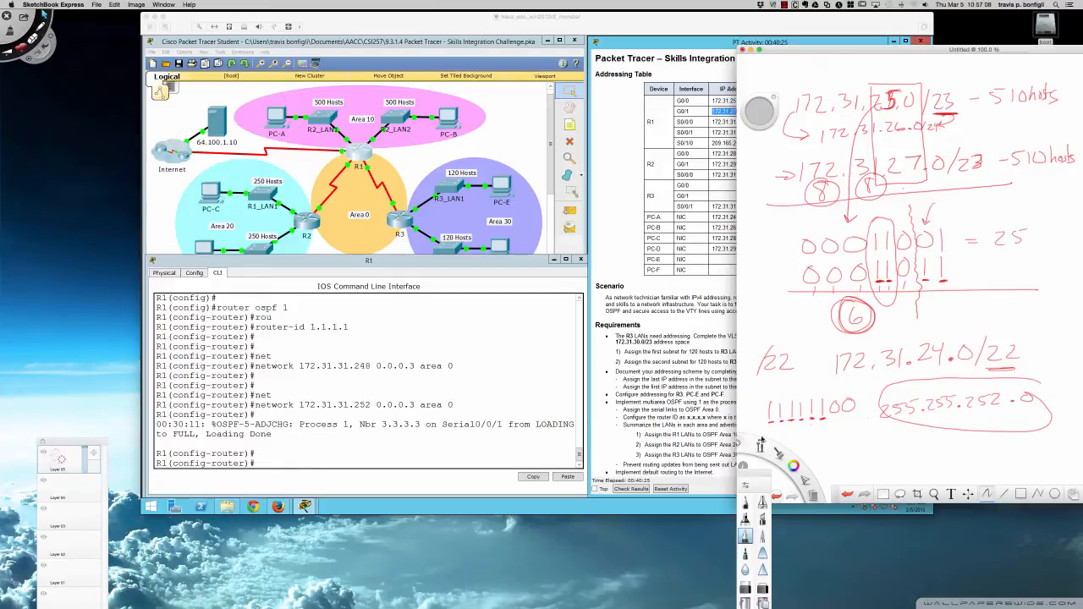
Start a network statement for 172.31.24.0 in R1's OSPF configuration, checking the address against the handwritten summary
{"action": "left_click", "coordinate": [491, 416]}
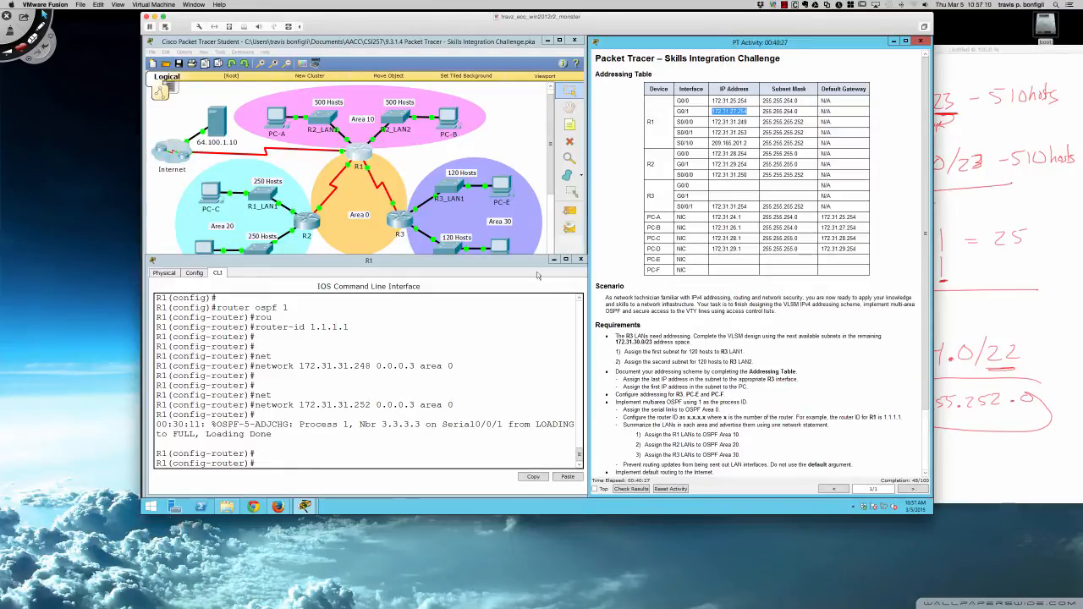
{"action": "left_click", "coordinate": [524, 334]}
{"action": "key", "text": "Return"}
{"action": "key", "text": "Return"}
{"action": "key", "text": "Return"}
{"action": "key", "text": "Return"}
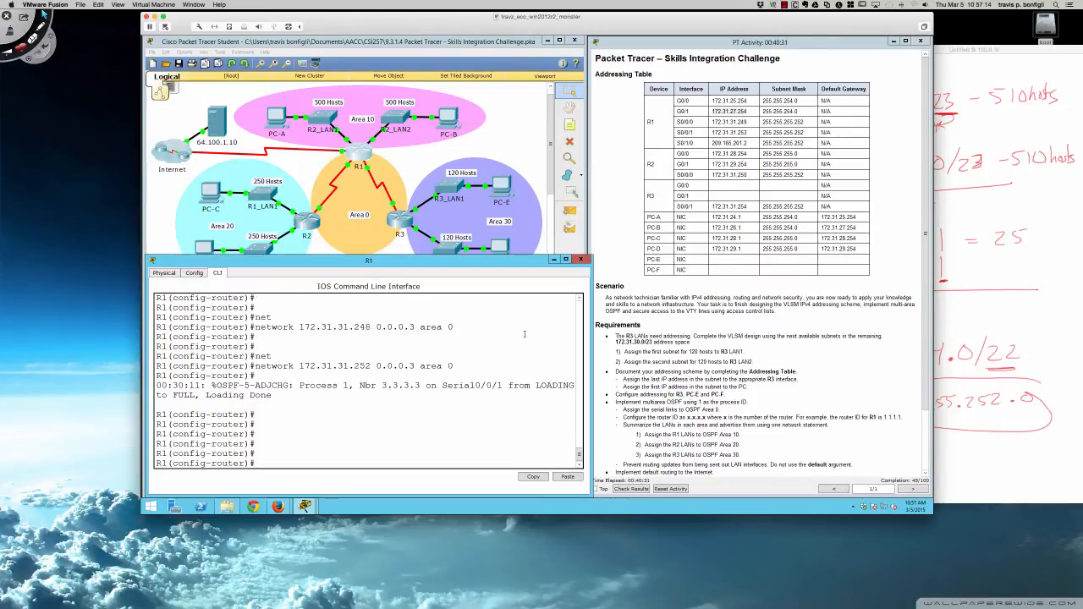
{"action": "type", "text": "net"}
{"action": "key", "text": "Tab"}
{"action": "type", "text": "172"}
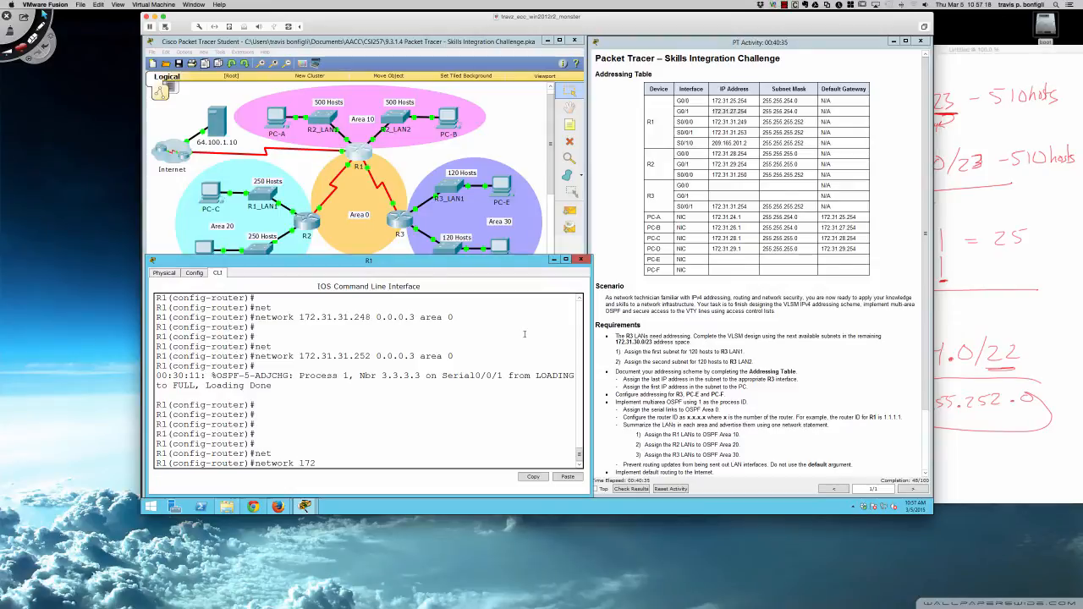
{"action": "type", "text": ".31."}
{"action": "left_click", "coordinate": [1038, 416]}
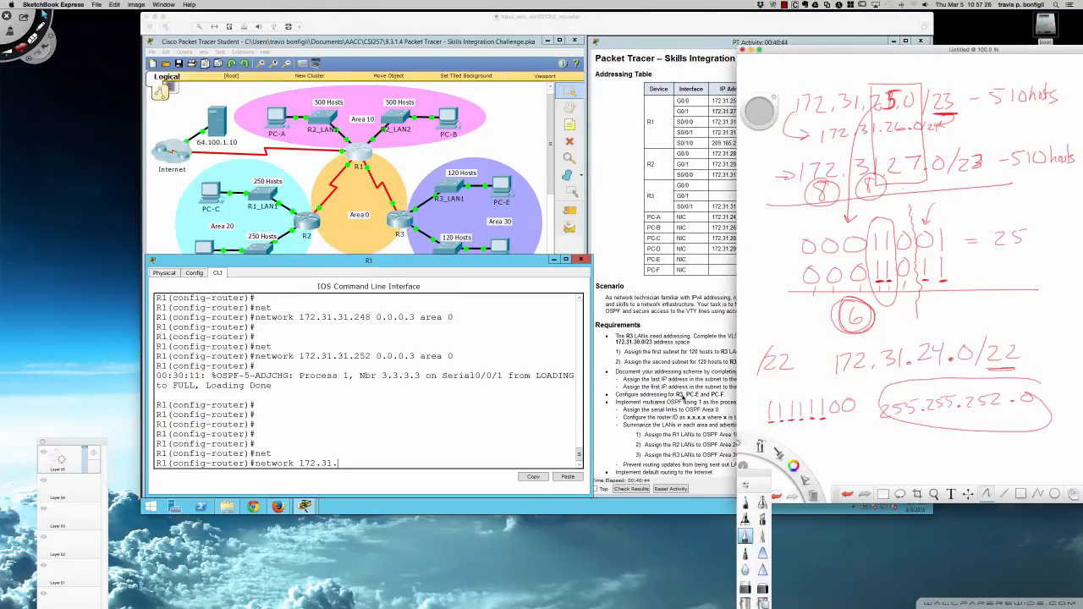
{"action": "left_click", "coordinate": [394, 445]}
{"action": "type", "text": "2"}
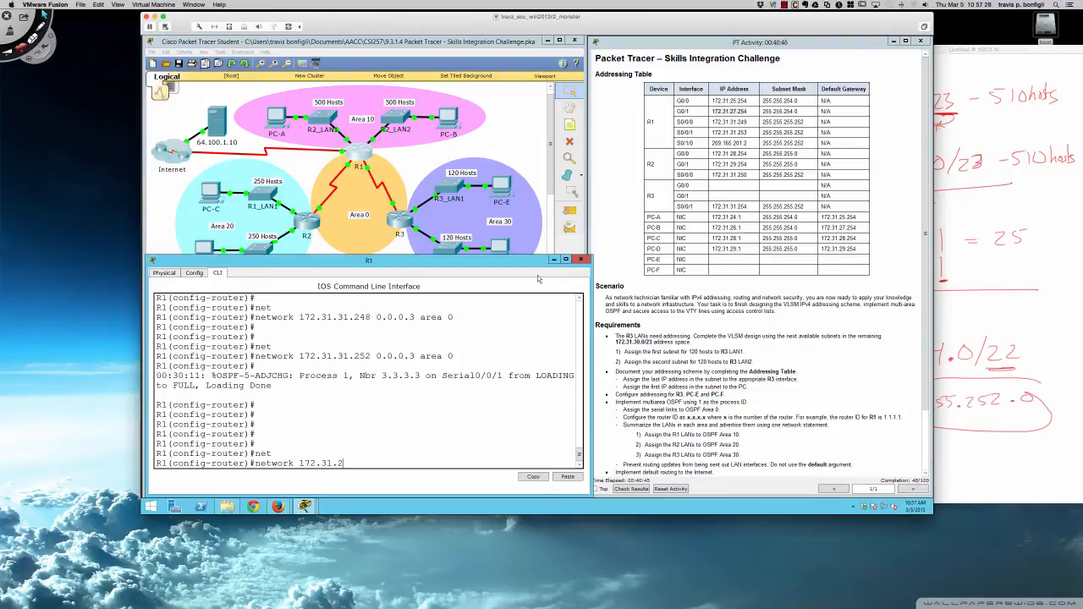
{"action": "type", "text": "4.0"}
Recheck the handwritten mask and complete R1's network statement with wildcard 0.0.3.255 in area 10
{"action": "left_click", "coordinate": [1002, 213]}
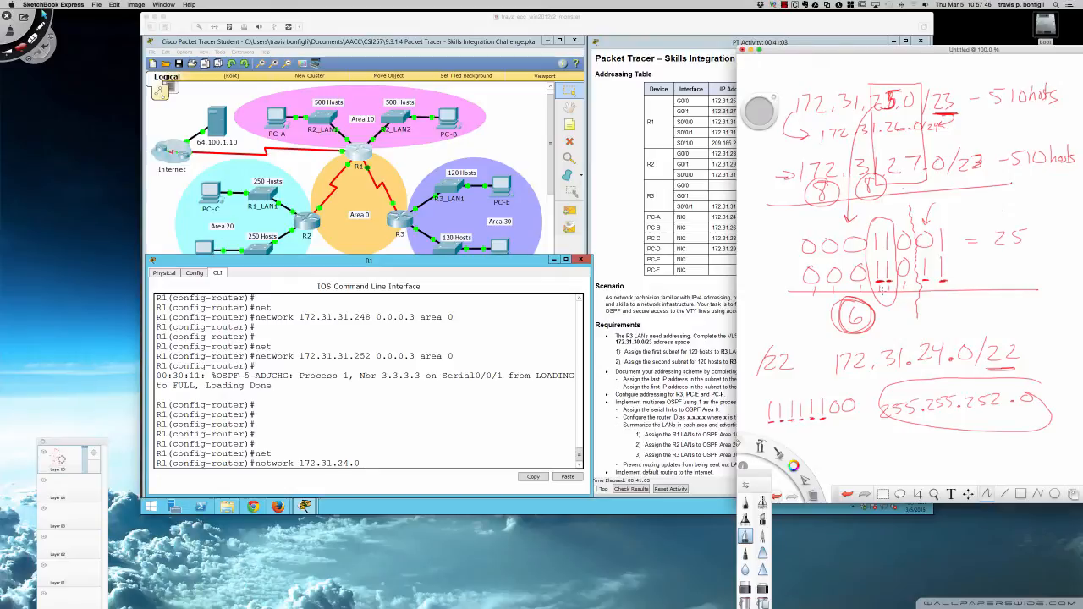
{"action": "left_click", "coordinate": [462, 434]}
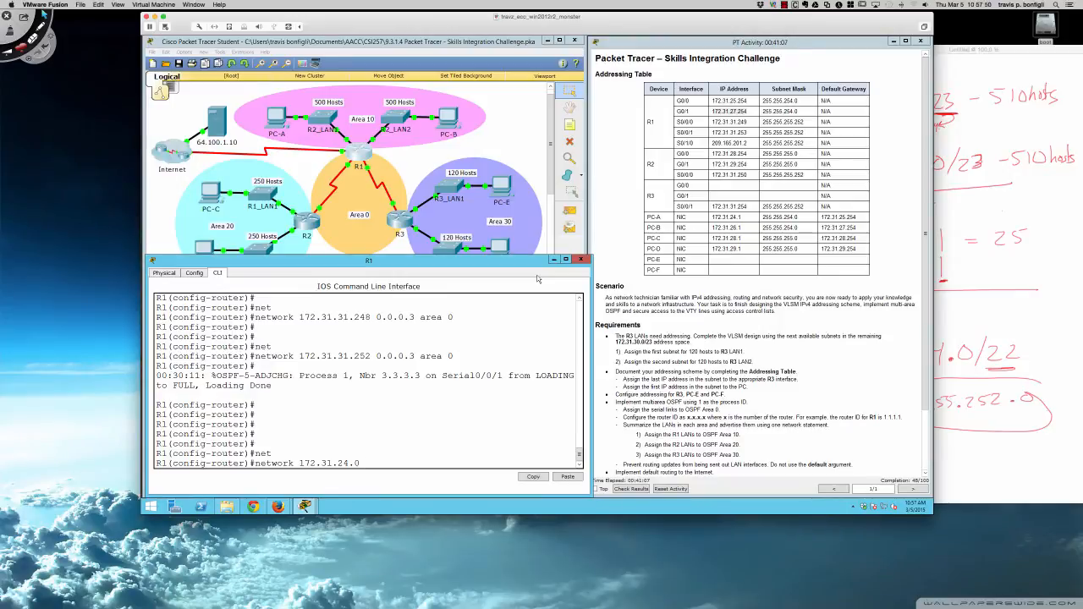
{"action": "type", "text": "0.0."}
{"action": "key", "text": "BackSpace"}
{"action": "key", "text": "BackSpace"}
{"action": "type", "text": "3.255 area 10"}
{"action": "key", "text": "Return"}
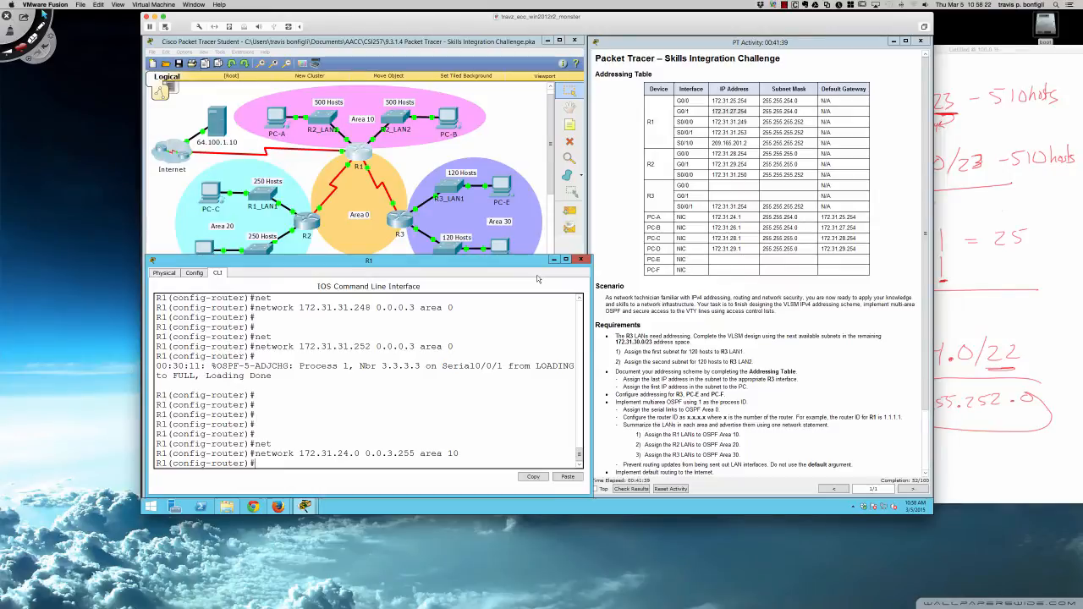
Make gi0/0 a passive interface in R1's OSPF process and recall the command to edit its port number
{"action": "type", "text": "pas"}
{"action": "key", "text": "Tab"}
{"action": "type", "text": "gi"}
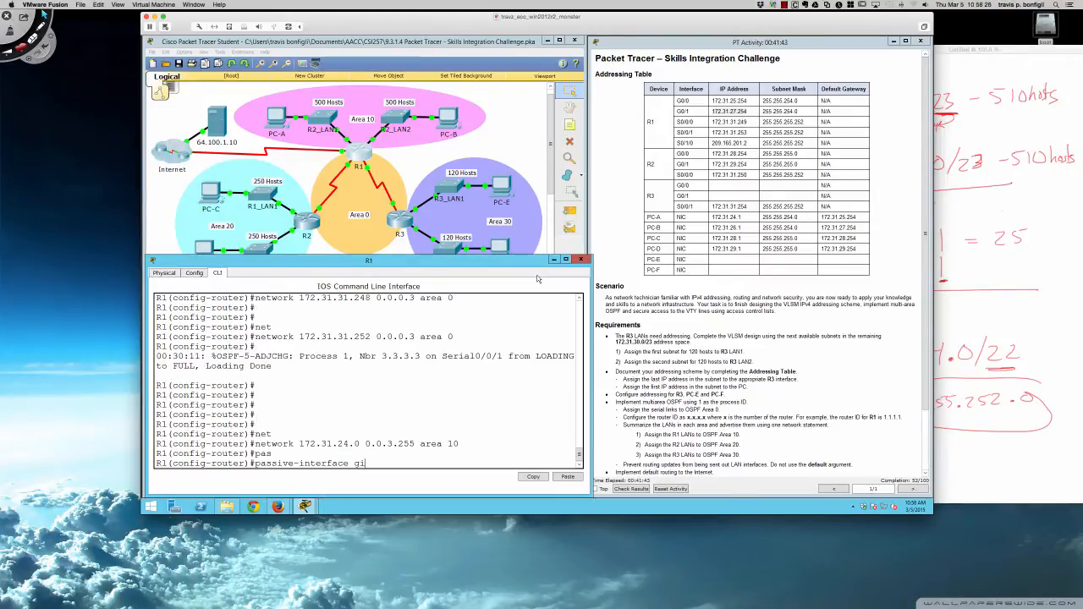
{"action": "type", "text": "0/0"}
{"action": "key", "text": "Return"}
{"action": "key", "text": "Up"}
{"action": "key", "text": "BackSpace"}
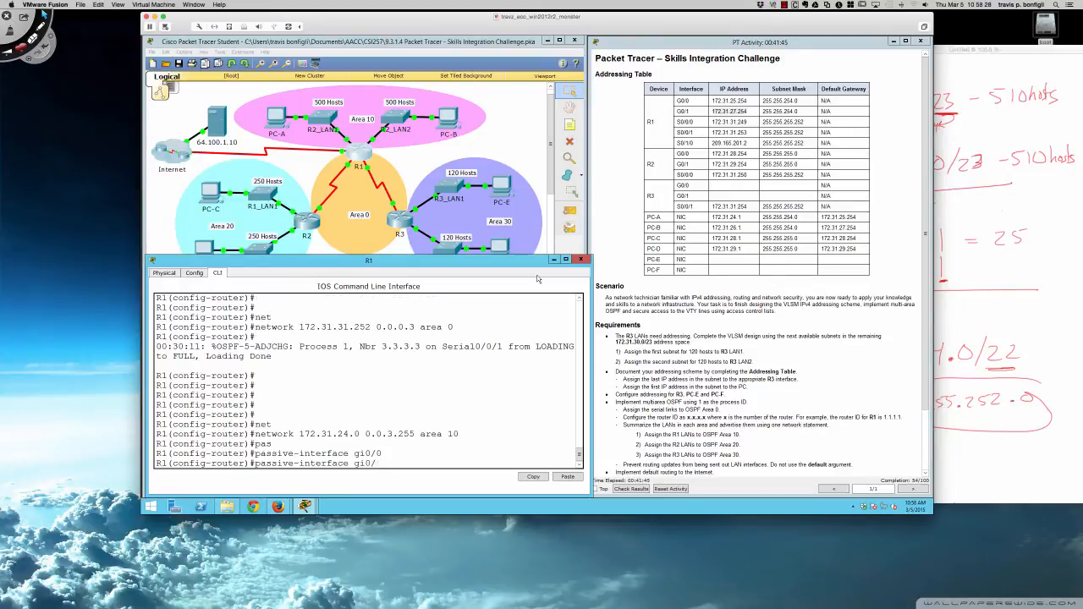